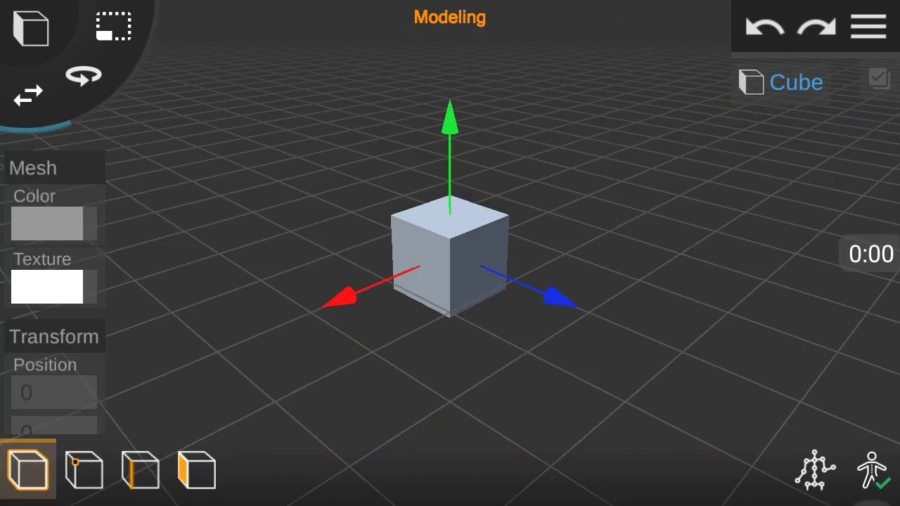
- Scale the flattened cube into a long rectangular slab
{"action": "left_click", "coordinate": [113, 26]}
{"action": "left_click_drag", "start_coordinate": [685, 376], "coordinate": [355, 233]}
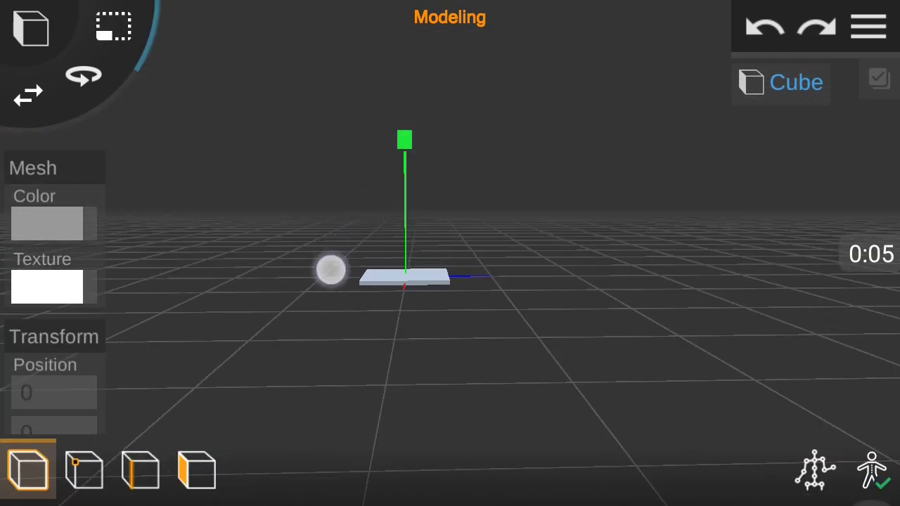
{"action": "left_click_drag", "start_coordinate": [354, 131], "coordinate": [571, 455]}
{"action": "scroll", "coordinate": [460, 218], "scroll_direction": "up", "scroll_amount": 5}
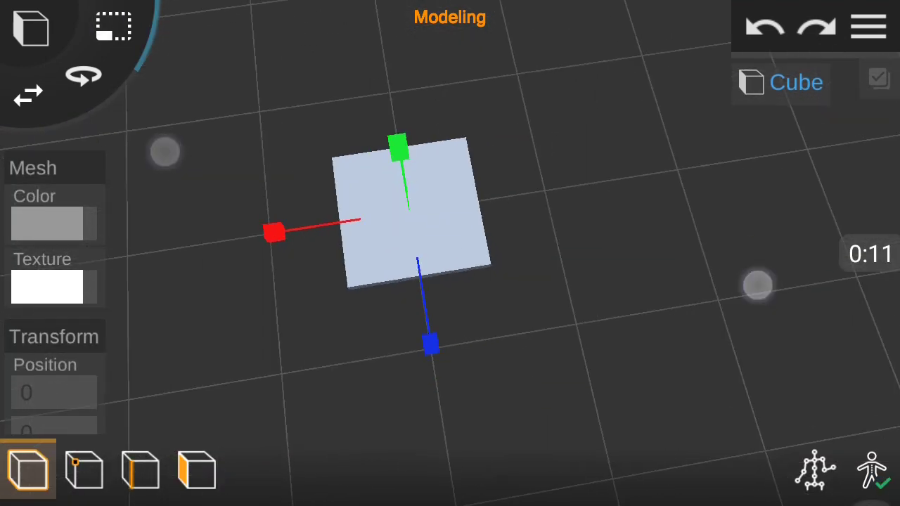
{"action": "left_click_drag", "start_coordinate": [562, 316], "coordinate": [422, 211]}
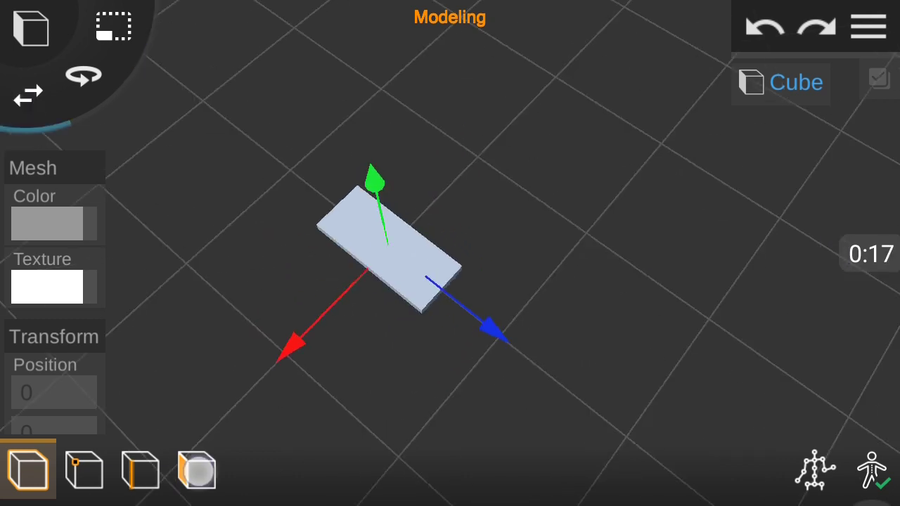
{"action": "left_click", "coordinate": [194, 470]}
{"action": "left_click", "coordinate": [28, 470]}
{"action": "left_click", "coordinate": [99, 20]}
{"action": "left_click_drag", "start_coordinate": [604, 323], "coordinate": [521, 350]}
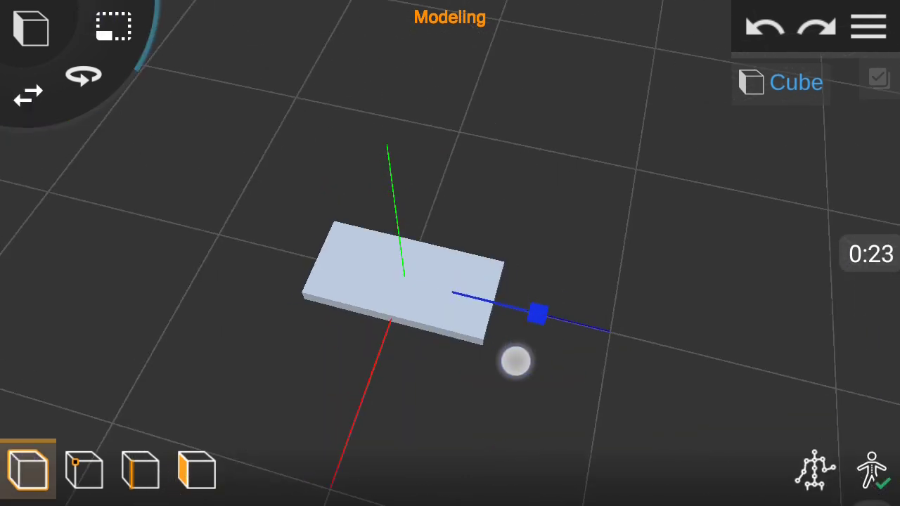
{"action": "left_click_drag", "start_coordinate": [623, 293], "coordinate": [655, 341]}
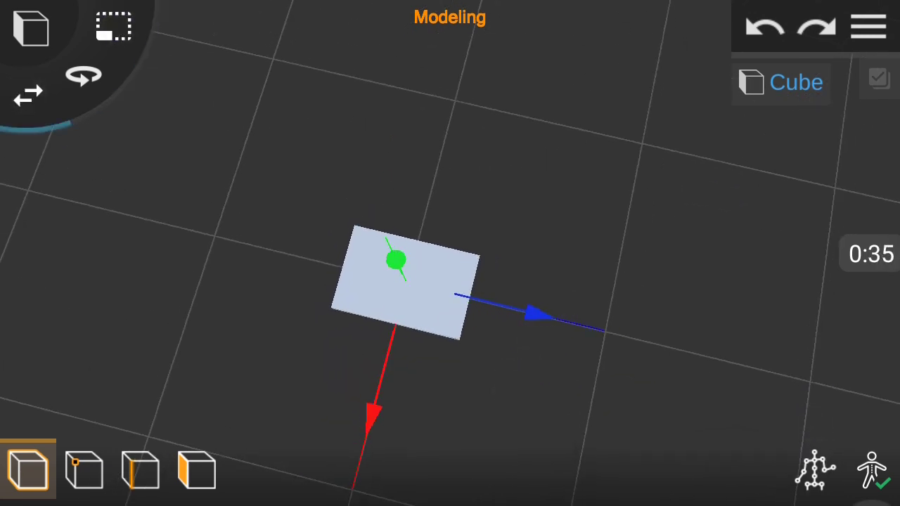
- Extrude the slab's end face along the blue axis to lengthen it
{"action": "left_click", "coordinate": [197, 469]}
{"action": "left_click", "coordinate": [436, 225]}
{"action": "left_click", "coordinate": [276, 469]}
{"action": "mouse_move", "coordinate": [518, 284]}
{"action": "left_mouse_down"}
{"action": "mouse_move", "coordinate": [579, 410]}
{"action": "mouse_move", "coordinate": [632, 310]}
{"action": "mouse_move", "coordinate": [661, 356]}
{"action": "mouse_move", "coordinate": [590, 307]}
{"action": "mouse_move", "coordinate": [139, 197]}
{"action": "left_mouse_up"}
- Extrude the slab's end face sideways to form a T-shape
{"action": "mouse_move", "coordinate": [740, 342]}
{"action": "left_mouse_down"}
{"action": "mouse_move", "coordinate": [259, 374]}
{"action": "mouse_move", "coordinate": [189, 368]}
{"action": "mouse_move", "coordinate": [243, 377]}
{"action": "left_mouse_up"}
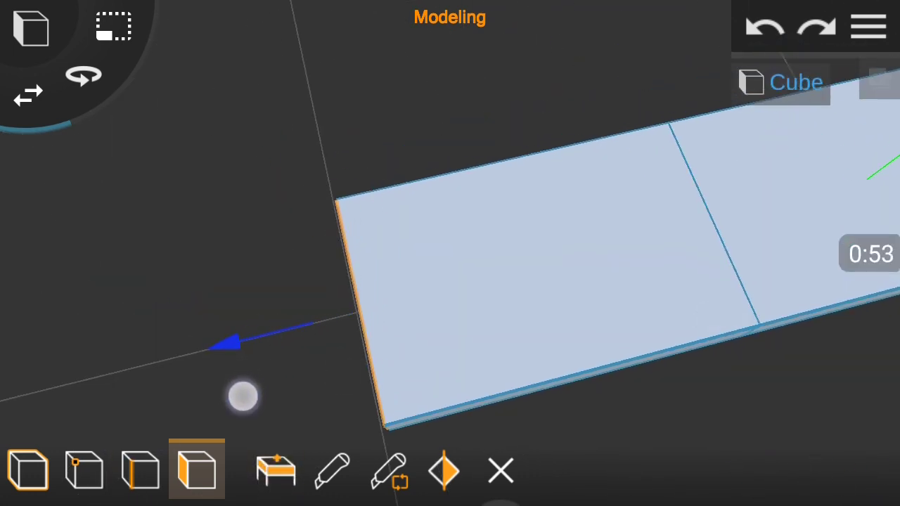
{"action": "left_click_drag", "start_coordinate": [604, 340], "coordinate": [781, 231]}
{"action": "left_click", "coordinate": [227, 291]}
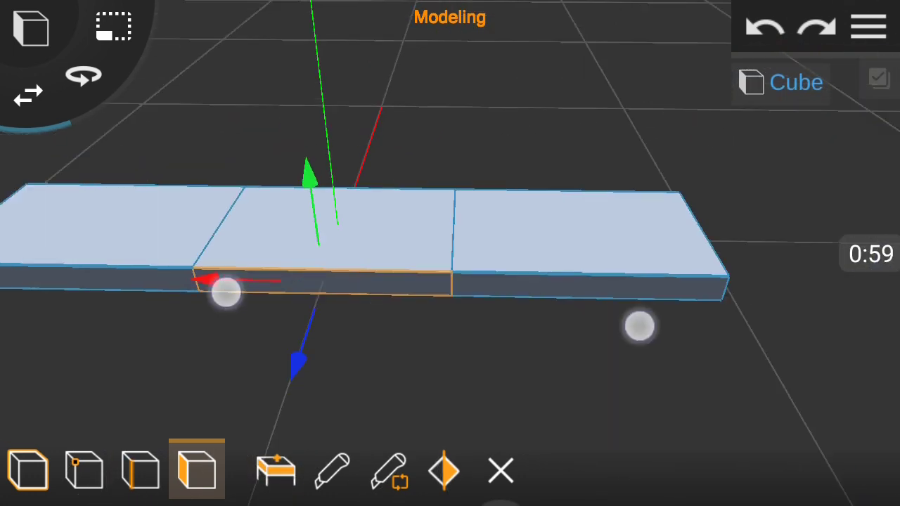
{"action": "left_click_drag", "start_coordinate": [640, 326], "coordinate": [790, 341]}
{"action": "left_click", "coordinate": [276, 471]}
{"action": "mouse_move", "coordinate": [542, 323]}
{"action": "left_mouse_down"}
{"action": "mouse_move", "coordinate": [607, 333]}
{"action": "mouse_move", "coordinate": [684, 295]}
{"action": "mouse_move", "coordinate": [794, 211]}
{"action": "left_mouse_up"}
- Extrude the end further and widen it into a trapezoid front-wing nose
{"action": "left_click_drag", "start_coordinate": [638, 253], "coordinate": [590, 292]}
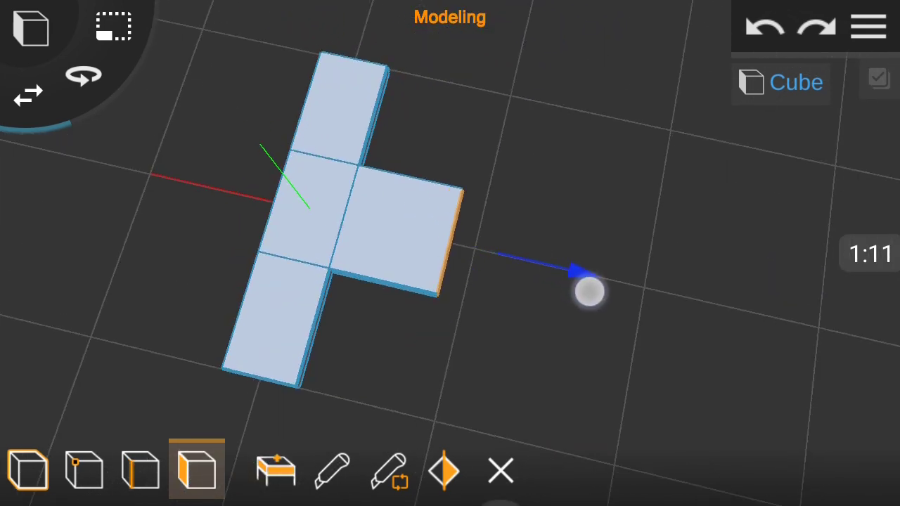
{"action": "mouse_move", "coordinate": [631, 329]}
{"action": "left_mouse_down"}
{"action": "mouse_move", "coordinate": [727, 415]}
{"action": "mouse_move", "coordinate": [371, 345]}
{"action": "mouse_move", "coordinate": [391, 343]}
{"action": "left_mouse_up"}
{"action": "mouse_move", "coordinate": [750, 409]}
{"action": "left_mouse_down"}
{"action": "mouse_move", "coordinate": [391, 345]}
{"action": "mouse_move", "coordinate": [628, 372]}
{"action": "mouse_move", "coordinate": [707, 461]}
{"action": "mouse_move", "coordinate": [680, 393]}
{"action": "left_mouse_up"}
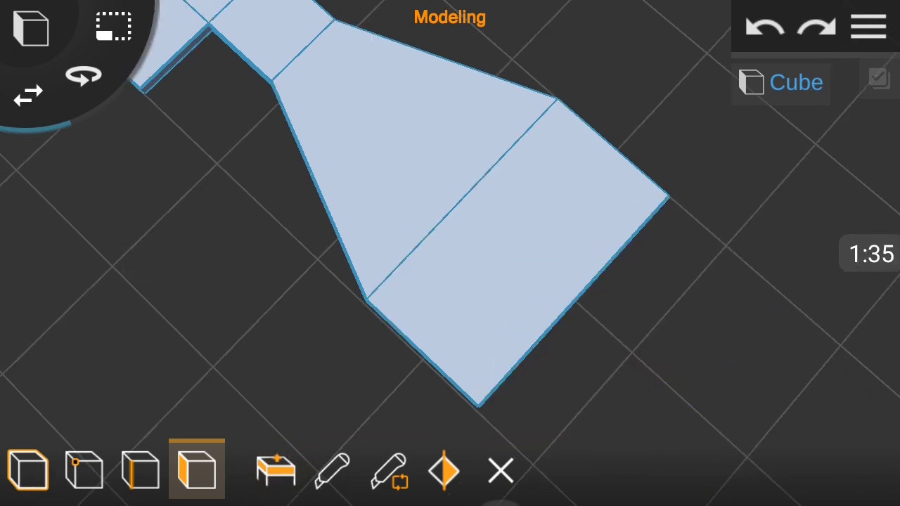
{"action": "left_click_drag", "start_coordinate": [655, 344], "coordinate": [717, 255]}
{"action": "left_click", "coordinate": [389, 469]}
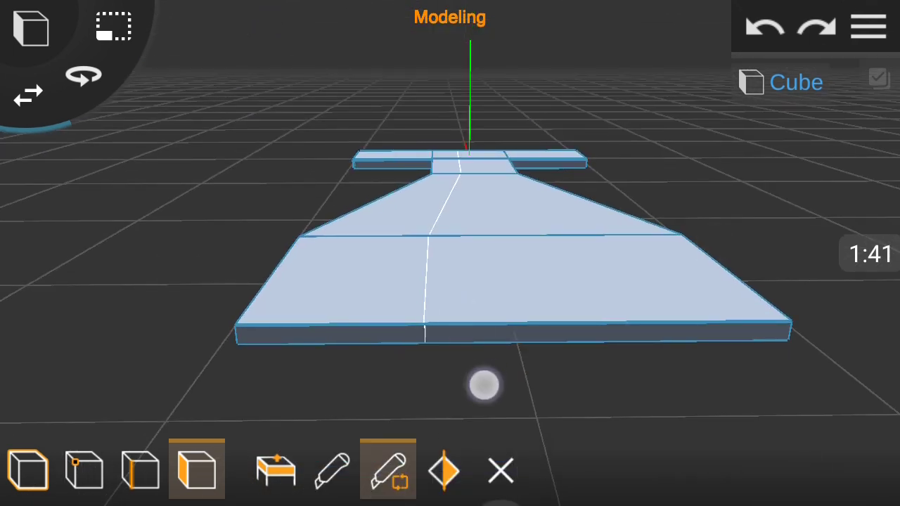
- Confirm the lengthwise centre loop cut across the wing and switch to Edge mode
{"action": "mouse_move", "coordinate": [592, 446]}
{"action": "left_mouse_down"}
{"action": "mouse_move", "coordinate": [745, 331]}
{"action": "mouse_move", "coordinate": [770, 450]}
{"action": "mouse_move", "coordinate": [643, 353]}
{"action": "mouse_move", "coordinate": [643, 220]}
{"action": "mouse_move", "coordinate": [611, 365]}
{"action": "left_mouse_up"}
{"action": "left_click", "coordinate": [141, 470]}
{"action": "left_click_drag", "start_coordinate": [249, 335], "coordinate": [282, 358]}
{"action": "left_click_drag", "start_coordinate": [791, 323], "coordinate": [774, 450]}
{"action": "mouse_move", "coordinate": [689, 352]}
{"action": "left_mouse_down"}
{"action": "mouse_move", "coordinate": [788, 380]}
{"action": "mouse_move", "coordinate": [787, 296]}
{"action": "left_mouse_up"}
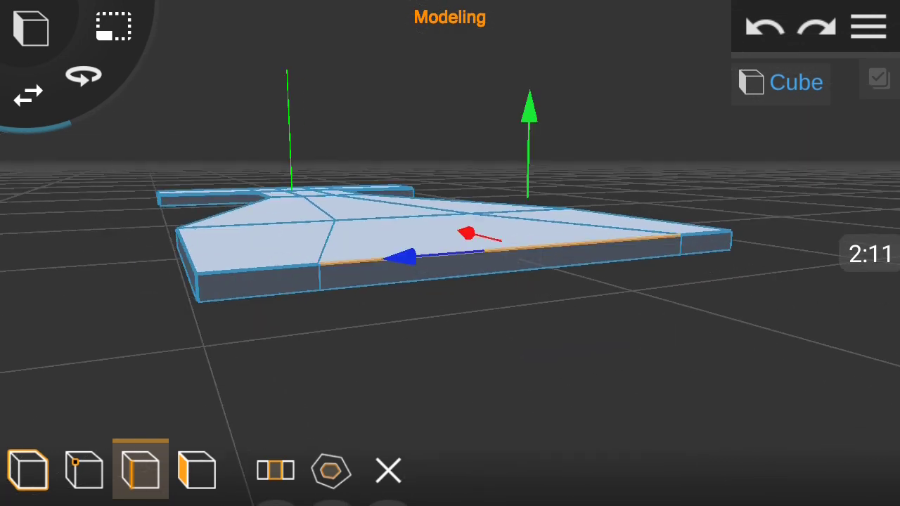
- Extrude the wide end's face outward into a narrower rectangular body section
{"action": "left_click", "coordinate": [197, 469]}
{"action": "left_click_drag", "start_coordinate": [837, 337], "coordinate": [788, 352]}
{"action": "left_click", "coordinate": [276, 469]}
{"action": "mouse_move", "coordinate": [605, 261]}
{"action": "left_mouse_down"}
{"action": "mouse_move", "coordinate": [718, 385]}
{"action": "mouse_move", "coordinate": [736, 431]}
{"action": "mouse_move", "coordinate": [693, 303]}
{"action": "left_mouse_up"}
{"action": "mouse_move", "coordinate": [761, 326]}
{"action": "left_mouse_down"}
{"action": "mouse_move", "coordinate": [649, 334]}
{"action": "mouse_move", "coordinate": [719, 288]}
{"action": "mouse_move", "coordinate": [703, 309]}
{"action": "left_mouse_up"}
{"action": "left_click", "coordinate": [140, 470]}
{"action": "left_click", "coordinate": [197, 470]}
{"action": "mouse_move", "coordinate": [763, 387]}
{"action": "left_mouse_down"}
{"action": "mouse_move", "coordinate": [808, 436]}
{"action": "mouse_move", "coordinate": [872, 326]}
{"action": "mouse_move", "coordinate": [708, 320]}
{"action": "mouse_move", "coordinate": [697, 300]}
{"action": "left_mouse_up"}
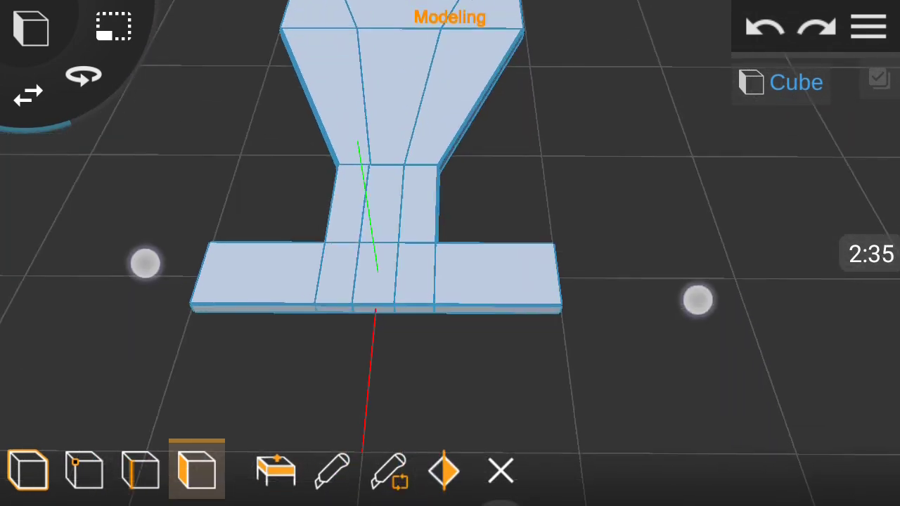
- Select the left and right front-bar faces and extrude them to thicken the slab
{"action": "left_click", "coordinate": [506, 264]}
{"action": "left_click", "coordinate": [321, 259]}
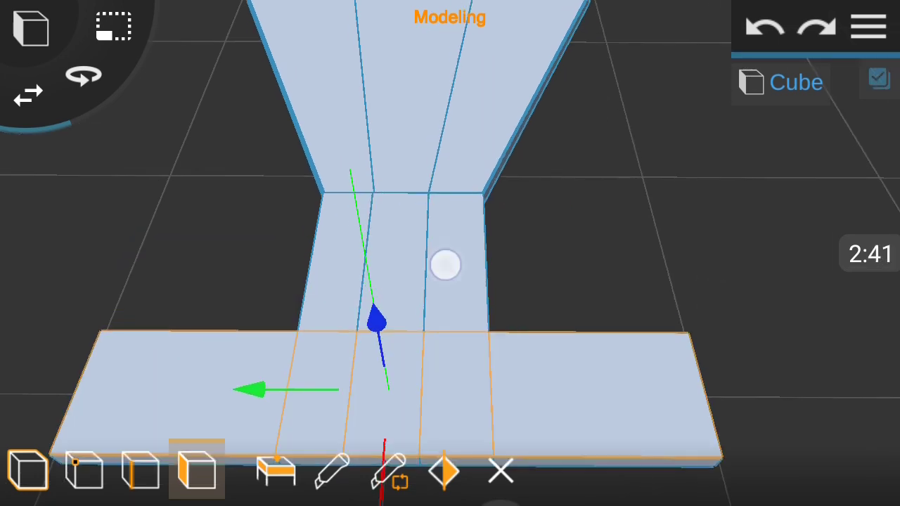
{"action": "mouse_move", "coordinate": [180, 235]}
{"action": "left_mouse_down"}
{"action": "mouse_move", "coordinate": [464, 303]}
{"action": "mouse_move", "coordinate": [751, 286]}
{"action": "left_mouse_up"}
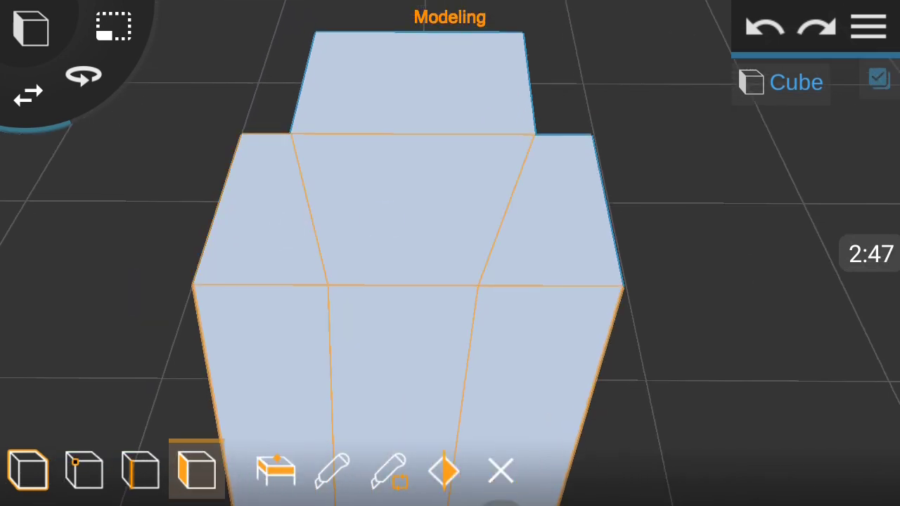
{"action": "scroll", "coordinate": [443, 281], "scroll_direction": "down", "scroll_amount": 5}
{"action": "left_click_drag", "start_coordinate": [666, 302], "coordinate": [721, 149]}
{"action": "left_click", "coordinate": [275, 469]}
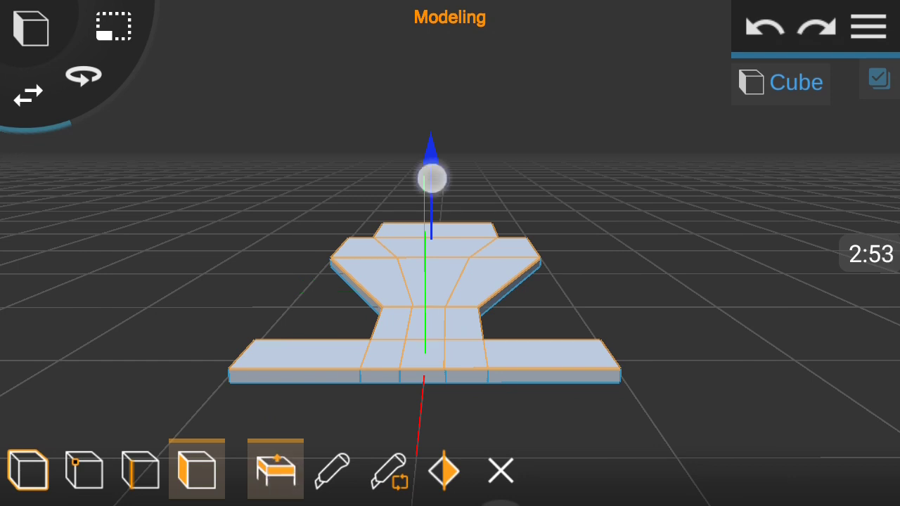
{"action": "left_click_drag", "start_coordinate": [431, 176], "coordinate": [476, 152]}
{"action": "left_click", "coordinate": [276, 470]}
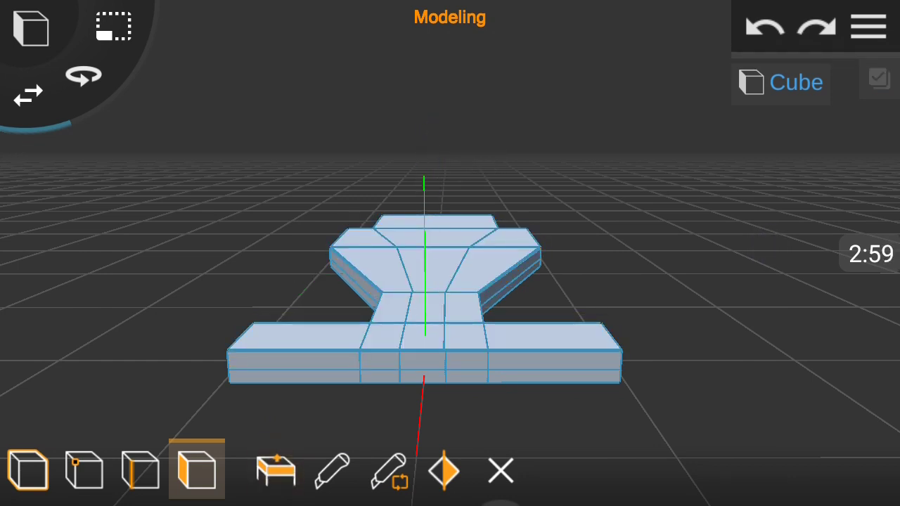
- Add lengthwise loop cuts down the centre, splitting the narrow nose into strips
{"action": "left_click_drag", "start_coordinate": [619, 330], "coordinate": [719, 358]}
{"action": "scroll", "coordinate": [429, 341], "scroll_direction": "up", "scroll_amount": 3}
{"action": "left_click", "coordinate": [388, 470]}
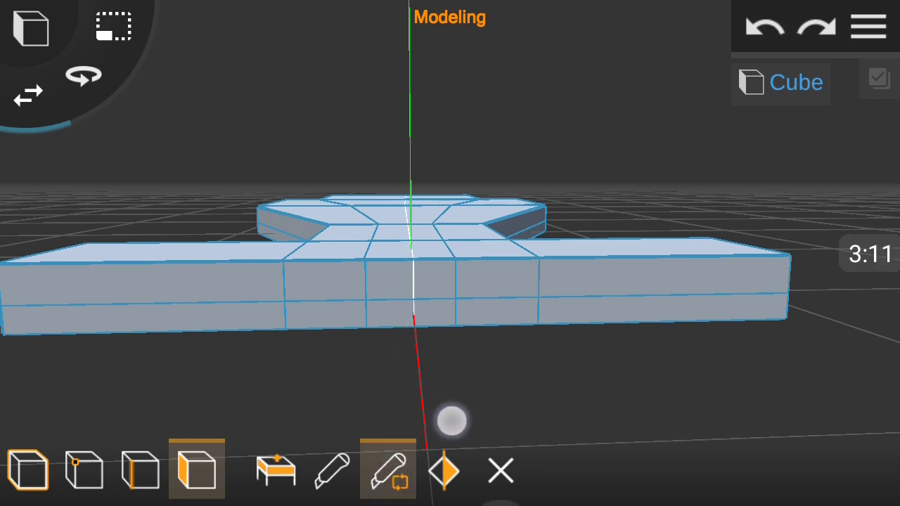
{"action": "left_click_drag", "start_coordinate": [681, 282], "coordinate": [735, 342]}
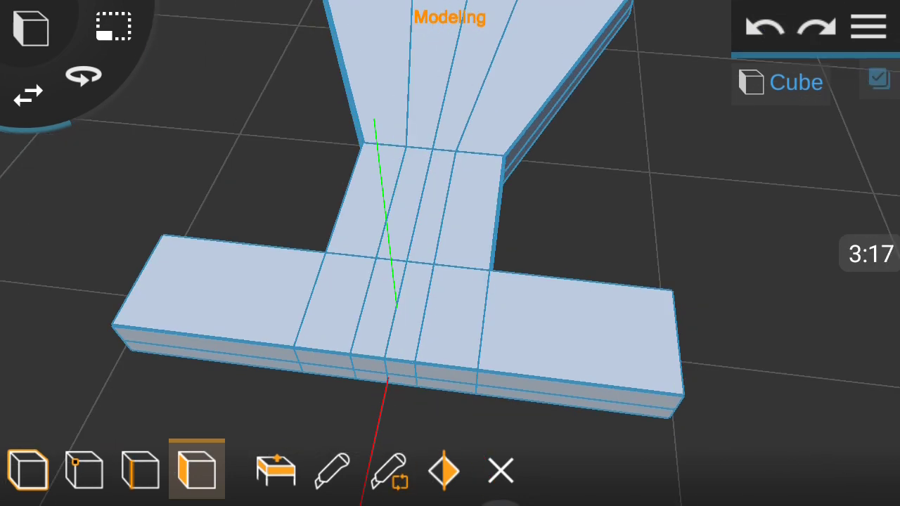
{"action": "mouse_move", "coordinate": [703, 267]}
{"action": "left_mouse_down"}
{"action": "mouse_move", "coordinate": [657, 215]}
{"action": "mouse_move", "coordinate": [632, 295]}
{"action": "left_mouse_up"}
{"action": "scroll", "coordinate": [450, 295], "scroll_direction": "up", "scroll_amount": 3}
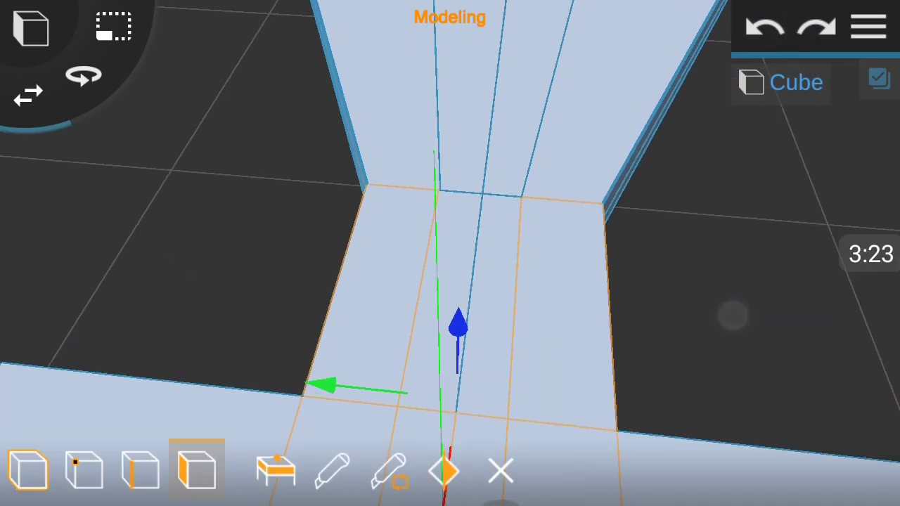
{"action": "scroll", "coordinate": [413, 358], "scroll_direction": "down", "scroll_amount": 3}
{"action": "mouse_move", "coordinate": [367, 227]}
{"action": "left_mouse_down"}
{"action": "mouse_move", "coordinate": [623, 329]}
{"action": "mouse_move", "coordinate": [711, 152]}
{"action": "mouse_move", "coordinate": [649, 187]}
{"action": "mouse_move", "coordinate": [755, 287]}
{"action": "mouse_move", "coordinate": [776, 273]}
{"action": "mouse_move", "coordinate": [775, 261]}
{"action": "mouse_move", "coordinate": [826, 317]}
{"action": "left_mouse_up"}
{"action": "left_click", "coordinate": [275, 470]}
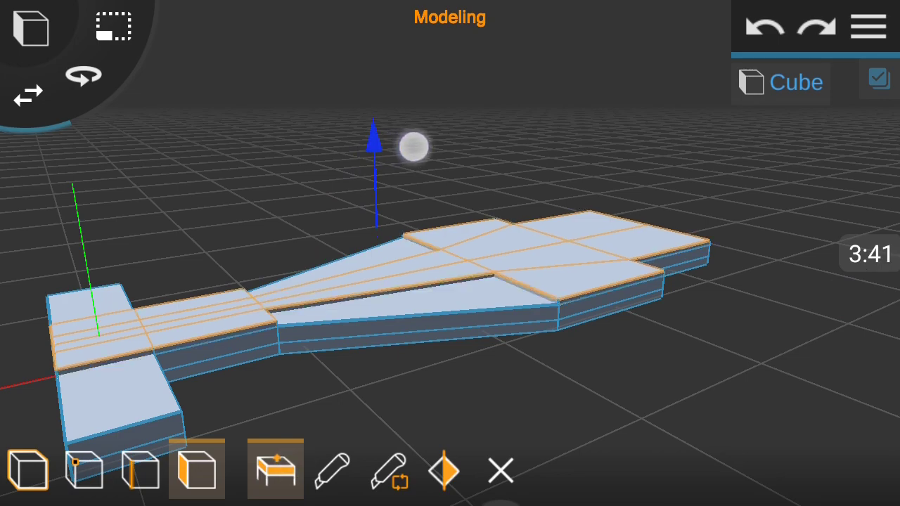
- Undo the wrong downward extrusion of the selected faces
{"action": "left_click_drag", "start_coordinate": [412, 145], "coordinate": [450, 126]}
{"action": "left_click_drag", "start_coordinate": [774, 224], "coordinate": [820, 392]}
{"action": "left_click", "coordinate": [765, 28]}
{"action": "left_click", "coordinate": [765, 28]}
{"action": "left_click_drag", "start_coordinate": [658, 287], "coordinate": [633, 331]}
{"action": "left_click", "coordinate": [774, 26]}
- Select the central stem faces and extrude them upward into tall cockpit walls
{"action": "mouse_move", "coordinate": [710, 337]}
{"action": "left_mouse_down"}
{"action": "mouse_move", "coordinate": [677, 281]}
{"action": "mouse_move", "coordinate": [864, 79]}
{"action": "left_mouse_up"}
{"action": "scroll", "coordinate": [391, 290], "scroll_direction": "up", "scroll_amount": 5}
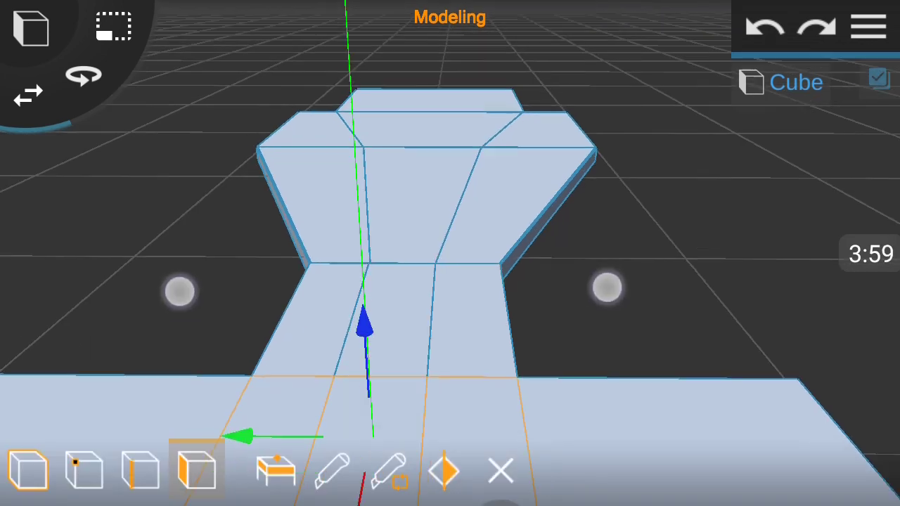
{"action": "left_click", "coordinate": [310, 290]}
{"action": "mouse_move", "coordinate": [418, 305]}
{"action": "left_mouse_down"}
{"action": "mouse_move", "coordinate": [492, 211]}
{"action": "mouse_move", "coordinate": [578, 150]}
{"action": "left_mouse_up"}
{"action": "scroll", "coordinate": [418, 305], "scroll_direction": "down", "scroll_amount": 3}
{"action": "scroll", "coordinate": [418, 306], "scroll_direction": "up", "scroll_amount": 5}
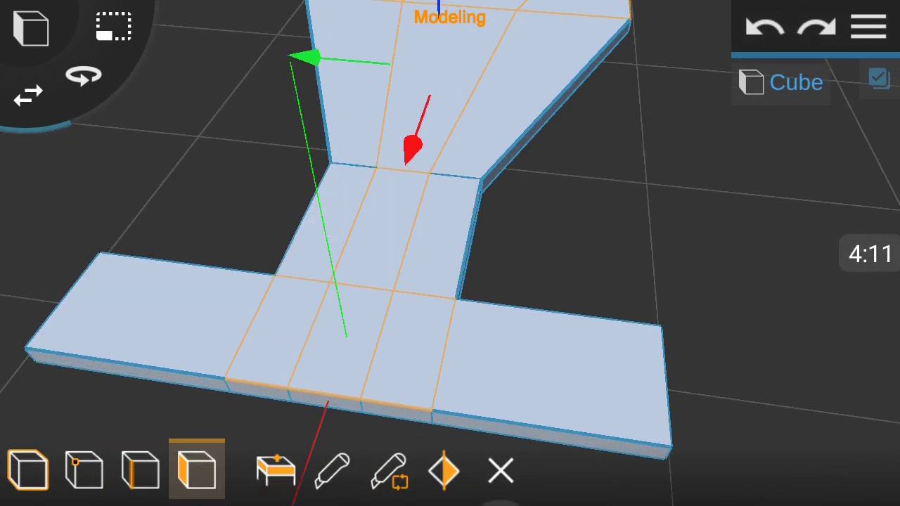
{"action": "left_click_drag", "start_coordinate": [422, 355], "coordinate": [556, 370]}
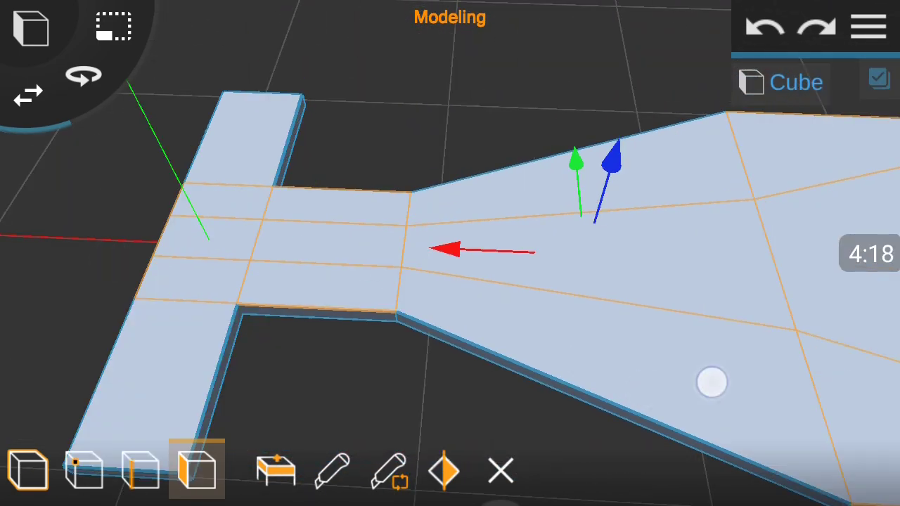
{"action": "left_click_drag", "start_coordinate": [334, 231], "coordinate": [770, 289]}
{"action": "left_click", "coordinate": [276, 470]}
{"action": "left_click_drag", "start_coordinate": [598, 123], "coordinate": [665, 88]}
{"action": "mouse_move", "coordinate": [830, 422]}
{"action": "left_mouse_down"}
{"action": "mouse_move", "coordinate": [856, 373]}
{"action": "mouse_move", "coordinate": [765, 309]}
{"action": "left_mouse_up"}
{"action": "mouse_move", "coordinate": [747, 276]}
{"action": "left_mouse_down"}
{"action": "mouse_move", "coordinate": [742, 319]}
{"action": "mouse_move", "coordinate": [709, 297]}
{"action": "left_mouse_up"}
{"action": "left_click_drag", "start_coordinate": [768, 250], "coordinate": [766, 211]}
- Drag the stem's front face forward to lengthen the raised nose block
{"action": "left_click", "coordinate": [410, 310]}
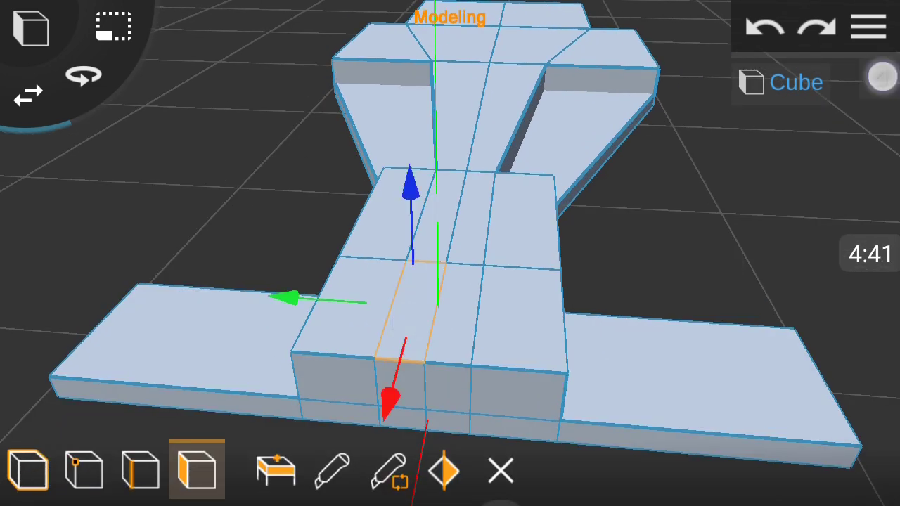
{"action": "left_click_drag", "start_coordinate": [436, 229], "coordinate": [478, 288]}
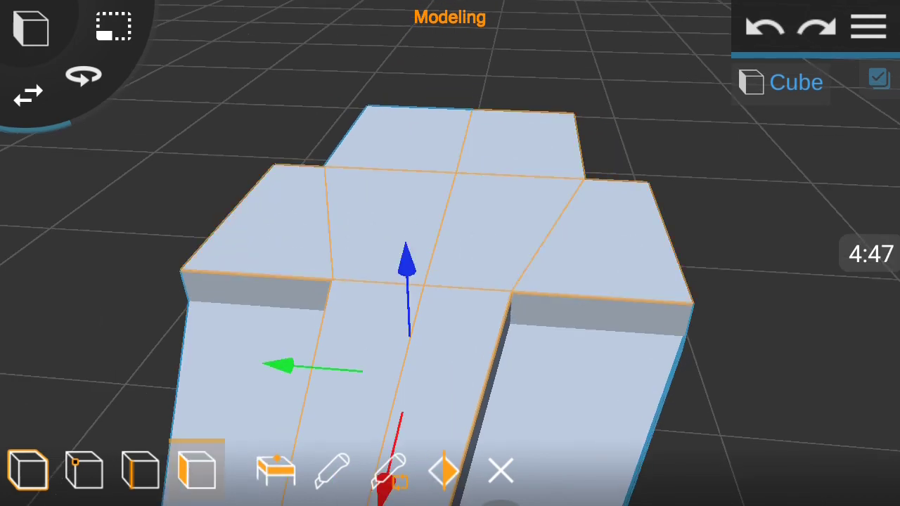
{"action": "left_click_drag", "start_coordinate": [597, 134], "coordinate": [602, 203]}
{"action": "mouse_move", "coordinate": [591, 365]}
{"action": "left_mouse_down"}
{"action": "mouse_move", "coordinate": [579, 386]}
{"action": "mouse_move", "coordinate": [547, 315]}
{"action": "mouse_move", "coordinate": [538, 446]}
{"action": "mouse_move", "coordinate": [541, 352]}
{"action": "left_mouse_up"}
{"action": "mouse_move", "coordinate": [675, 338]}
{"action": "left_mouse_down"}
{"action": "mouse_move", "coordinate": [705, 324]}
{"action": "mouse_move", "coordinate": [573, 156]}
{"action": "left_mouse_up"}
{"action": "left_click", "coordinate": [141, 470]}
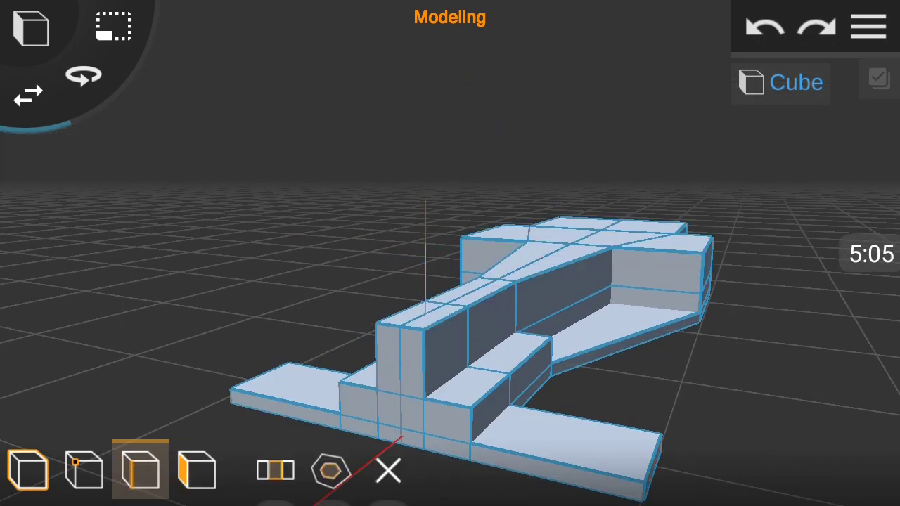
{"action": "left_click_drag", "start_coordinate": [175, 295], "coordinate": [253, 309]}
{"action": "mouse_move", "coordinate": [528, 290]}
{"action": "left_mouse_down"}
{"action": "mouse_move", "coordinate": [807, 193]}
{"action": "mouse_move", "coordinate": [739, 317]}
{"action": "mouse_move", "coordinate": [879, 73]}
{"action": "mouse_move", "coordinate": [728, 372]}
{"action": "mouse_move", "coordinate": [548, 89]}
{"action": "mouse_move", "coordinate": [603, 147]}
{"action": "left_mouse_up"}
{"action": "scroll", "coordinate": [478, 319], "scroll_direction": "down", "scroll_amount": 5}
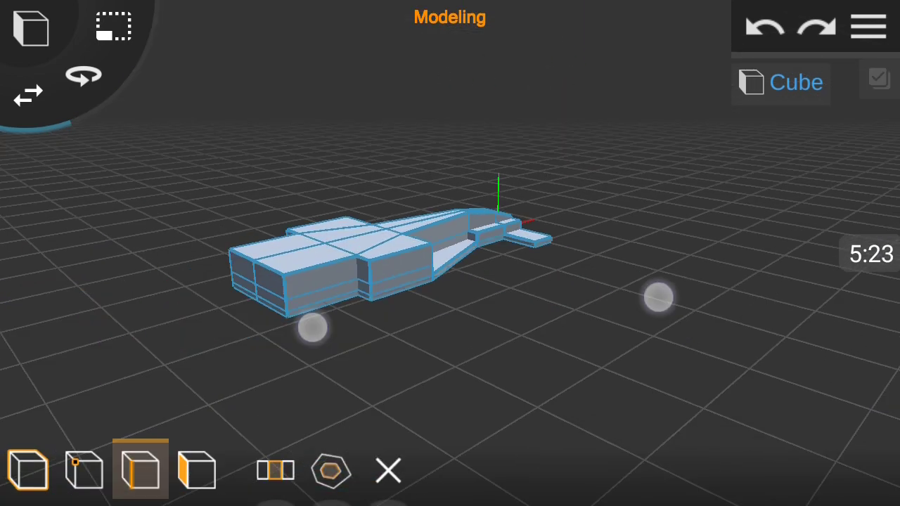
{"action": "scroll", "coordinate": [478, 318], "scroll_direction": "up", "scroll_amount": 5}
{"action": "scroll", "coordinate": [424, 279], "scroll_direction": "up", "scroll_amount": 3}
{"action": "scroll", "coordinate": [434, 311], "scroll_direction": "up", "scroll_amount": 3}
{"action": "scroll", "coordinate": [434, 311], "scroll_direction": "up", "scroll_amount": 5}
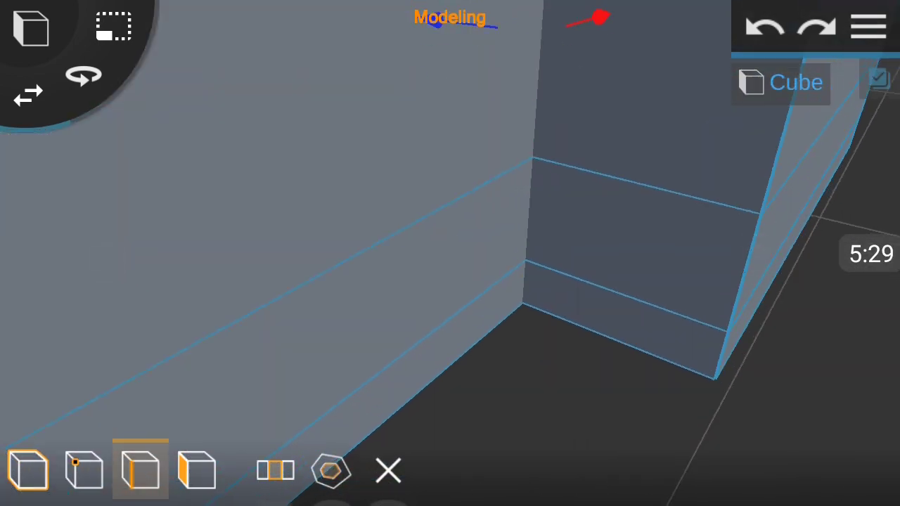
{"action": "scroll", "coordinate": [450, 253], "scroll_direction": "down", "scroll_amount": 5}
{"action": "scroll", "coordinate": [430, 382], "scroll_direction": "up", "scroll_amount": 3}
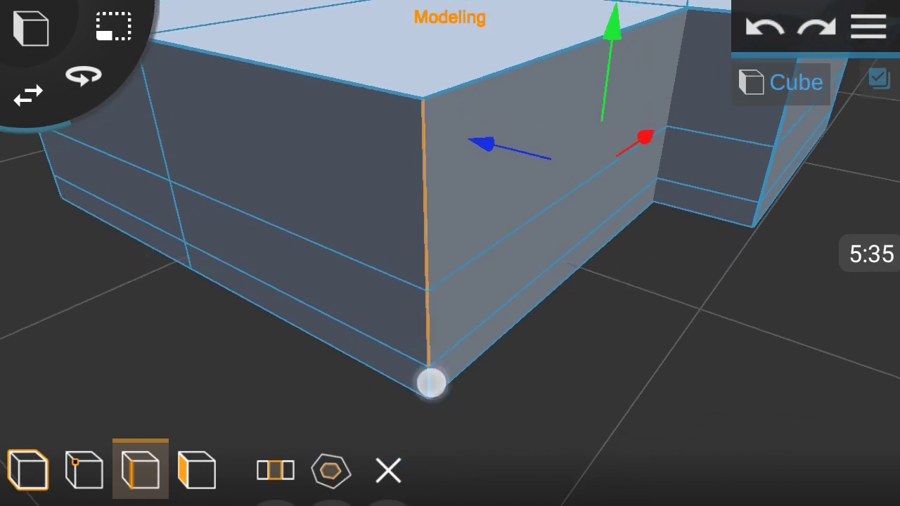
{"action": "scroll", "coordinate": [419, 340], "scroll_direction": "down", "scroll_amount": 3}
{"action": "left_click_drag", "start_coordinate": [668, 345], "coordinate": [752, 328]}
{"action": "scroll", "coordinate": [450, 281], "scroll_direction": "up", "scroll_amount": 3}
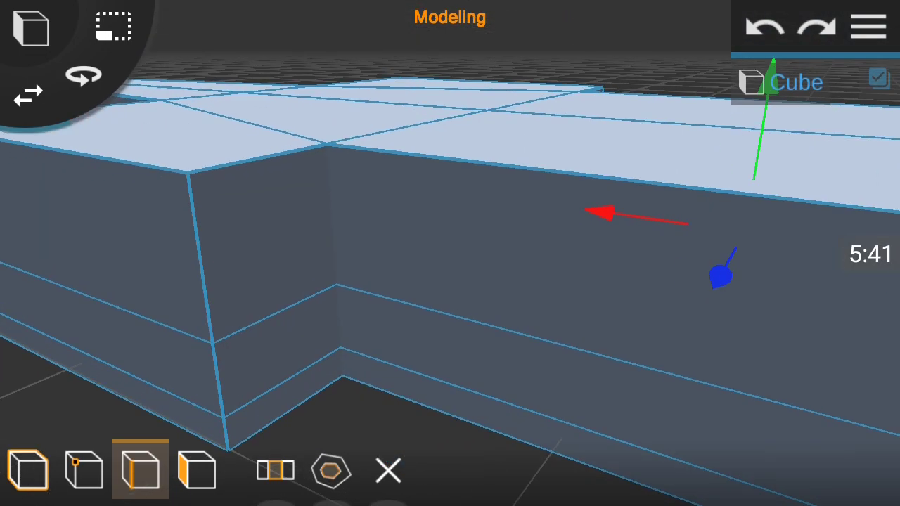
{"action": "scroll", "coordinate": [398, 322], "scroll_direction": "down", "scroll_amount": 3}
{"action": "scroll", "coordinate": [398, 313], "scroll_direction": "up", "scroll_amount": 5}
{"action": "scroll", "coordinate": [450, 253], "scroll_direction": "down", "scroll_amount": 5}
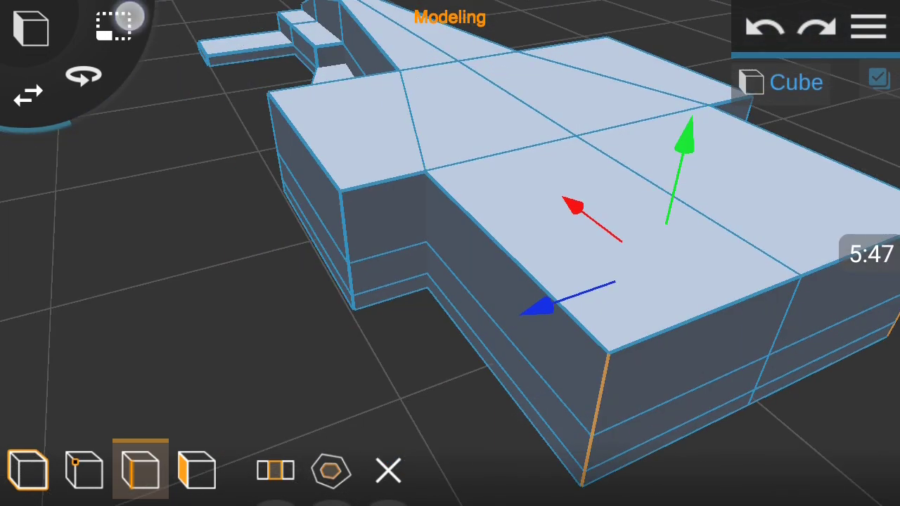
{"action": "scroll", "coordinate": [443, 298], "scroll_direction": "down", "scroll_amount": 2}
{"action": "mouse_move", "coordinate": [346, 332]}
{"action": "left_mouse_down"}
{"action": "mouse_move", "coordinate": [811, 299]}
{"action": "mouse_move", "coordinate": [645, 326]}
{"action": "mouse_move", "coordinate": [733, 301]}
{"action": "left_mouse_up"}
- Lower the side pod's front top edge so its top slopes toward the front
{"action": "left_click", "coordinate": [197, 470]}
{"action": "scroll", "coordinate": [540, 411], "scroll_direction": "up", "scroll_amount": 3}
{"action": "scroll", "coordinate": [540, 411], "scroll_direction": "up", "scroll_amount": 2}
{"action": "left_click", "coordinate": [388, 470]}
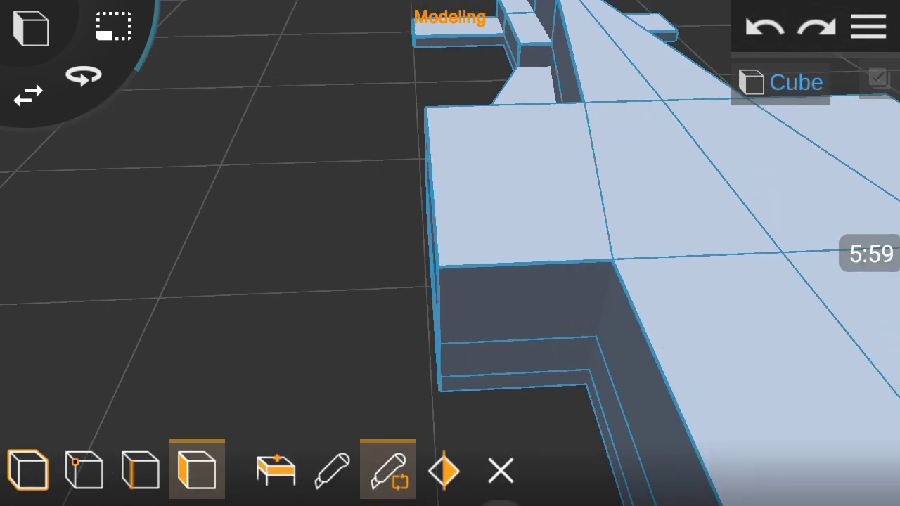
{"action": "left_click_drag", "start_coordinate": [753, 364], "coordinate": [719, 337]}
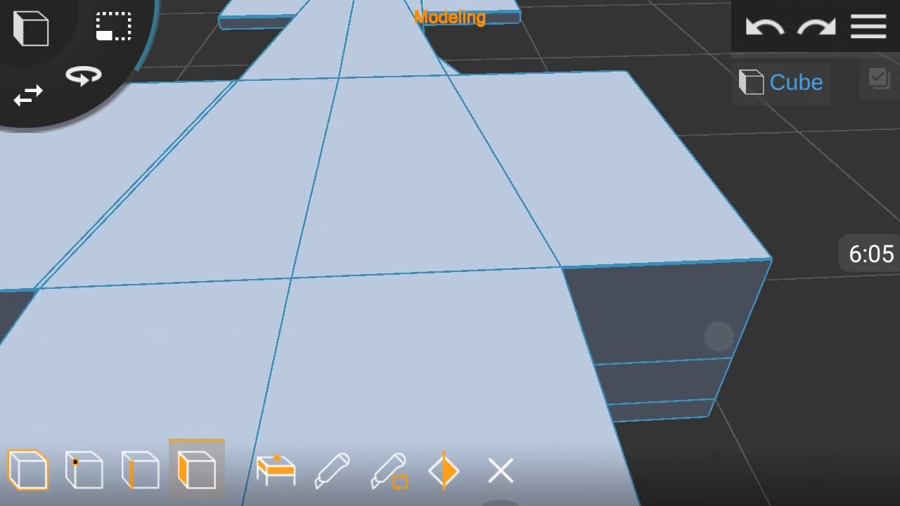
{"action": "left_click_drag", "start_coordinate": [732, 380], "coordinate": [717, 336]}
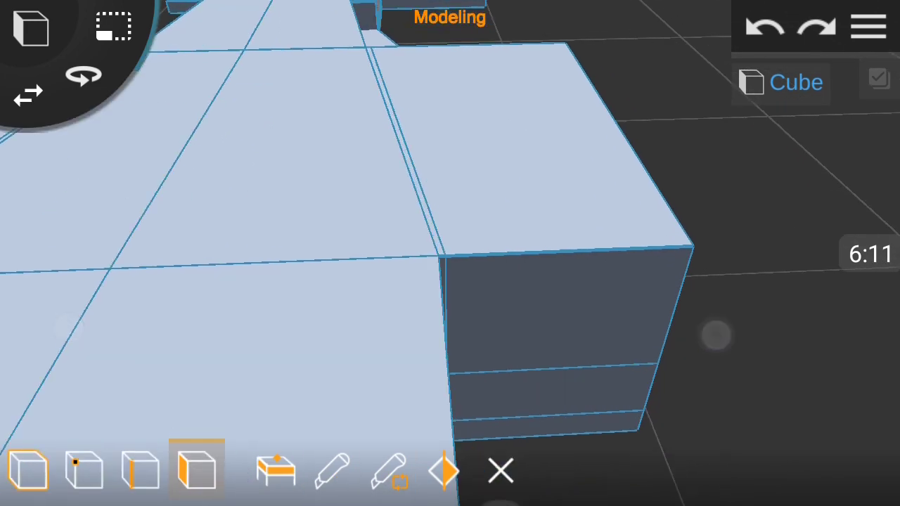
{"action": "scroll", "coordinate": [436, 296], "scroll_direction": "down", "scroll_amount": 5}
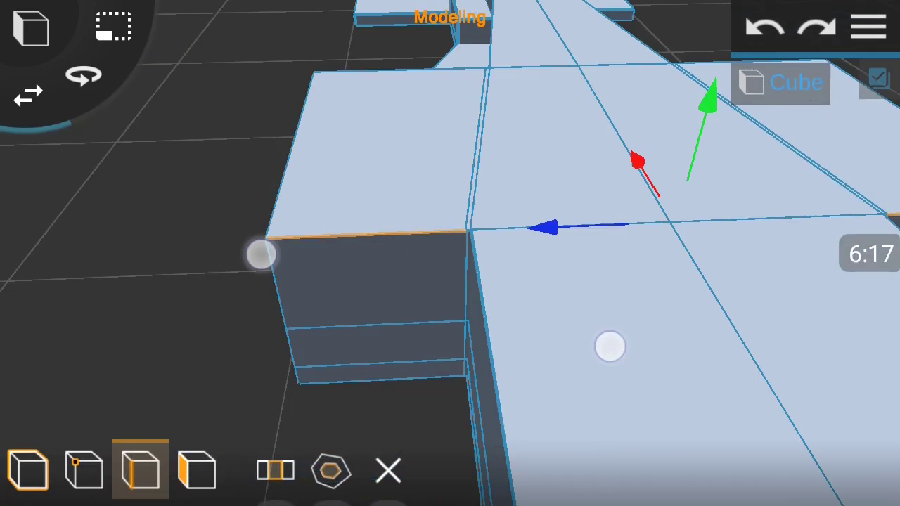
{"action": "left_click_drag", "start_coordinate": [647, 175], "coordinate": [593, 161]}
{"action": "scroll", "coordinate": [450, 281], "scroll_direction": "down", "scroll_amount": 5}
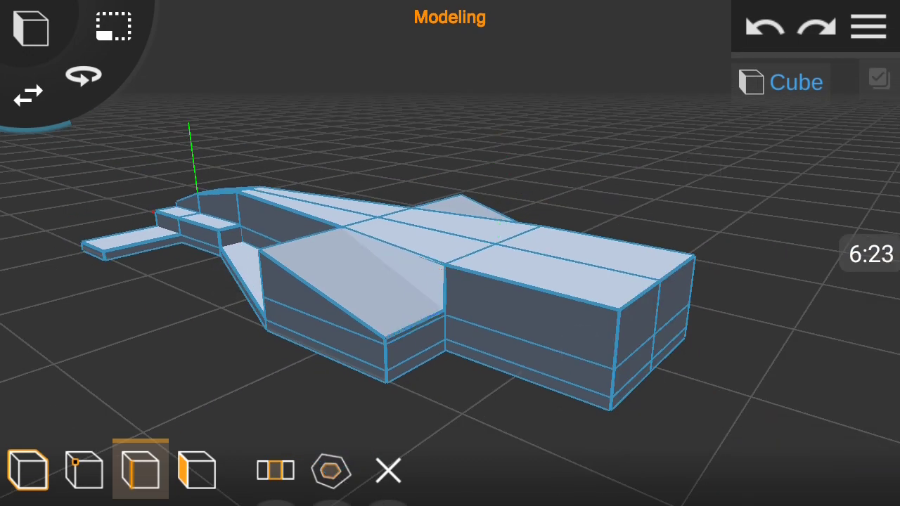
{"action": "left_click_drag", "start_coordinate": [745, 303], "coordinate": [647, 302]}
{"action": "scroll", "coordinate": [449, 282], "scroll_direction": "up", "scroll_amount": 5}
{"action": "left_click_drag", "start_coordinate": [492, 159], "coordinate": [516, 215]}
{"action": "mouse_move", "coordinate": [753, 351]}
{"action": "left_mouse_down"}
{"action": "mouse_move", "coordinate": [791, 379]}
{"action": "mouse_move", "coordinate": [810, 419]}
{"action": "left_mouse_up"}
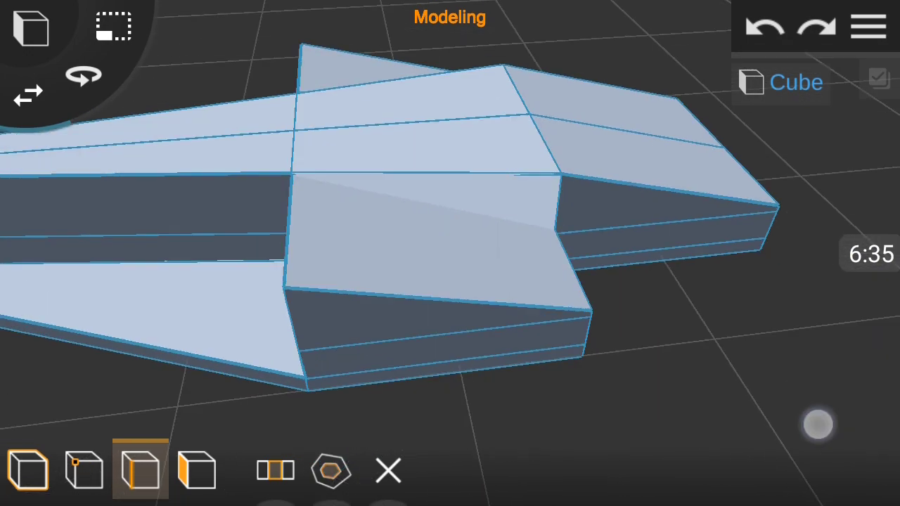
- Place a crosswise loop cut across the side pod
{"action": "left_click", "coordinate": [197, 470]}
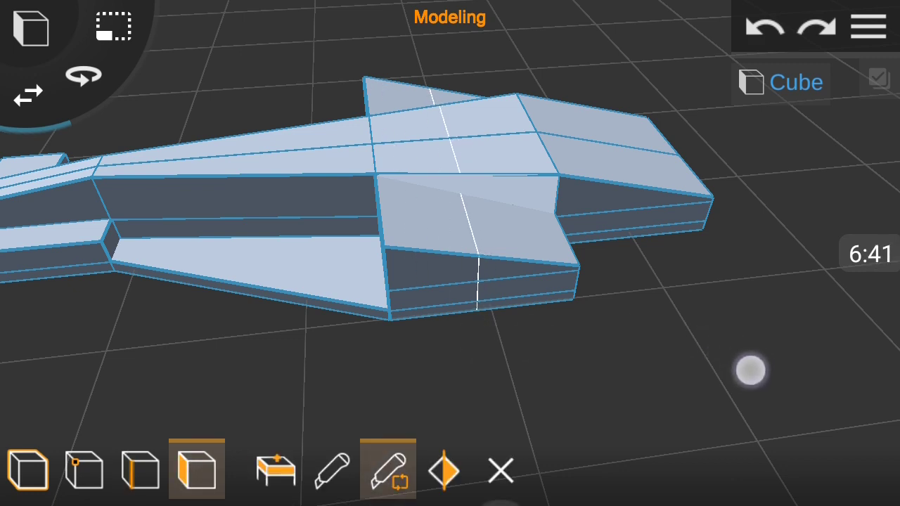
{"action": "scroll", "coordinate": [485, 331], "scroll_direction": "up", "scroll_amount": 5}
{"action": "left_click", "coordinate": [196, 288]}
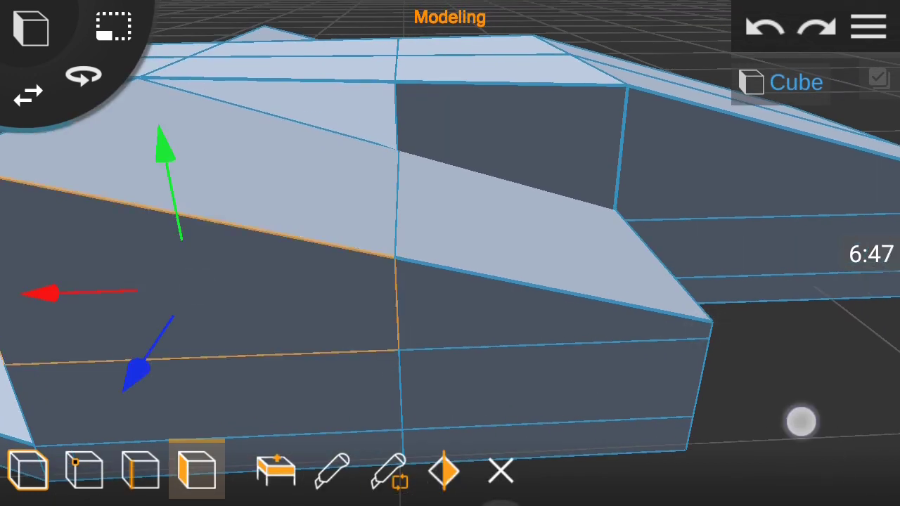
- Extrude the first side pod's front face inward to form a rectangular air intake
{"action": "left_click", "coordinate": [141, 470]}
{"action": "scroll", "coordinate": [450, 281], "scroll_direction": "up", "scroll_amount": 3}
{"action": "mouse_move", "coordinate": [450, 281]}
{"action": "left_mouse_down"}
{"action": "mouse_move", "coordinate": [520, 450]}
{"action": "mouse_move", "coordinate": [470, 221]}
{"action": "mouse_move", "coordinate": [524, 168]}
{"action": "mouse_move", "coordinate": [534, 211]}
{"action": "left_mouse_up"}
{"action": "mouse_move", "coordinate": [703, 282]}
{"action": "left_mouse_down"}
{"action": "mouse_move", "coordinate": [768, 368]}
{"action": "mouse_move", "coordinate": [753, 343]}
{"action": "mouse_move", "coordinate": [601, 276]}
{"action": "left_mouse_up"}
{"action": "scroll", "coordinate": [443, 282], "scroll_direction": "down", "scroll_amount": 3}
{"action": "left_click_drag", "start_coordinate": [713, 353], "coordinate": [729, 438]}
{"action": "mouse_move", "coordinate": [703, 338]}
{"action": "left_mouse_down"}
{"action": "mouse_move", "coordinate": [738, 185]}
{"action": "mouse_move", "coordinate": [707, 304]}
{"action": "left_mouse_up"}
{"action": "left_click", "coordinate": [197, 471]}
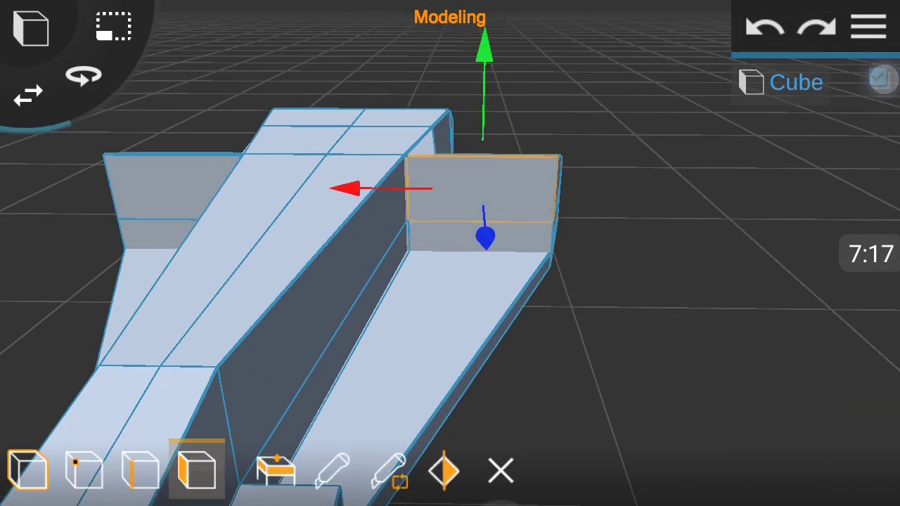
{"action": "left_click_drag", "start_coordinate": [161, 176], "coordinate": [529, 377]}
{"action": "left_click", "coordinate": [276, 471]}
{"action": "left_click_drag", "start_coordinate": [300, 171], "coordinate": [281, 176]}
- Inspect the intake and select the other side pod's front face for a matching intake
{"action": "left_click_drag", "start_coordinate": [630, 319], "coordinate": [692, 327]}
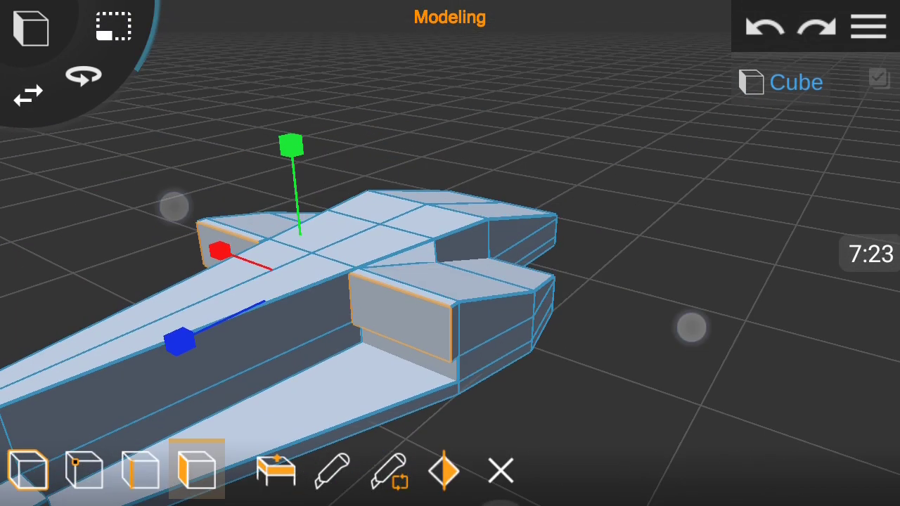
{"action": "mouse_move", "coordinate": [535, 331]}
{"action": "left_mouse_down"}
{"action": "mouse_move", "coordinate": [597, 316]}
{"action": "mouse_move", "coordinate": [201, 225]}
{"action": "left_mouse_up"}
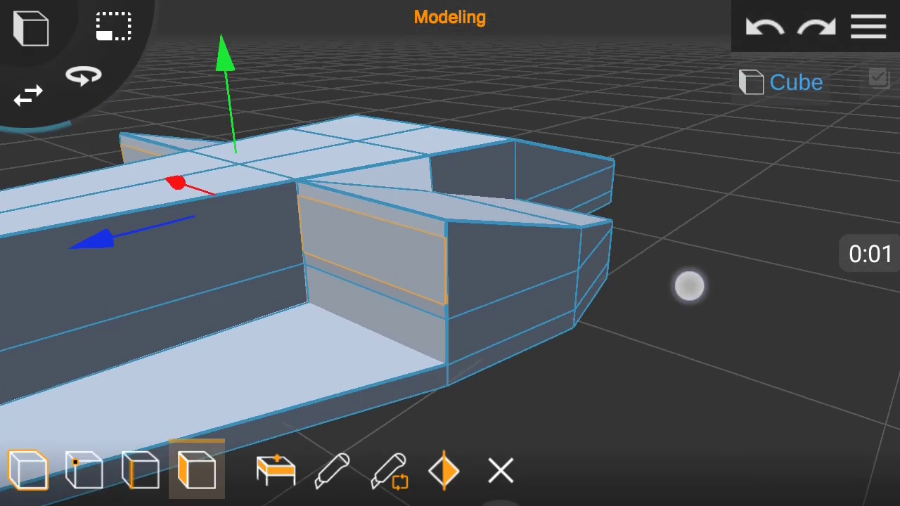
{"action": "mouse_move", "coordinate": [687, 286]}
{"action": "left_mouse_down"}
{"action": "mouse_move", "coordinate": [622, 277]}
{"action": "mouse_move", "coordinate": [287, 284]}
{"action": "left_mouse_up"}
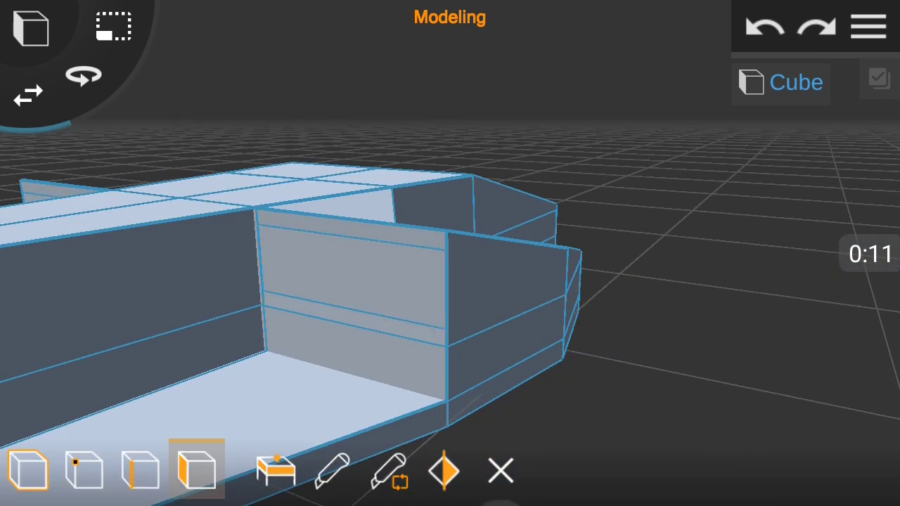
{"action": "mouse_move", "coordinate": [722, 362]}
{"action": "left_mouse_down"}
{"action": "mouse_move", "coordinate": [765, 303]}
{"action": "mouse_move", "coordinate": [199, 324]}
{"action": "mouse_move", "coordinate": [450, 281]}
{"action": "left_mouse_up"}
{"action": "mouse_move", "coordinate": [705, 363]}
{"action": "left_mouse_down"}
{"action": "mouse_move", "coordinate": [764, 298]}
{"action": "mouse_move", "coordinate": [766, 246]}
{"action": "left_mouse_up"}
{"action": "left_click", "coordinate": [25, 98]}
{"action": "left_click_drag", "start_coordinate": [450, 422], "coordinate": [255, 480]}
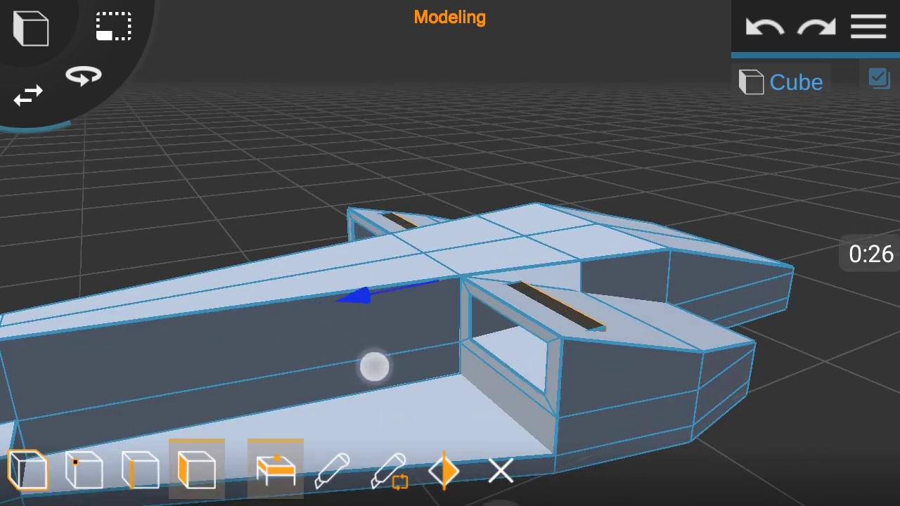
{"action": "left_click_drag", "start_coordinate": [722, 279], "coordinate": [341, 181]}
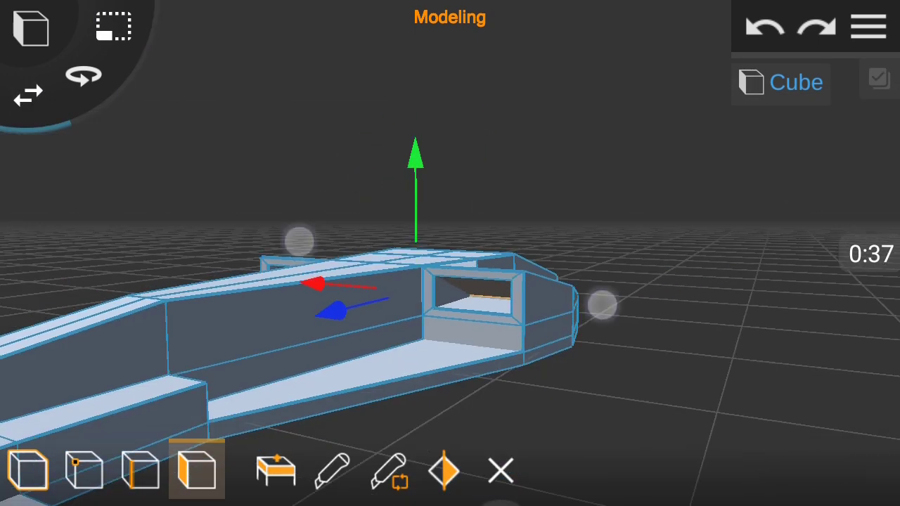
{"action": "mouse_move", "coordinate": [600, 303]}
{"action": "left_mouse_down"}
{"action": "mouse_move", "coordinate": [707, 249]}
{"action": "mouse_move", "coordinate": [670, 261]}
{"action": "mouse_move", "coordinate": [735, 367]}
{"action": "left_mouse_up"}
{"action": "left_click", "coordinate": [481, 337]}
- Deselect the left front face beside the nose, leaving the right block's face selected
{"action": "mouse_move", "coordinate": [581, 311]}
{"action": "left_mouse_down"}
{"action": "mouse_move", "coordinate": [628, 381]}
{"action": "mouse_move", "coordinate": [448, 147]}
{"action": "left_mouse_up"}
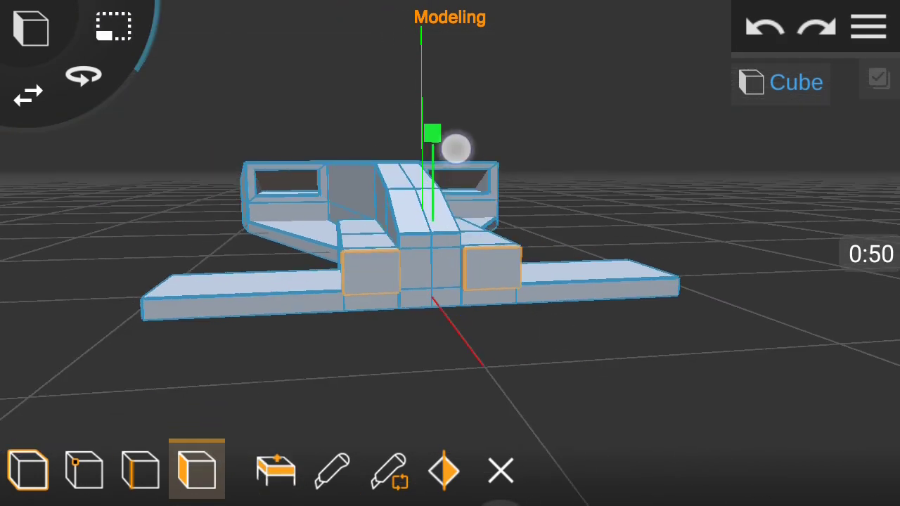
{"action": "left_click", "coordinate": [370, 273]}
{"action": "scroll", "coordinate": [414, 202], "scroll_direction": "up", "scroll_amount": 2}
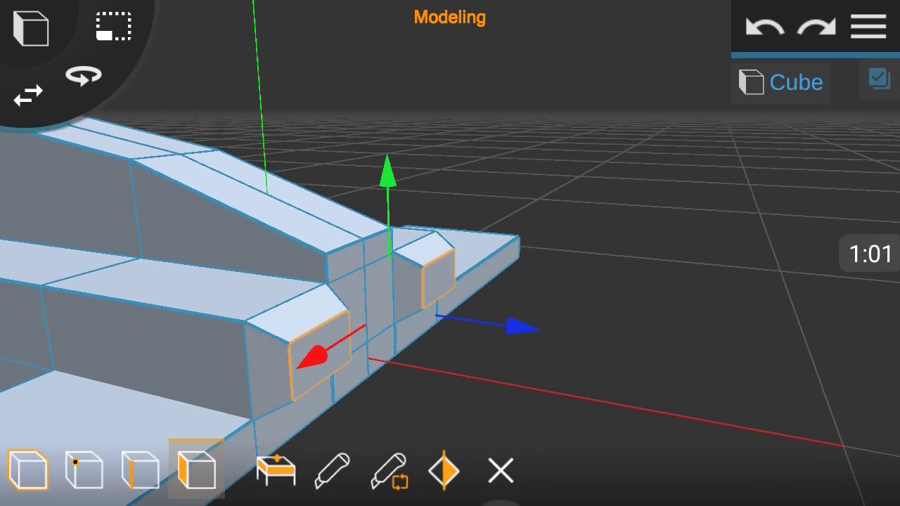
{"action": "left_click_drag", "start_coordinate": [534, 211], "coordinate": [720, 192]}
{"action": "scroll", "coordinate": [415, 292], "scroll_direction": "up", "scroll_amount": 3}
{"action": "mouse_move", "coordinate": [592, 289]}
{"action": "left_mouse_down"}
{"action": "mouse_move", "coordinate": [711, 319]}
{"action": "mouse_move", "coordinate": [584, 379]}
{"action": "mouse_move", "coordinate": [825, 414]}
{"action": "mouse_move", "coordinate": [553, 272]}
{"action": "mouse_move", "coordinate": [506, 282]}
{"action": "left_mouse_up"}
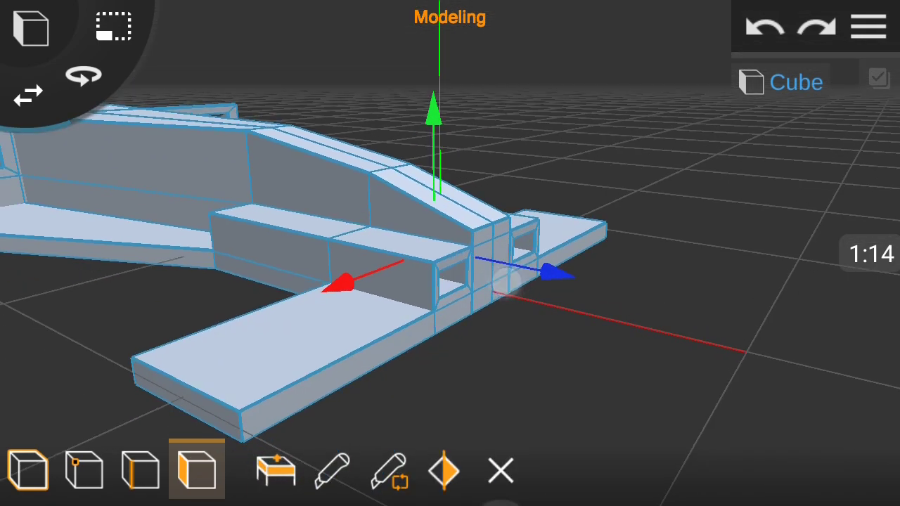
{"action": "mouse_move", "coordinate": [724, 335]}
{"action": "left_mouse_down"}
{"action": "mouse_move", "coordinate": [612, 331]}
{"action": "mouse_move", "coordinate": [558, 300]}
{"action": "left_mouse_up"}
{"action": "scroll", "coordinate": [407, 327], "scroll_direction": "down", "scroll_amount": 3}
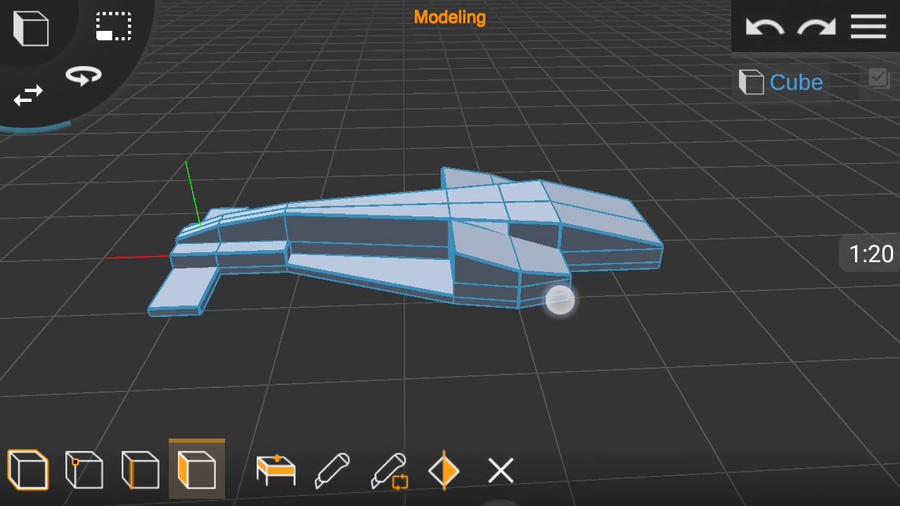
{"action": "scroll", "coordinate": [450, 281], "scroll_direction": "up", "scroll_amount": 3}
{"action": "scroll", "coordinate": [473, 315], "scroll_direction": "up", "scroll_amount": 3}
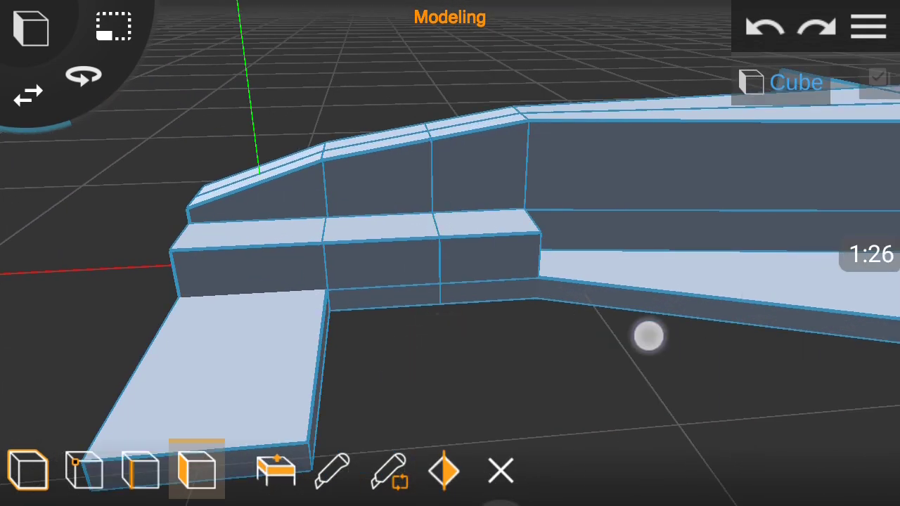
{"action": "left_click_drag", "start_coordinate": [648, 335], "coordinate": [534, 331]}
- Select the front block's vertical edge so the nose block dips toward the cockpit walls
{"action": "left_click", "coordinate": [140, 470]}
{"action": "left_click_drag", "start_coordinate": [604, 348], "coordinate": [261, 155]}
{"action": "left_click", "coordinate": [442, 344]}
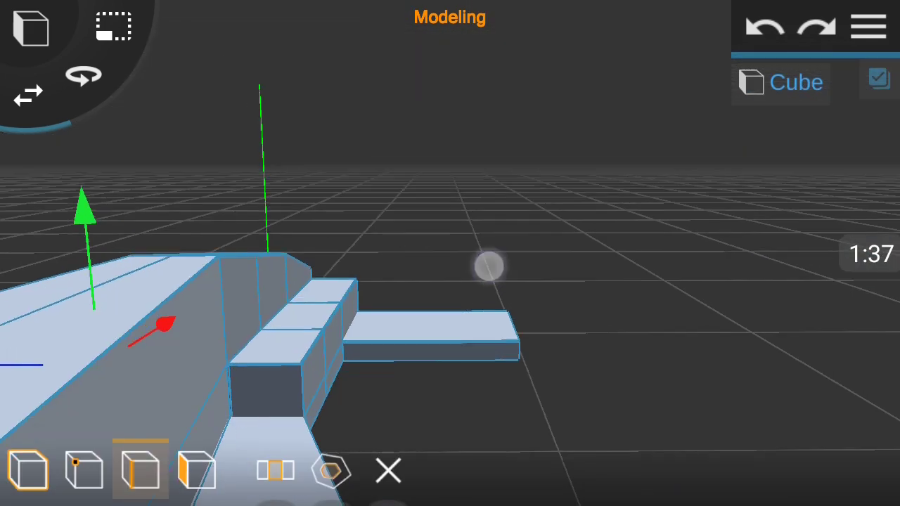
{"action": "left_click_drag", "start_coordinate": [882, 76], "coordinate": [488, 265]}
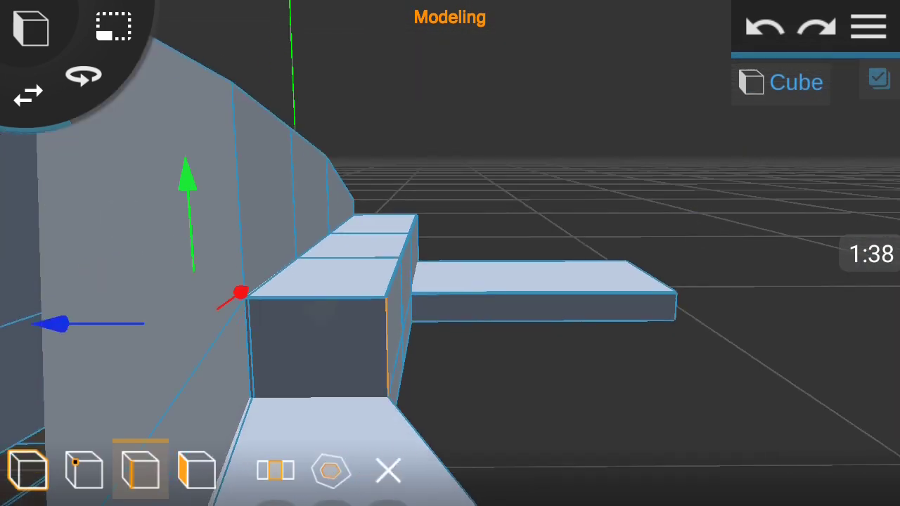
{"action": "mouse_move", "coordinate": [394, 331]}
{"action": "left_mouse_down"}
{"action": "mouse_move", "coordinate": [506, 367]}
{"action": "mouse_move", "coordinate": [291, 205]}
{"action": "mouse_move", "coordinate": [842, 389]}
{"action": "mouse_move", "coordinate": [767, 353]}
{"action": "mouse_move", "coordinate": [654, 373]}
{"action": "mouse_move", "coordinate": [618, 307]}
{"action": "left_mouse_up"}
{"action": "scroll", "coordinate": [450, 302], "scroll_direction": "down", "scroll_amount": 3}
{"action": "mouse_move", "coordinate": [675, 313]}
{"action": "left_mouse_down"}
{"action": "mouse_move", "coordinate": [683, 369]}
{"action": "mouse_move", "coordinate": [620, 233]}
{"action": "mouse_move", "coordinate": [608, 335]}
{"action": "mouse_move", "coordinate": [567, 338]}
{"action": "mouse_move", "coordinate": [508, 422]}
{"action": "mouse_move", "coordinate": [689, 338]}
{"action": "left_mouse_up"}
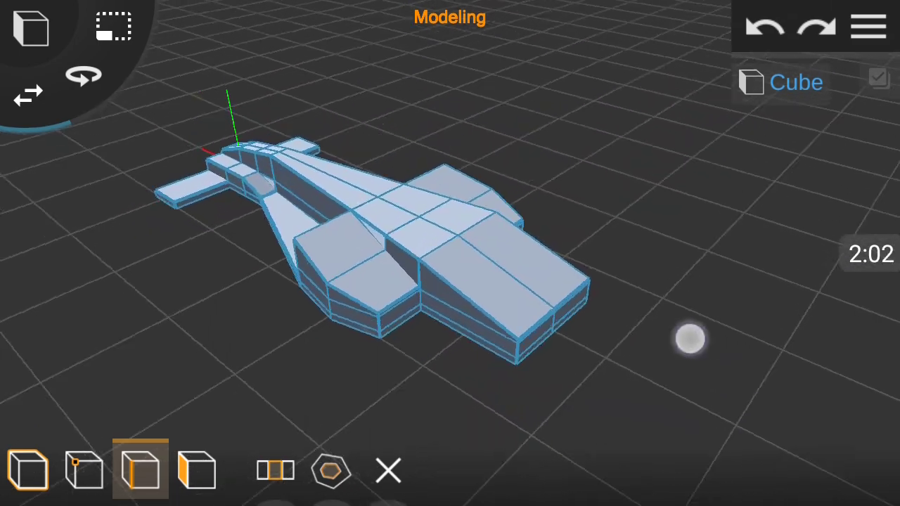
{"action": "scroll", "coordinate": [426, 271], "scroll_direction": "up", "scroll_amount": 3}
{"action": "left_click_drag", "start_coordinate": [676, 290], "coordinate": [648, 343]}
{"action": "left_click", "coordinate": [197, 469]}
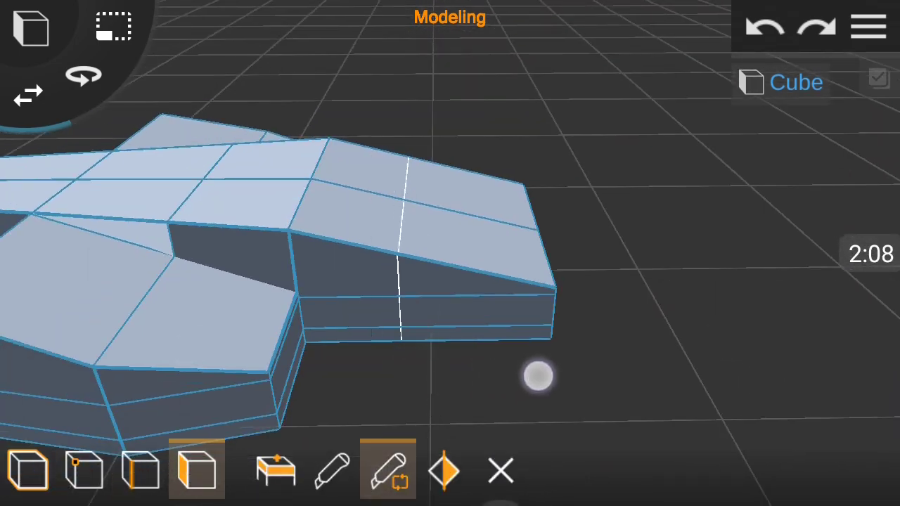
- Cancel the pending loop cut and extrude the top faces behind the cockpit
{"action": "left_click_drag", "start_coordinate": [633, 380], "coordinate": [808, 368]}
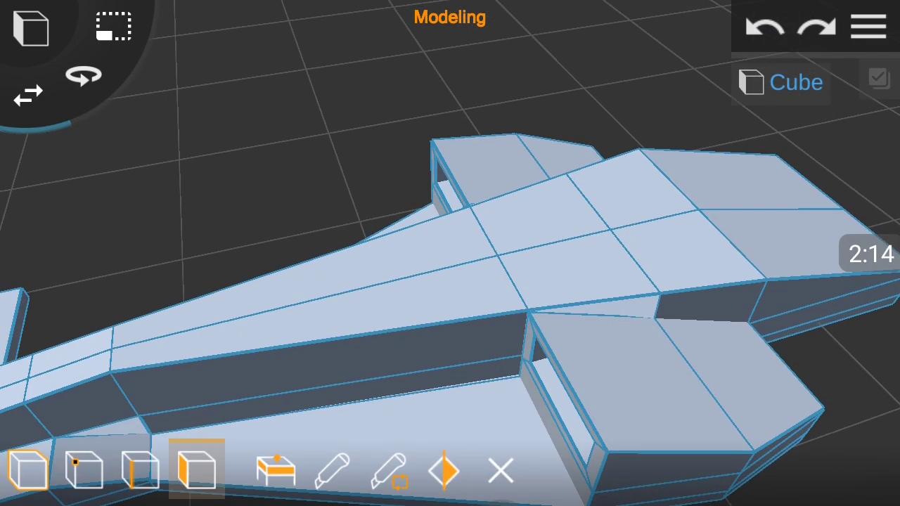
{"action": "left_click", "coordinate": [462, 400]}
{"action": "left_click_drag", "start_coordinate": [755, 414], "coordinate": [499, 501]}
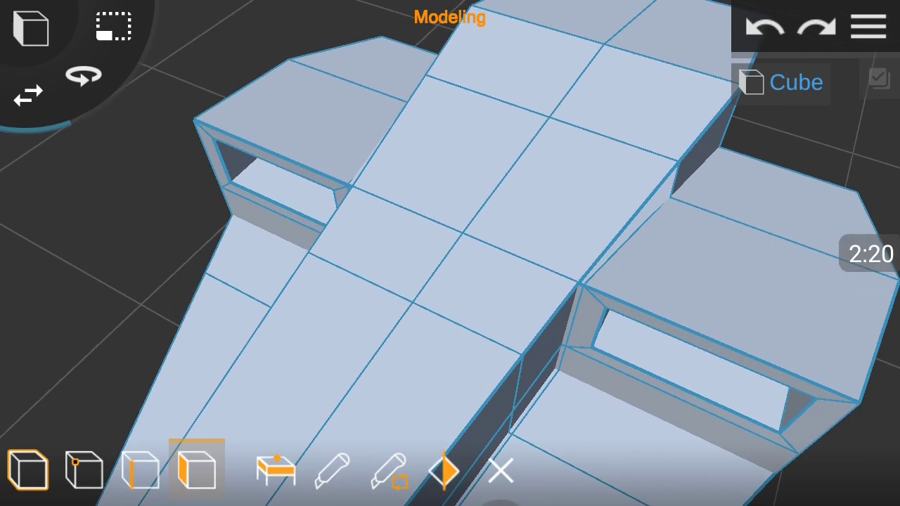
{"action": "left_click_drag", "start_coordinate": [562, 211], "coordinate": [741, 190]}
{"action": "left_click", "coordinate": [276, 470]}
{"action": "mouse_move", "coordinate": [685, 195]}
{"action": "left_mouse_down"}
{"action": "mouse_move", "coordinate": [314, 205]}
{"action": "mouse_move", "coordinate": [404, 258]}
{"action": "mouse_move", "coordinate": [580, 203]}
{"action": "mouse_move", "coordinate": [436, 136]}
{"action": "mouse_move", "coordinate": [468, 156]}
{"action": "mouse_move", "coordinate": [661, 213]}
{"action": "mouse_move", "coordinate": [724, 218]}
{"action": "left_mouse_up"}
- Push a top face down into the body to form the cockpit opening
{"action": "mouse_move", "coordinate": [44, 211]}
{"action": "left_mouse_down"}
{"action": "mouse_move", "coordinate": [205, 169]}
{"action": "mouse_move", "coordinate": [191, 172]}
{"action": "mouse_move", "coordinate": [499, 412]}
{"action": "mouse_move", "coordinate": [605, 337]}
{"action": "mouse_move", "coordinate": [179, 167]}
{"action": "mouse_move", "coordinate": [285, 290]}
{"action": "left_mouse_up"}
{"action": "left_click", "coordinate": [141, 469]}
{"action": "scroll", "coordinate": [443, 309], "scroll_direction": "up", "scroll_amount": 5}
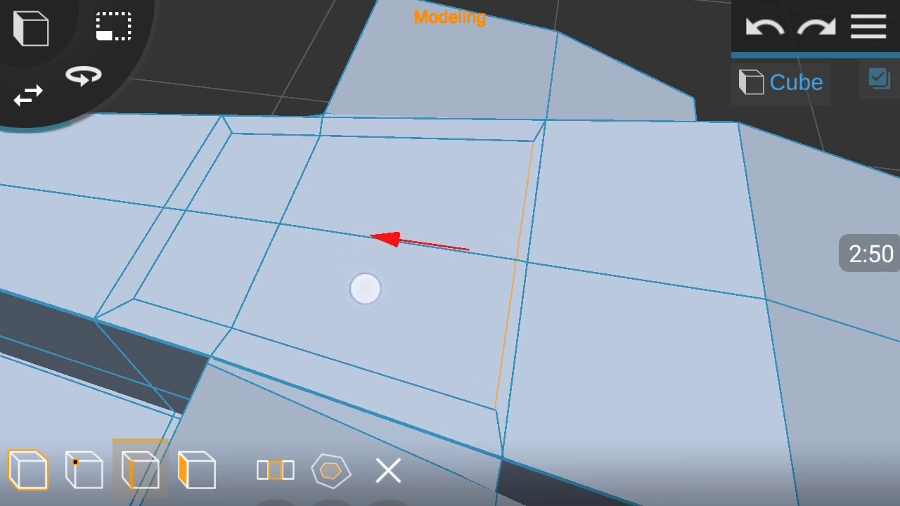
{"action": "left_click", "coordinate": [199, 471]}
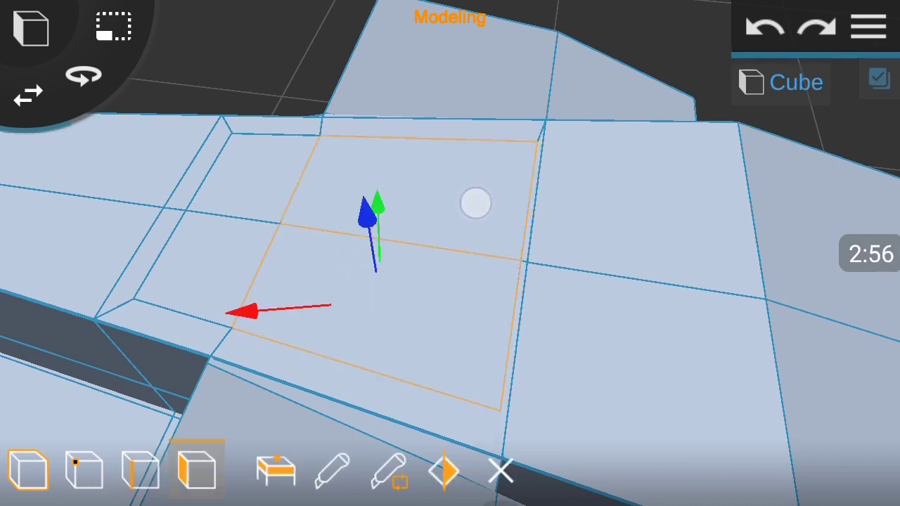
{"action": "scroll", "coordinate": [409, 268], "scroll_direction": "down", "scroll_amount": 3}
{"action": "left_click_drag", "start_coordinate": [619, 307], "coordinate": [619, 232]}
{"action": "left_click", "coordinate": [275, 470]}
{"action": "left_click_drag", "start_coordinate": [377, 144], "coordinate": [435, 182]}
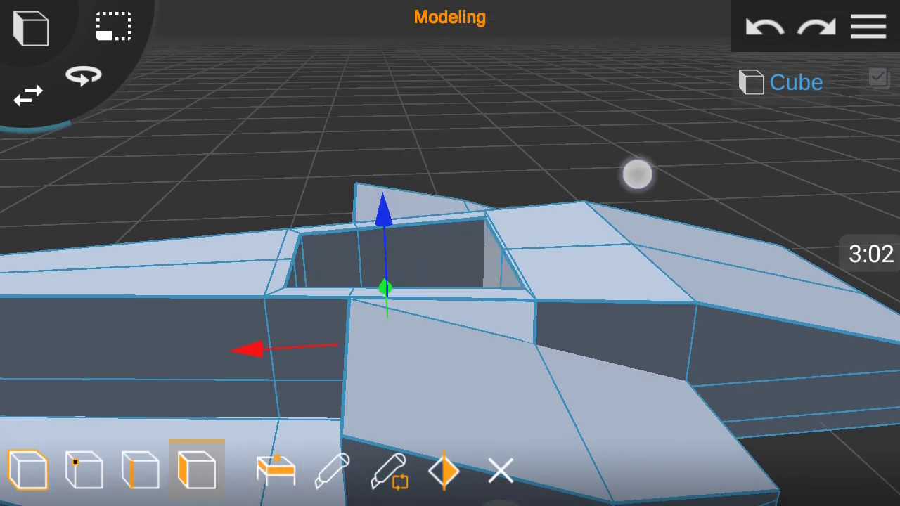
{"action": "scroll", "coordinate": [785, 281], "scroll_direction": "down", "scroll_amount": 5}
{"action": "scroll", "coordinate": [693, 207], "scroll_direction": "down", "scroll_amount": 3}
{"action": "left_click_drag", "start_coordinate": [694, 206], "coordinate": [675, 363]}
- Rename the project to 'f1 car' from the main menu and close the menu
{"action": "left_click", "coordinate": [868, 26]}
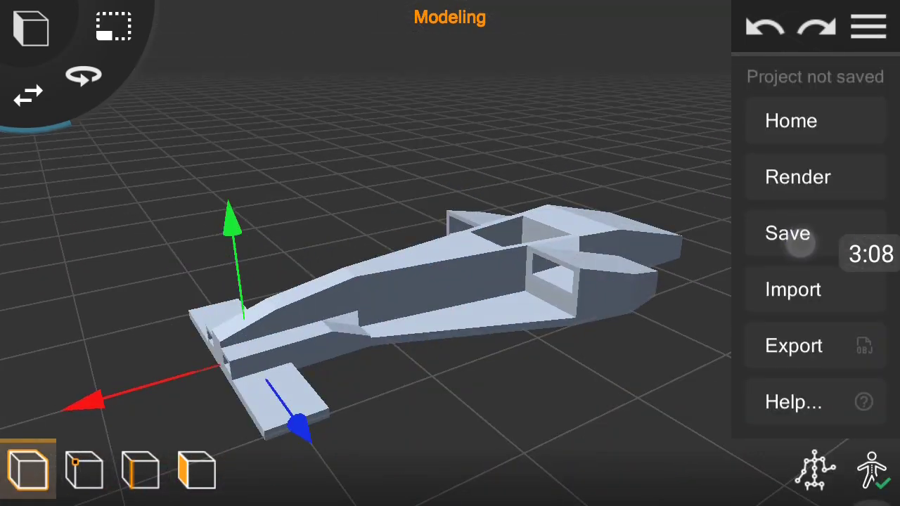
{"action": "left_click", "coordinate": [801, 239]}
{"action": "type", "text": "f1 car"}
{"action": "key", "text": "Return"}
{"action": "left_click", "coordinate": [655, 321]}
{"action": "left_click", "coordinate": [620, 380]}
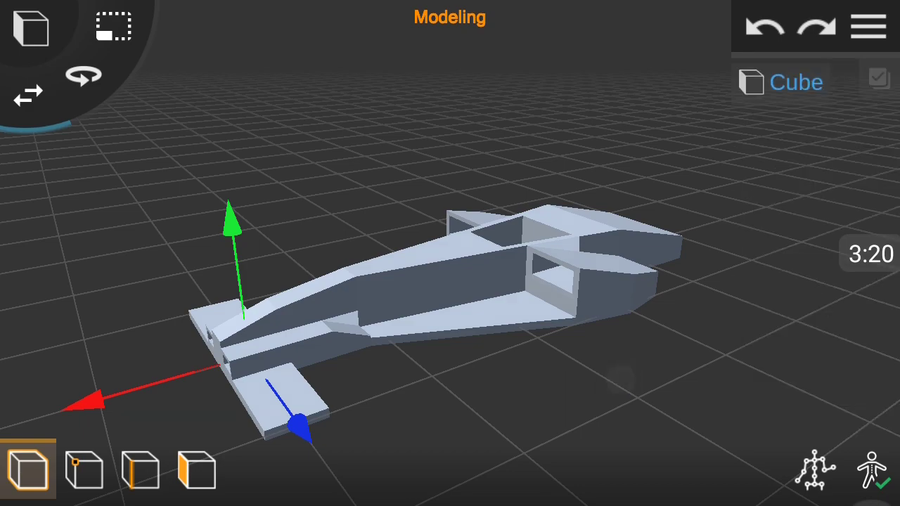
- Orbit around to the rear of the car in face editing mode
{"action": "mouse_move", "coordinate": [594, 352]}
{"action": "left_mouse_down"}
{"action": "mouse_move", "coordinate": [648, 333]}
{"action": "mouse_move", "coordinate": [675, 278]}
{"action": "left_mouse_up"}
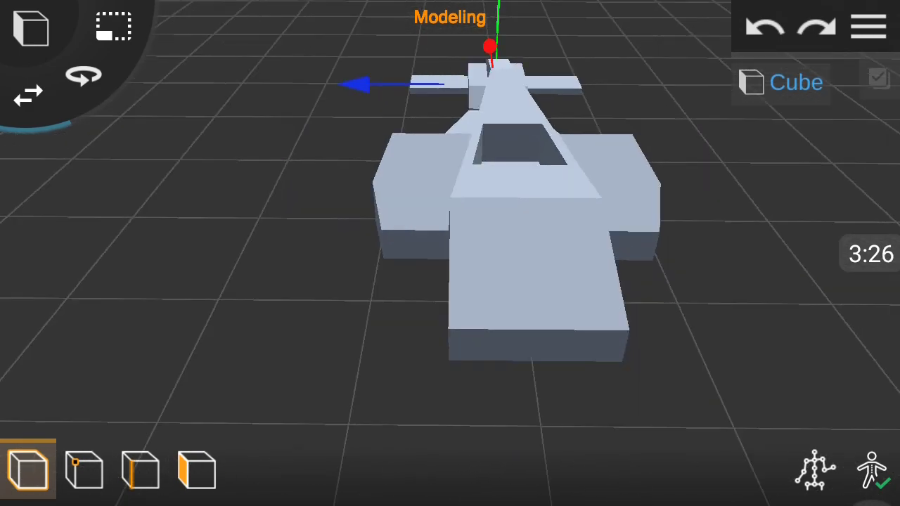
{"action": "left_click", "coordinate": [201, 473]}
{"action": "left_click_drag", "start_coordinate": [633, 351], "coordinate": [697, 359]}
- Select the rear bodywork, switch the handles to resizing, and pick the lower side edge
{"action": "left_click", "coordinate": [429, 281]}
{"action": "mouse_move", "coordinate": [631, 354]}
{"action": "left_mouse_down"}
{"action": "mouse_move", "coordinate": [586, 469]}
{"action": "mouse_move", "coordinate": [713, 311]}
{"action": "left_mouse_up"}
{"action": "scroll", "coordinate": [457, 282], "scroll_direction": "up", "scroll_amount": 3}
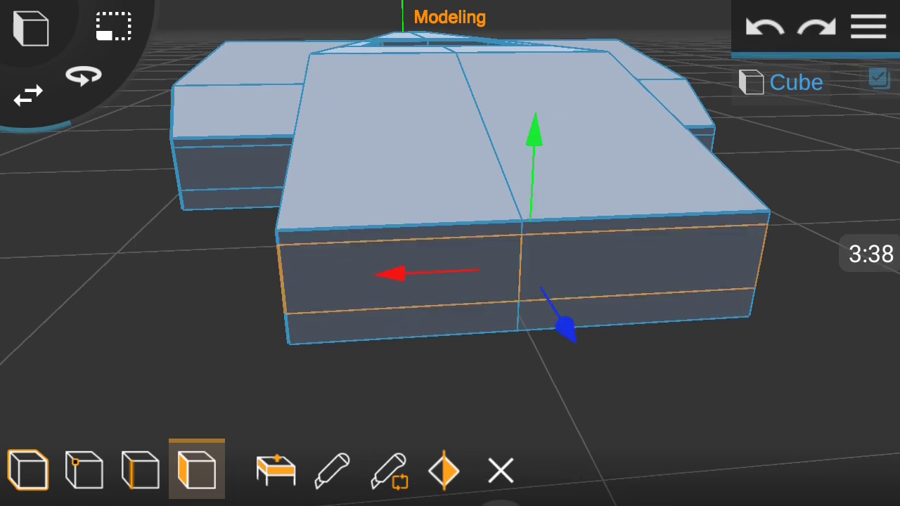
{"action": "scroll", "coordinate": [438, 292], "scroll_direction": "up", "scroll_amount": 2}
{"action": "scroll", "coordinate": [442, 294], "scroll_direction": "down", "scroll_amount": 3}
{"action": "left_click", "coordinate": [345, 347]}
{"action": "scroll", "coordinate": [469, 275], "scroll_direction": "down", "scroll_amount": 2}
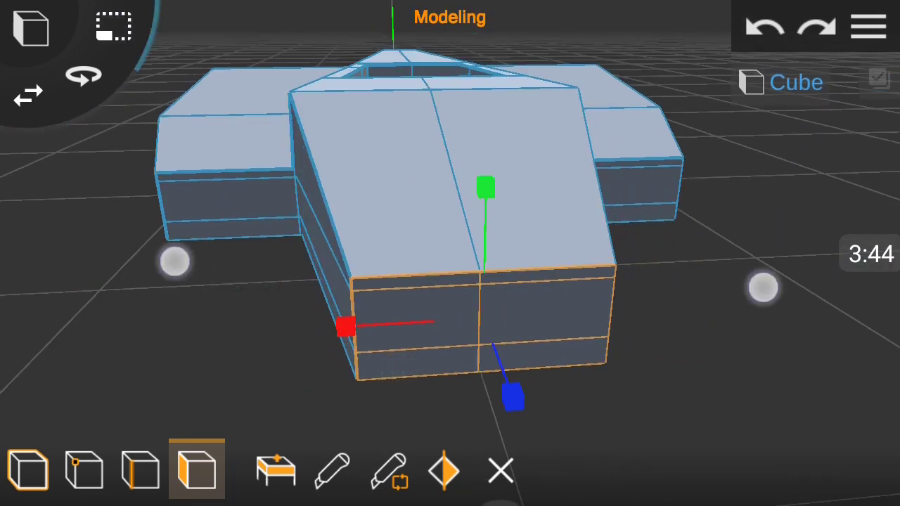
{"action": "left_click_drag", "start_coordinate": [174, 262], "coordinate": [246, 300]}
{"action": "left_click", "coordinate": [477, 321]}
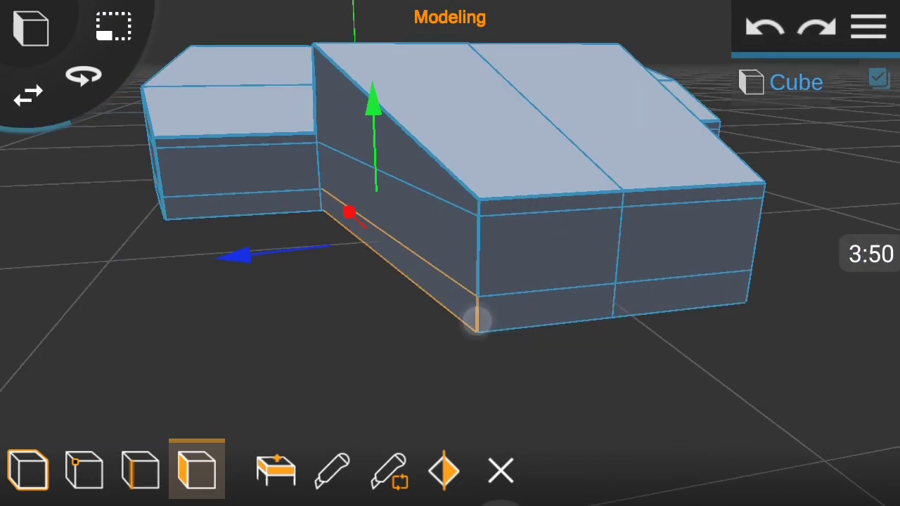
- Select the floor platform's outer edge and shift it outward into a flat strip
{"action": "left_click_drag", "start_coordinate": [476, 321], "coordinate": [791, 387]}
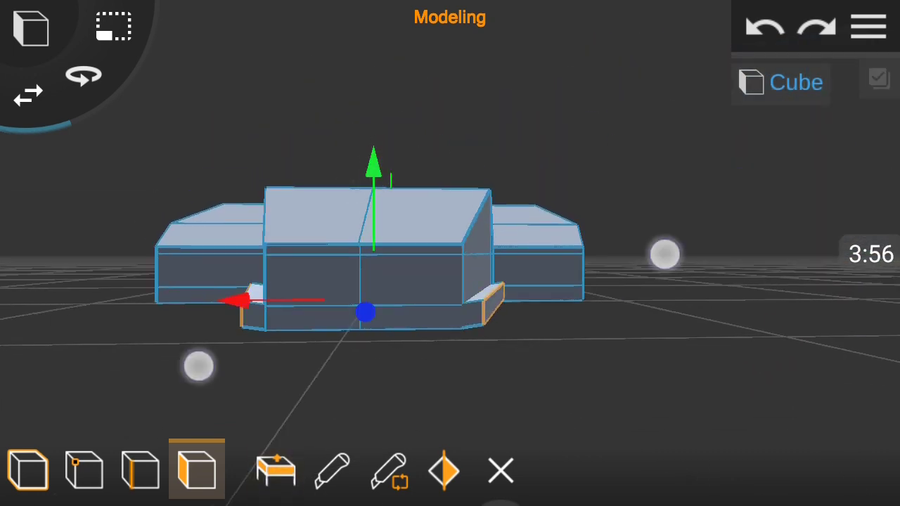
{"action": "left_click_drag", "start_coordinate": [330, 211], "coordinate": [272, 170]}
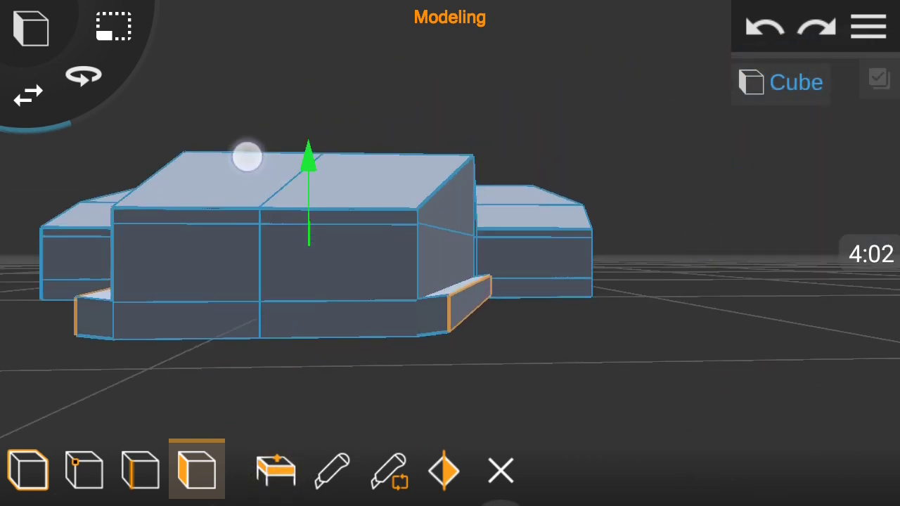
{"action": "mouse_move", "coordinate": [242, 163]}
{"action": "left_mouse_down"}
{"action": "mouse_move", "coordinate": [223, 213]}
{"action": "mouse_move", "coordinate": [221, 356]}
{"action": "mouse_move", "coordinate": [181, 394]}
{"action": "mouse_move", "coordinate": [623, 336]}
{"action": "mouse_move", "coordinate": [772, 281]}
{"action": "mouse_move", "coordinate": [809, 302]}
{"action": "left_mouse_up"}
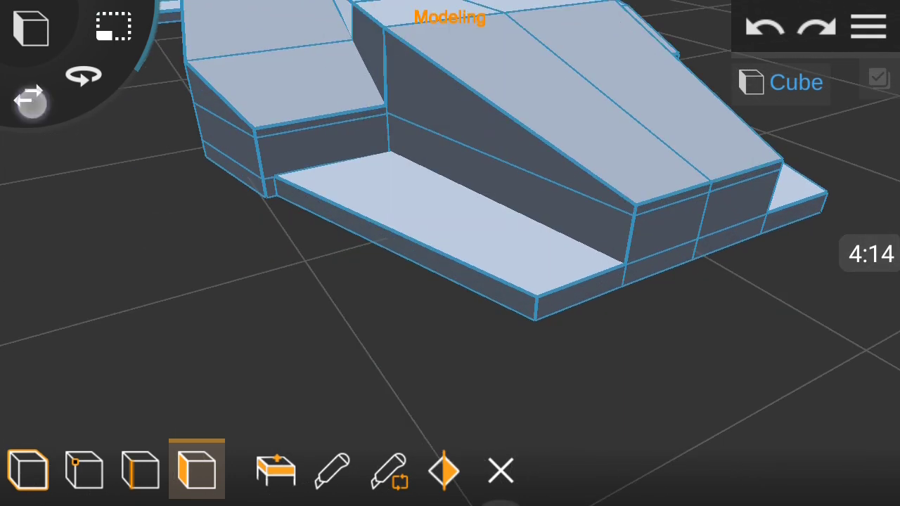
{"action": "mouse_move", "coordinate": [212, 290]}
{"action": "left_mouse_down"}
{"action": "mouse_move", "coordinate": [251, 269]}
{"action": "mouse_move", "coordinate": [689, 354]}
{"action": "mouse_move", "coordinate": [769, 130]}
{"action": "left_mouse_up"}
{"action": "left_click", "coordinate": [365, 258]}
{"action": "left_click_drag", "start_coordinate": [681, 270], "coordinate": [717, 275]}
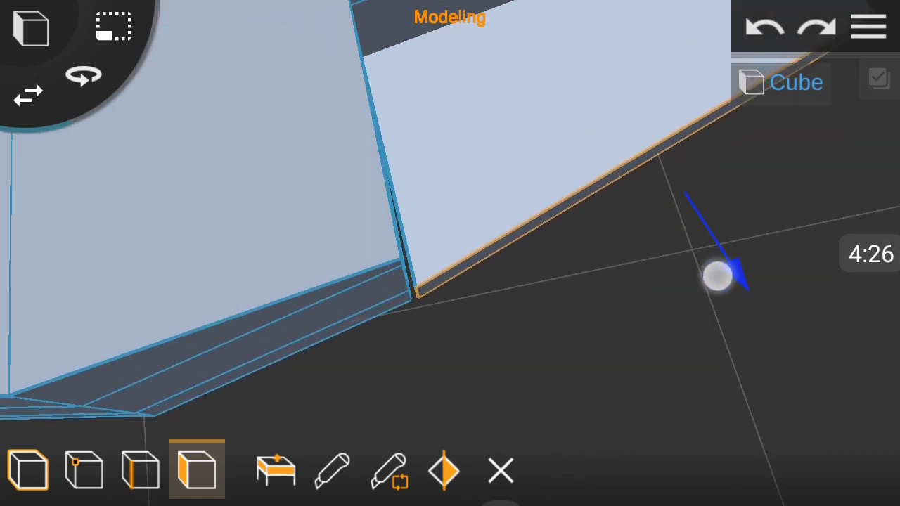
{"action": "left_click_drag", "start_coordinate": [555, 345], "coordinate": [642, 322]}
{"action": "mouse_move", "coordinate": [611, 274]}
{"action": "left_mouse_down"}
{"action": "mouse_move", "coordinate": [633, 380]}
{"action": "mouse_move", "coordinate": [633, 218]}
{"action": "left_mouse_up"}
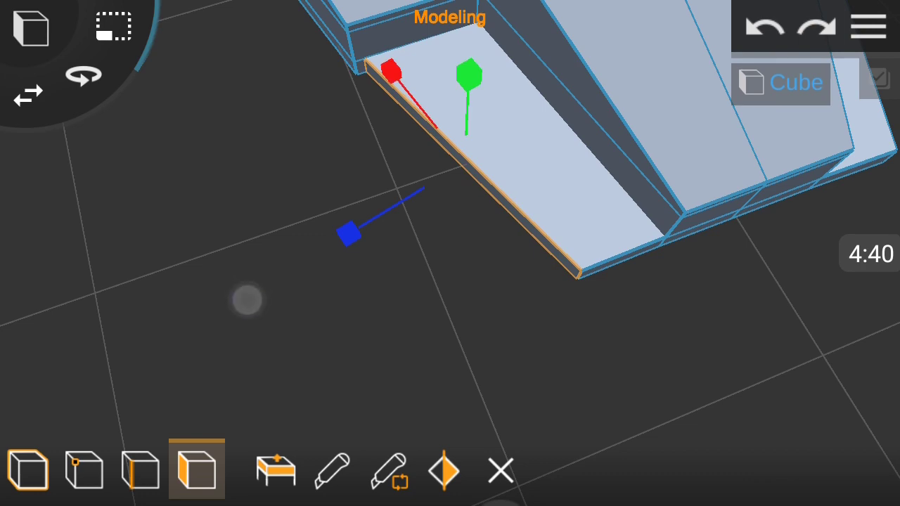
{"action": "mouse_move", "coordinate": [751, 296]}
{"action": "left_mouse_down"}
{"action": "mouse_move", "coordinate": [685, 325]}
{"action": "mouse_move", "coordinate": [670, 290]}
{"action": "mouse_move", "coordinate": [736, 339]}
{"action": "left_mouse_up"}
- Inspect the tapered lower side panel closely from front and underneath angles
{"action": "scroll", "coordinate": [450, 253], "scroll_direction": "up", "scroll_amount": 3}
{"action": "left_click_drag", "start_coordinate": [804, 275], "coordinate": [587, 331]}
{"action": "mouse_move", "coordinate": [201, 252]}
{"action": "left_mouse_down"}
{"action": "mouse_move", "coordinate": [193, 268]}
{"action": "mouse_move", "coordinate": [438, 338]}
{"action": "left_mouse_up"}
{"action": "scroll", "coordinate": [353, 315], "scroll_direction": "down", "scroll_amount": 2}
{"action": "mouse_move", "coordinate": [570, 350]}
{"action": "left_mouse_down"}
{"action": "mouse_move", "coordinate": [687, 192]}
{"action": "mouse_move", "coordinate": [675, 168]}
{"action": "mouse_move", "coordinate": [676, 202]}
{"action": "left_mouse_up"}
{"action": "scroll", "coordinate": [420, 307], "scroll_direction": "down", "scroll_amount": 3}
{"action": "mouse_move", "coordinate": [657, 372]}
{"action": "left_mouse_down"}
{"action": "mouse_move", "coordinate": [466, 297]}
{"action": "mouse_move", "coordinate": [626, 376]}
{"action": "left_mouse_up"}
{"action": "scroll", "coordinate": [451, 290], "scroll_direction": "down", "scroll_amount": 2}
{"action": "left_click_drag", "start_coordinate": [685, 325], "coordinate": [764, 306]}
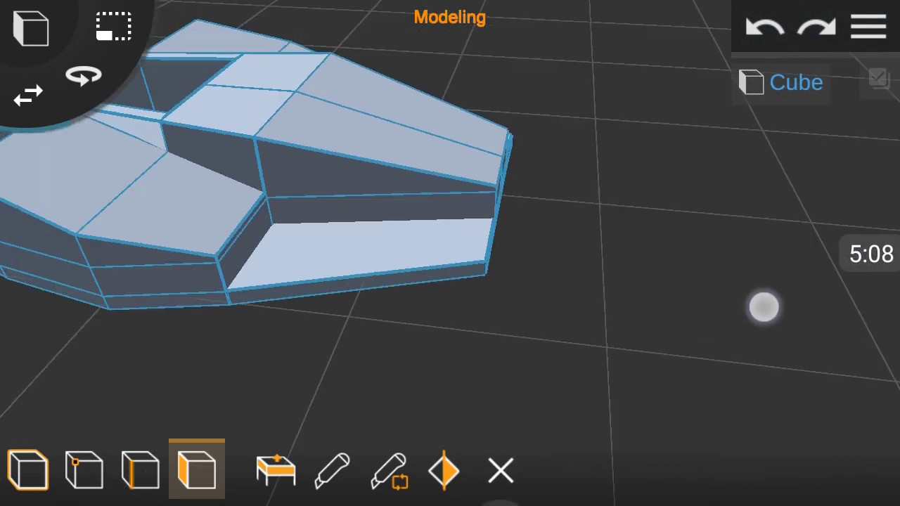
- Add a lengthwise loop cut along the side floor platforms
{"action": "left_click", "coordinate": [388, 470]}
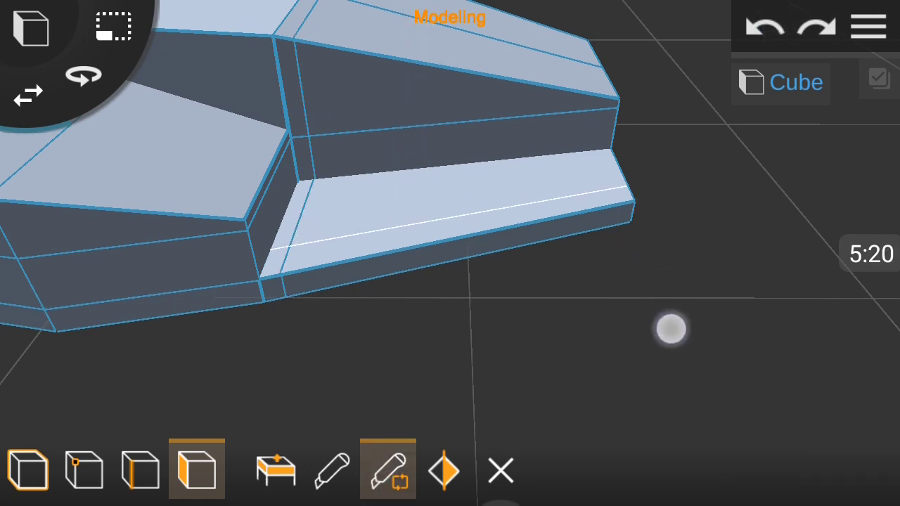
{"action": "scroll", "coordinate": [450, 211], "scroll_direction": "up", "scroll_amount": 3}
{"action": "left_click_drag", "start_coordinate": [548, 168], "coordinate": [581, 183]}
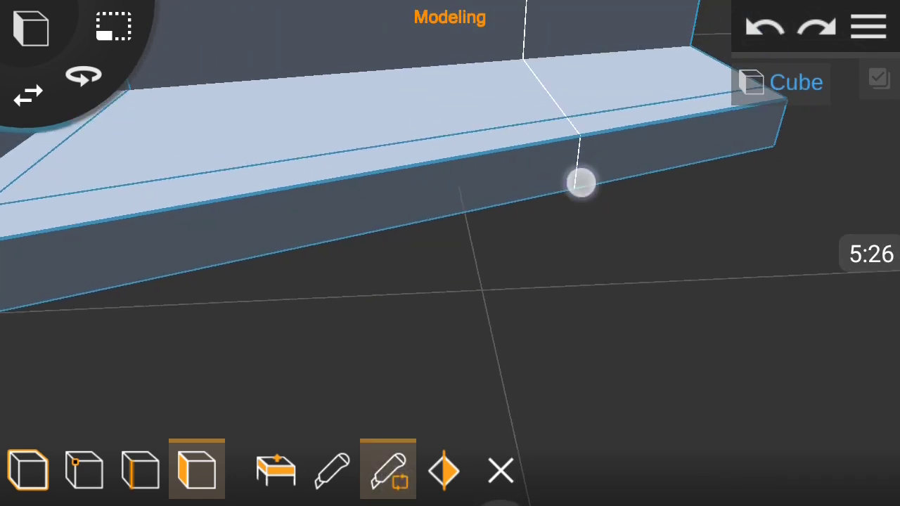
{"action": "scroll", "coordinate": [450, 253], "scroll_direction": "down", "scroll_amount": 3}
{"action": "mouse_move", "coordinate": [651, 338]}
{"action": "left_mouse_down"}
{"action": "mouse_move", "coordinate": [614, 326]}
{"action": "mouse_move", "coordinate": [177, 285]}
{"action": "left_mouse_up"}
{"action": "left_click", "coordinate": [389, 471]}
{"action": "left_click_drag", "start_coordinate": [661, 365], "coordinate": [708, 371]}
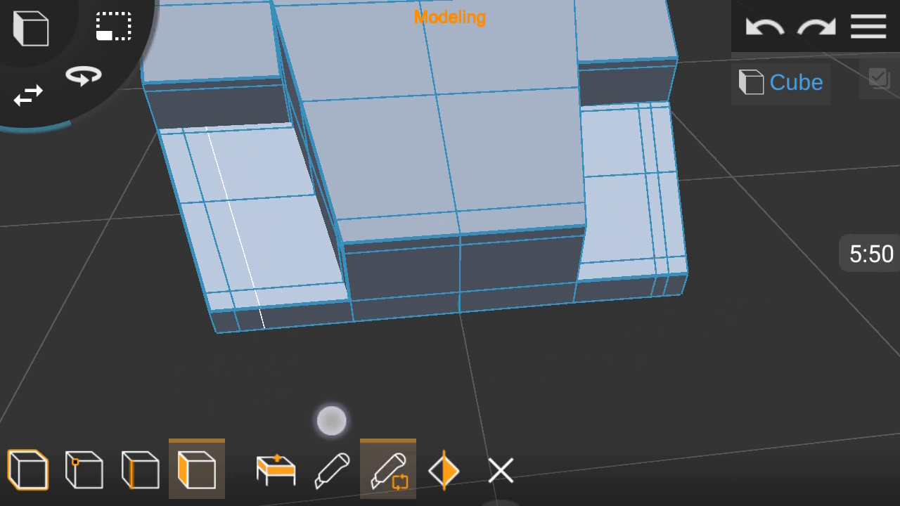
{"action": "left_click_drag", "start_coordinate": [745, 260], "coordinate": [696, 261]}
- Pull the selected rear floor edges upward into two angled fin plates
{"action": "left_click", "coordinate": [276, 471]}
{"action": "mouse_move", "coordinate": [490, 64]}
{"action": "left_mouse_down"}
{"action": "mouse_move", "coordinate": [605, 341]}
{"action": "mouse_move", "coordinate": [713, 325]}
{"action": "mouse_move", "coordinate": [642, 341]}
{"action": "mouse_move", "coordinate": [690, 370]}
{"action": "mouse_move", "coordinate": [633, 283]}
{"action": "mouse_move", "coordinate": [804, 434]}
{"action": "mouse_move", "coordinate": [678, 280]}
{"action": "left_mouse_up"}
{"action": "left_click", "coordinate": [276, 471]}
{"action": "mouse_move", "coordinate": [534, 95]}
{"action": "left_mouse_down"}
{"action": "mouse_move", "coordinate": [563, 128]}
{"action": "mouse_move", "coordinate": [541, 85]}
{"action": "left_mouse_up"}
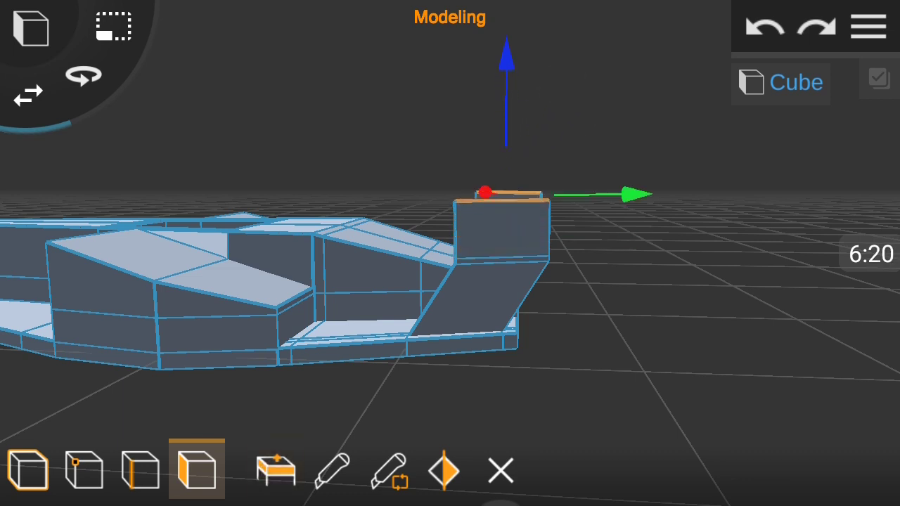
- Stand the fins upright and extrude their top edges upward and rearward
{"action": "left_click_drag", "start_coordinate": [652, 215], "coordinate": [621, 232]}
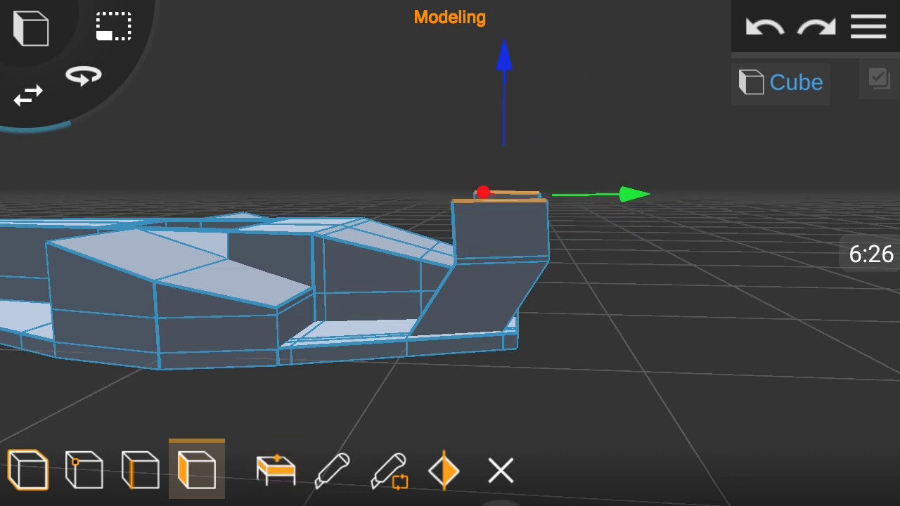
{"action": "left_click", "coordinate": [275, 471]}
{"action": "left_click_drag", "start_coordinate": [536, 94], "coordinate": [536, 82]}
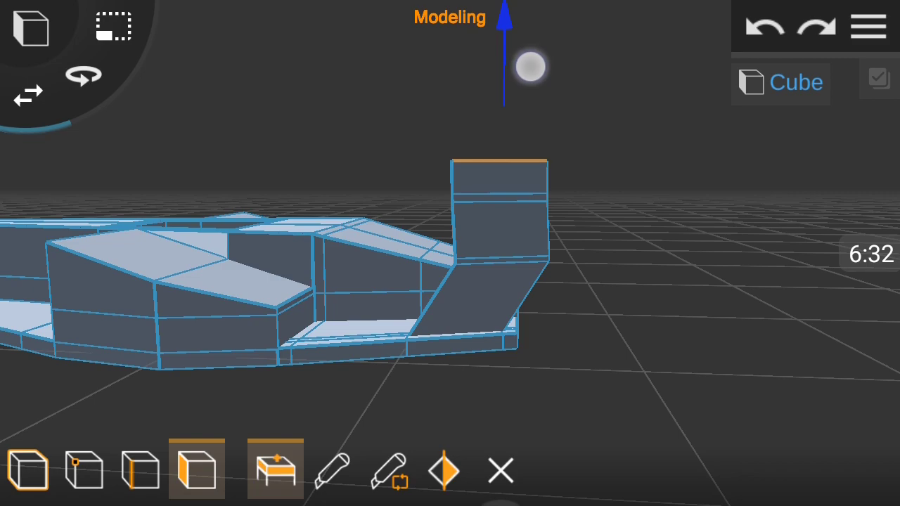
{"action": "mouse_move", "coordinate": [535, 337]}
{"action": "left_mouse_down"}
{"action": "mouse_move", "coordinate": [655, 207]}
{"action": "mouse_move", "coordinate": [668, 336]}
{"action": "mouse_move", "coordinate": [648, 199]}
{"action": "mouse_move", "coordinate": [774, 342]}
{"action": "mouse_move", "coordinate": [587, 337]}
{"action": "left_mouse_up"}
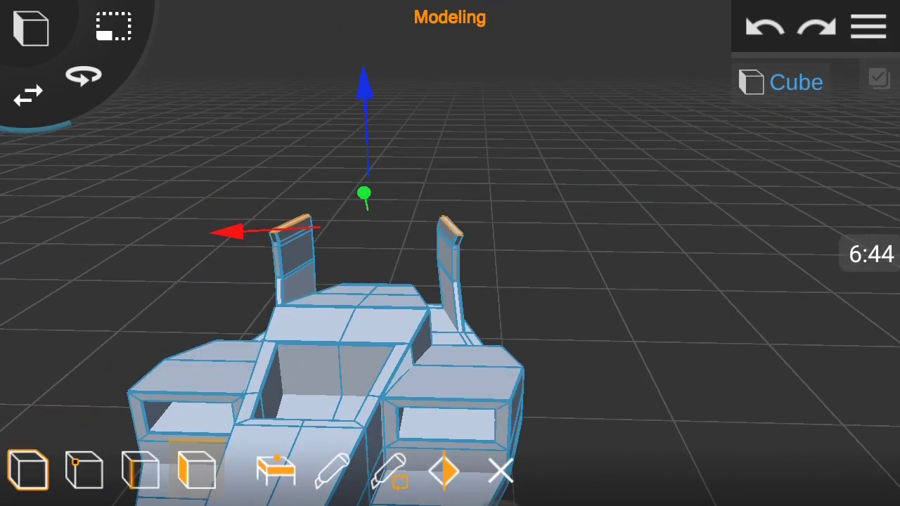
{"action": "left_click_drag", "start_coordinate": [632, 232], "coordinate": [707, 225]}
{"action": "scroll", "coordinate": [450, 253], "scroll_direction": "up", "scroll_amount": 5}
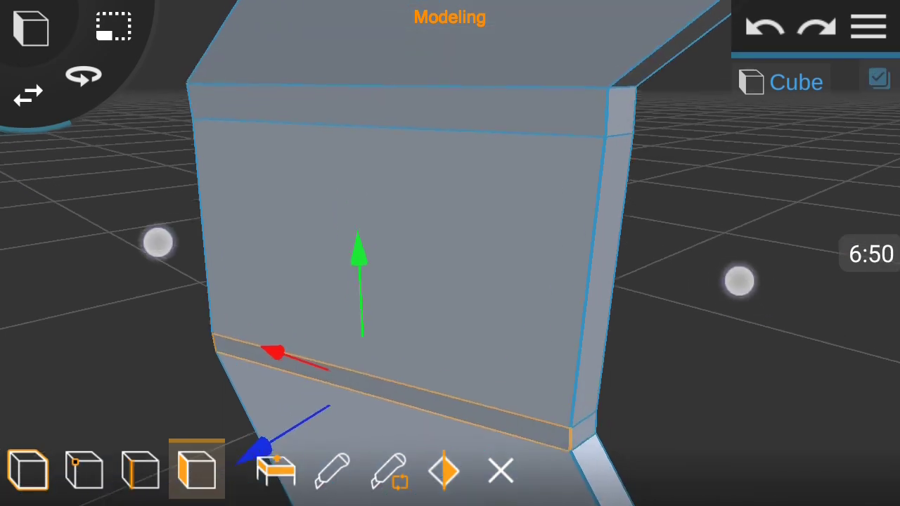
{"action": "scroll", "coordinate": [450, 253], "scroll_direction": "down", "scroll_amount": 3}
{"action": "left_click_drag", "start_coordinate": [605, 209], "coordinate": [661, 380]}
{"action": "scroll", "coordinate": [450, 253], "scroll_direction": "up", "scroll_amount": 3}
{"action": "mouse_move", "coordinate": [731, 289]}
{"action": "left_mouse_down"}
{"action": "mouse_move", "coordinate": [707, 390]}
{"action": "mouse_move", "coordinate": [787, 415]}
{"action": "left_mouse_up"}
{"action": "scroll", "coordinate": [450, 253], "scroll_direction": "down", "scroll_amount": 3}
- Extrude the fins' inner edges into horizontal plates spanning between the endplates
{"action": "left_click", "coordinate": [276, 472]}
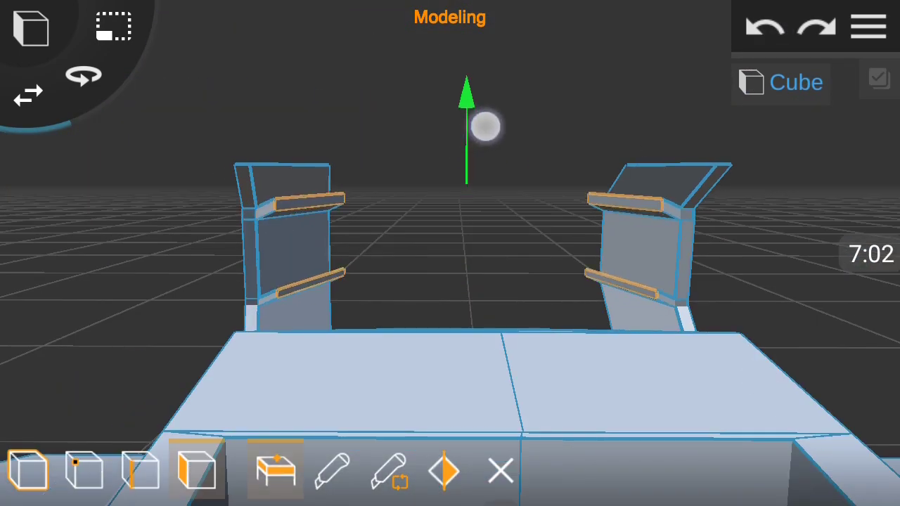
{"action": "scroll", "coordinate": [450, 253], "scroll_direction": "up", "scroll_amount": 3}
{"action": "mouse_move", "coordinate": [725, 302]}
{"action": "left_mouse_down"}
{"action": "mouse_move", "coordinate": [695, 337]}
{"action": "mouse_move", "coordinate": [348, 244]}
{"action": "mouse_move", "coordinate": [428, 291]}
{"action": "left_mouse_up"}
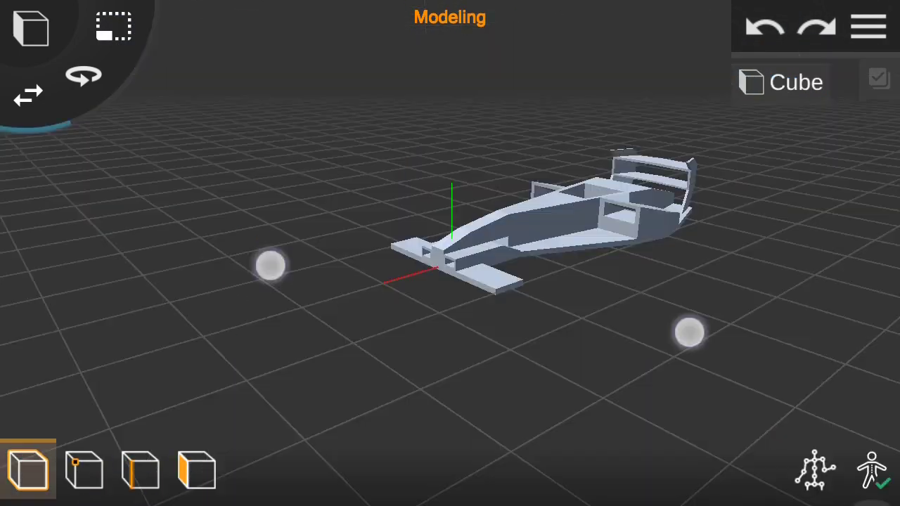
{"action": "scroll", "coordinate": [450, 282], "scroll_direction": "up", "scroll_amount": 3}
{"action": "scroll", "coordinate": [450, 282], "scroll_direction": "up", "scroll_amount": 2}
{"action": "scroll", "coordinate": [450, 316], "scroll_direction": "up", "scroll_amount": 3}
{"action": "mouse_move", "coordinate": [736, 302]}
{"action": "left_mouse_down"}
{"action": "mouse_move", "coordinate": [831, 297]}
{"action": "mouse_move", "coordinate": [720, 376]}
{"action": "mouse_move", "coordinate": [526, 339]}
{"action": "left_mouse_up"}
{"action": "left_click", "coordinate": [197, 470]}
{"action": "left_click", "coordinate": [84, 469]}
{"action": "scroll", "coordinate": [440, 348], "scroll_direction": "up", "scroll_amount": 2}
- Push the rear engine-cover face and vertices outward so it tapers toward the rear wing
{"action": "scroll", "coordinate": [439, 348], "scroll_direction": "up", "scroll_amount": 3}
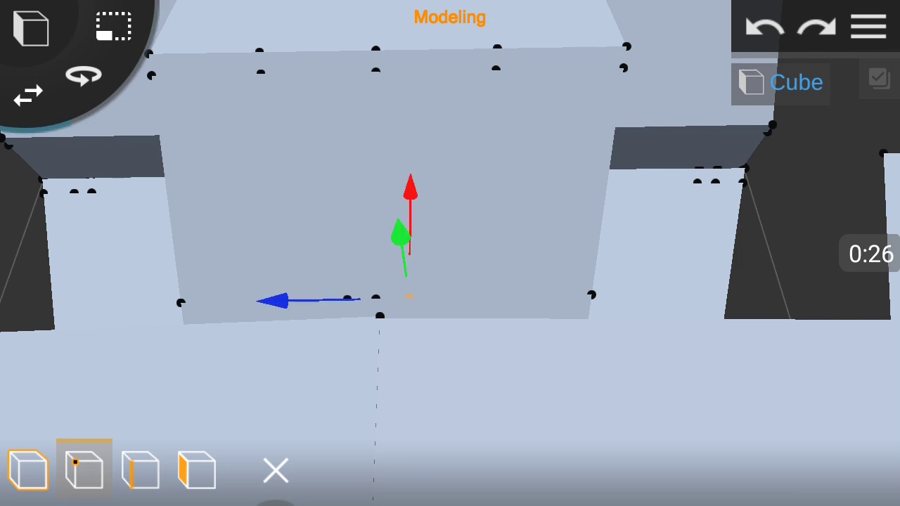
{"action": "left_click_drag", "start_coordinate": [275, 301], "coordinate": [310, 277]}
{"action": "scroll", "coordinate": [306, 330], "scroll_direction": "down", "scroll_amount": 3}
{"action": "left_click", "coordinate": [197, 470]}
{"action": "left_click_drag", "start_coordinate": [674, 351], "coordinate": [847, 376]}
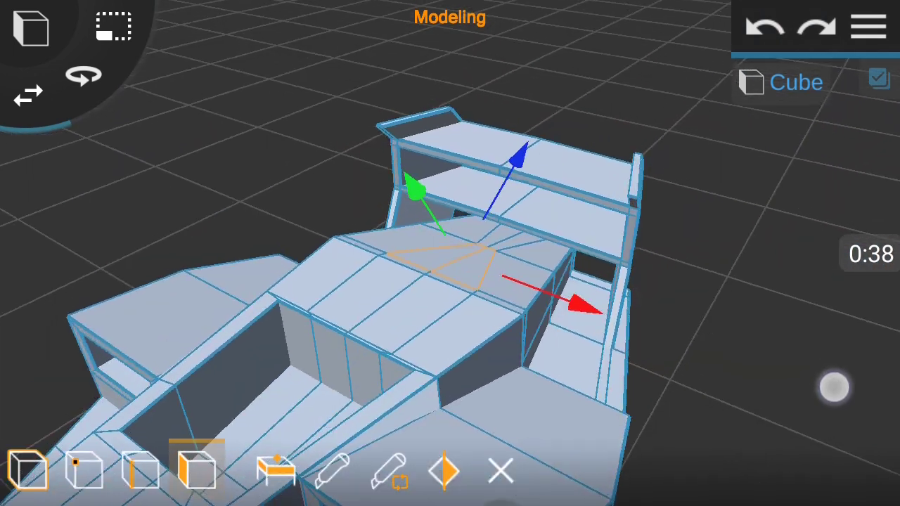
{"action": "left_click_drag", "start_coordinate": [820, 272], "coordinate": [834, 386]}
{"action": "left_click_drag", "start_coordinate": [710, 331], "coordinate": [636, 318]}
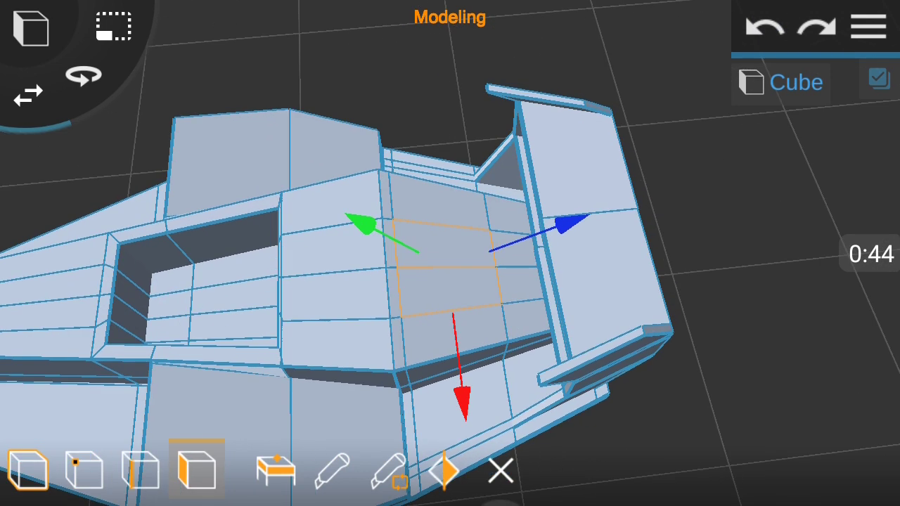
{"action": "left_click", "coordinate": [765, 27]}
{"action": "scroll", "coordinate": [439, 317], "scroll_direction": "up", "scroll_amount": 5}
{"action": "left_click", "coordinate": [84, 469]}
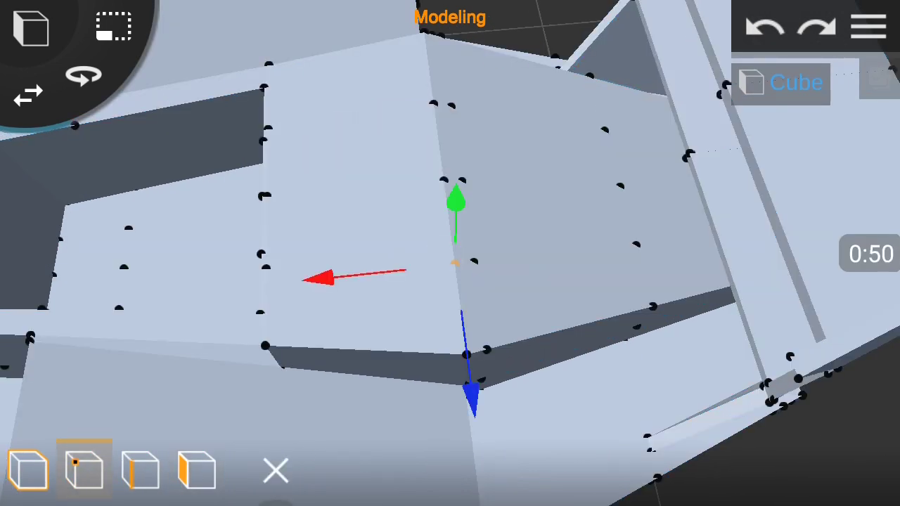
{"action": "left_click_drag", "start_coordinate": [563, 296], "coordinate": [511, 271]}
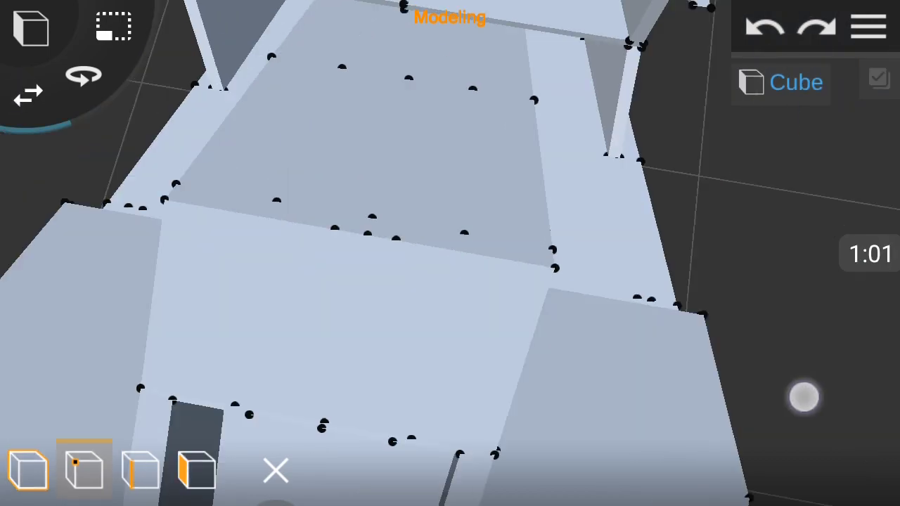
- Extrude the cockpit face upward into a raised airbox block
{"action": "left_click", "coordinate": [197, 469]}
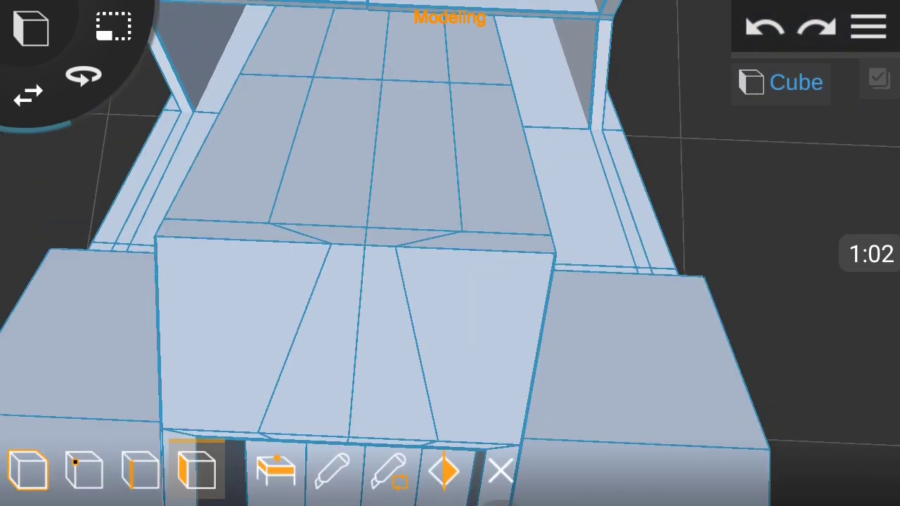
{"action": "mouse_move", "coordinate": [265, 221]}
{"action": "left_mouse_down"}
{"action": "mouse_move", "coordinate": [617, 205]}
{"action": "mouse_move", "coordinate": [703, 376]}
{"action": "mouse_move", "coordinate": [801, 262]}
{"action": "left_mouse_up"}
{"action": "left_click_drag", "start_coordinate": [342, 169], "coordinate": [667, 297]}
{"action": "left_click", "coordinate": [276, 470]}
{"action": "left_click", "coordinate": [765, 29]}
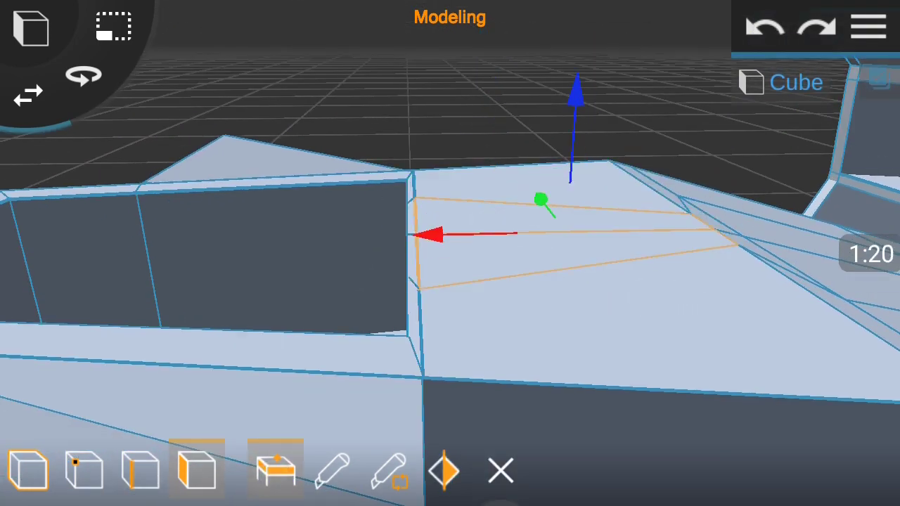
{"action": "scroll", "coordinate": [442, 281], "scroll_direction": "down", "scroll_amount": 3}
{"action": "scroll", "coordinate": [473, 328], "scroll_direction": "down", "scroll_amount": 3}
- Cut a loop down the middle of the raised block
{"action": "mouse_move", "coordinate": [663, 312]}
{"action": "left_mouse_down"}
{"action": "mouse_move", "coordinate": [548, 331]}
{"action": "mouse_move", "coordinate": [505, 120]}
{"action": "left_mouse_up"}
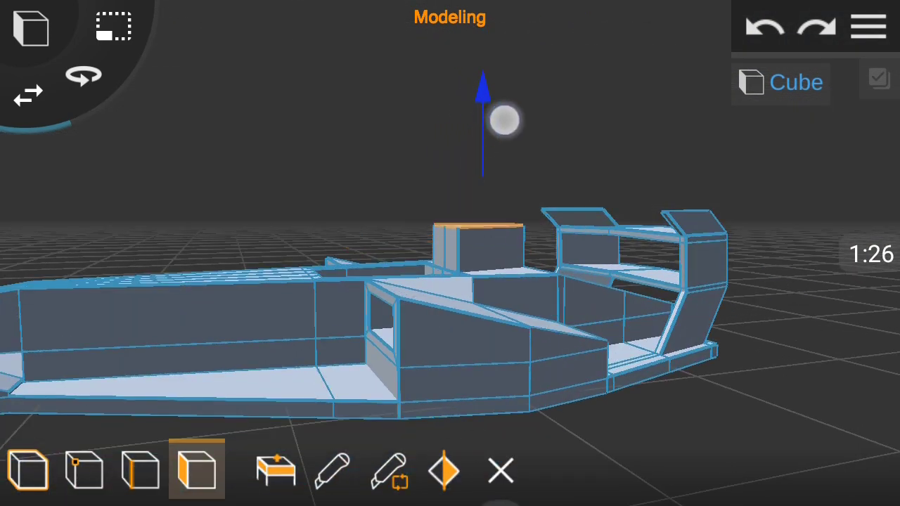
{"action": "scroll", "coordinate": [431, 307], "scroll_direction": "up", "scroll_amount": 3}
{"action": "scroll", "coordinate": [431, 307], "scroll_direction": "up", "scroll_amount": 3}
{"action": "left_click", "coordinate": [389, 469]}
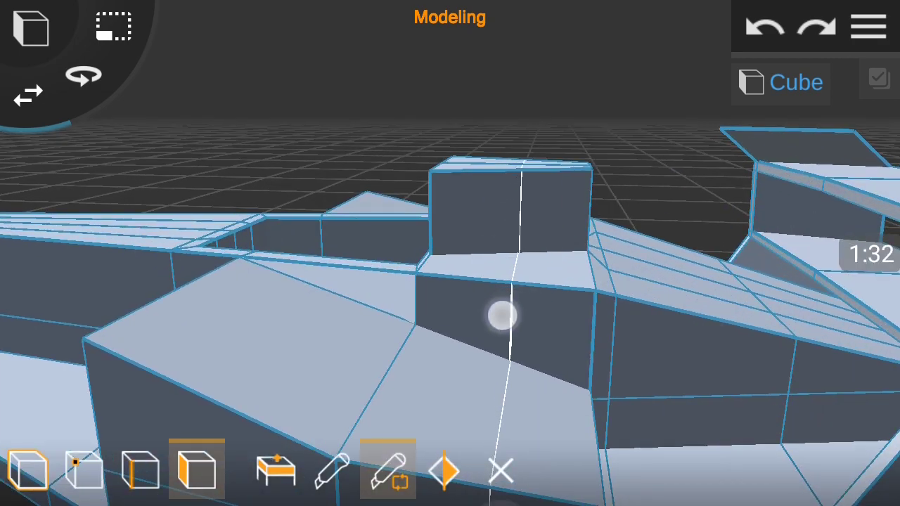
{"action": "left_click_drag", "start_coordinate": [559, 379], "coordinate": [428, 363]}
{"action": "left_click", "coordinate": [139, 469]}
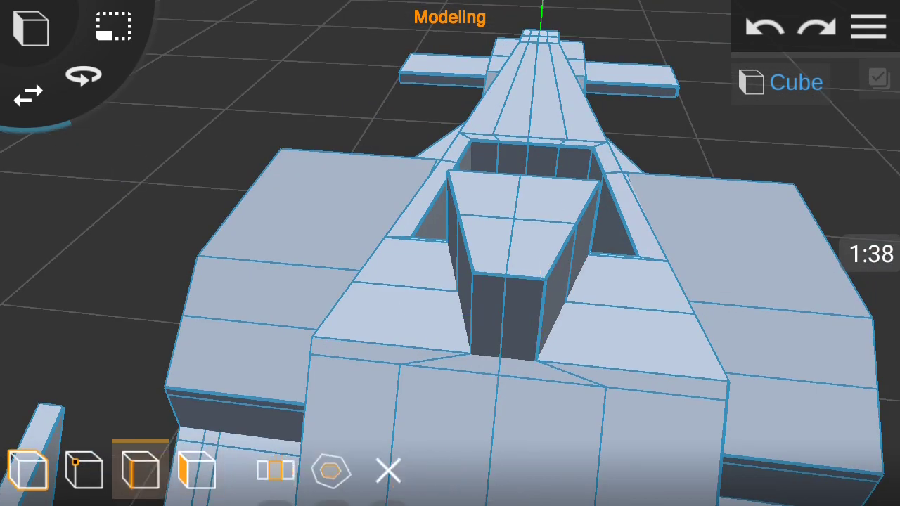
- Adjust the airbox block's bottom and side edges so it reaches forward over the cockpit
{"action": "left_click_drag", "start_coordinate": [716, 307], "coordinate": [681, 345]}
{"action": "scroll", "coordinate": [417, 314], "scroll_direction": "up", "scroll_amount": 5}
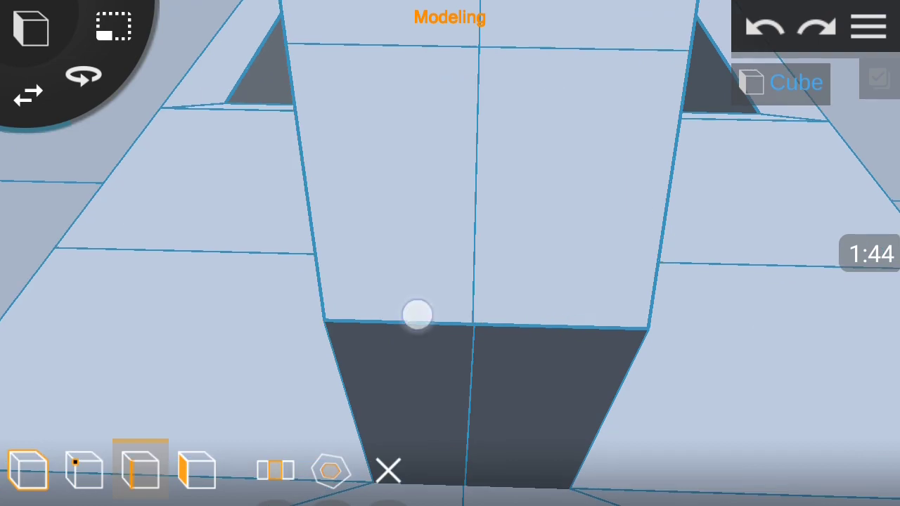
{"action": "scroll", "coordinate": [450, 282], "scroll_direction": "down", "scroll_amount": 5}
{"action": "left_click_drag", "start_coordinate": [693, 206], "coordinate": [527, 179]}
{"action": "left_click", "coordinate": [581, 328]}
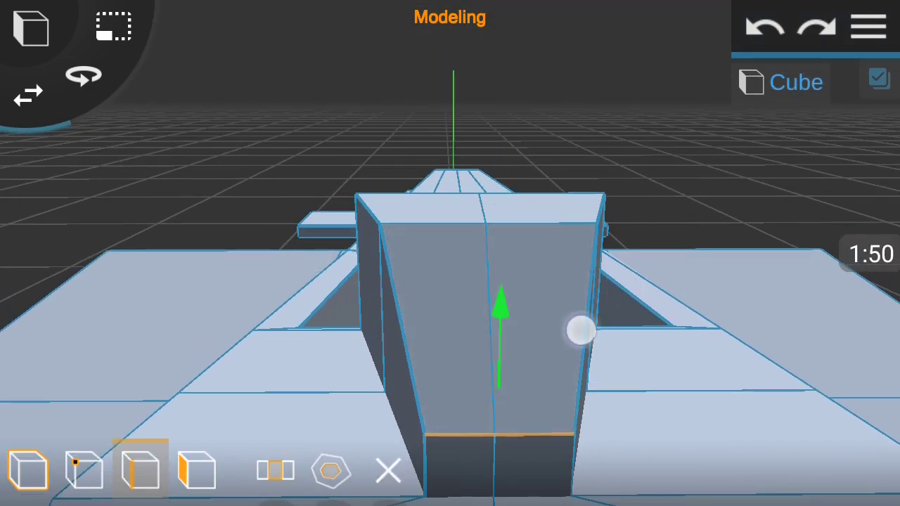
{"action": "scroll", "coordinate": [480, 305], "scroll_direction": "down", "scroll_amount": 3}
{"action": "left_click_drag", "start_coordinate": [625, 321], "coordinate": [432, 162]}
{"action": "scroll", "coordinate": [450, 281], "scroll_direction": "up", "scroll_amount": 3}
{"action": "left_click", "coordinate": [345, 331]}
{"action": "scroll", "coordinate": [450, 331], "scroll_direction": "up", "scroll_amount": 3}
{"action": "scroll", "coordinate": [446, 331], "scroll_direction": "down", "scroll_amount": 3}
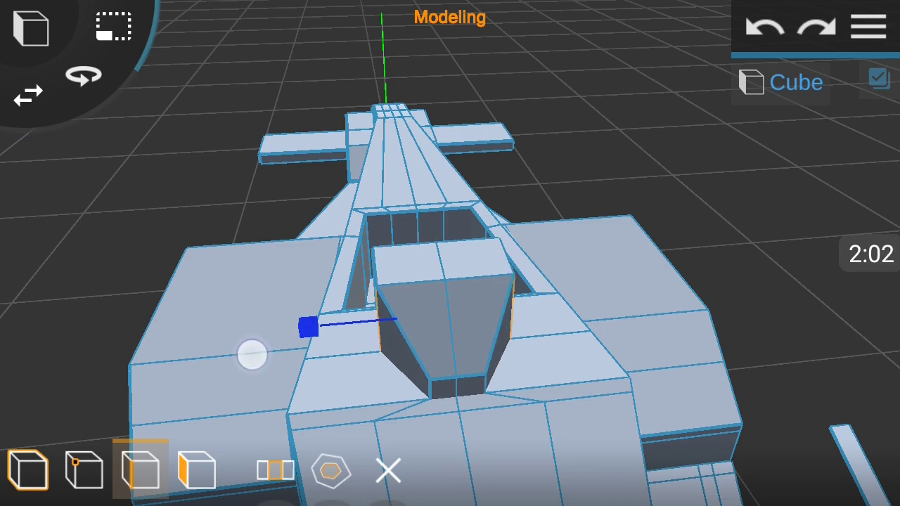
{"action": "left_click_drag", "start_coordinate": [252, 354], "coordinate": [881, 347]}
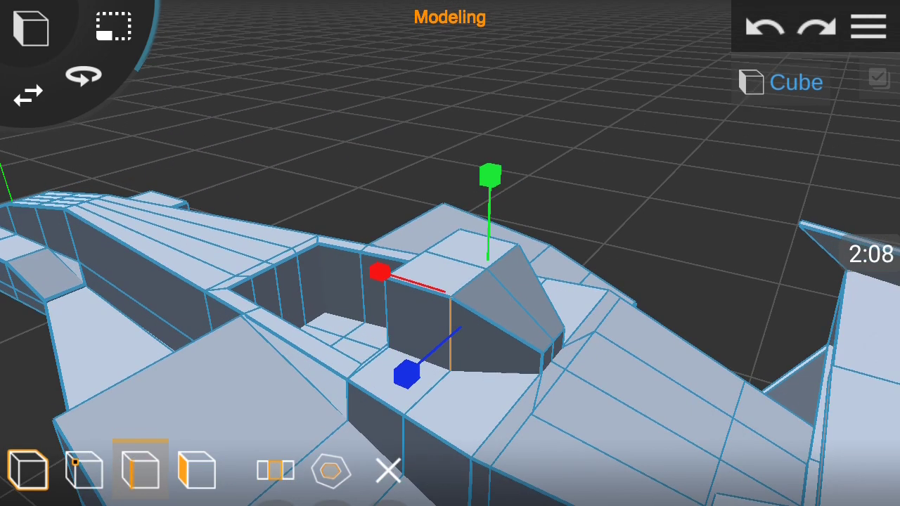
{"action": "left_click_drag", "start_coordinate": [562, 317], "coordinate": [351, 303]}
{"action": "left_click_drag", "start_coordinate": [493, 317], "coordinate": [352, 317]}
- Shape a side face of the airbox to slope rearward, then return to object mode
{"action": "left_click", "coordinate": [197, 470]}
{"action": "left_click", "coordinate": [492, 297]}
{"action": "mouse_move", "coordinate": [773, 309]}
{"action": "left_mouse_down"}
{"action": "mouse_move", "coordinate": [638, 307]}
{"action": "mouse_move", "coordinate": [287, 336]}
{"action": "left_mouse_up"}
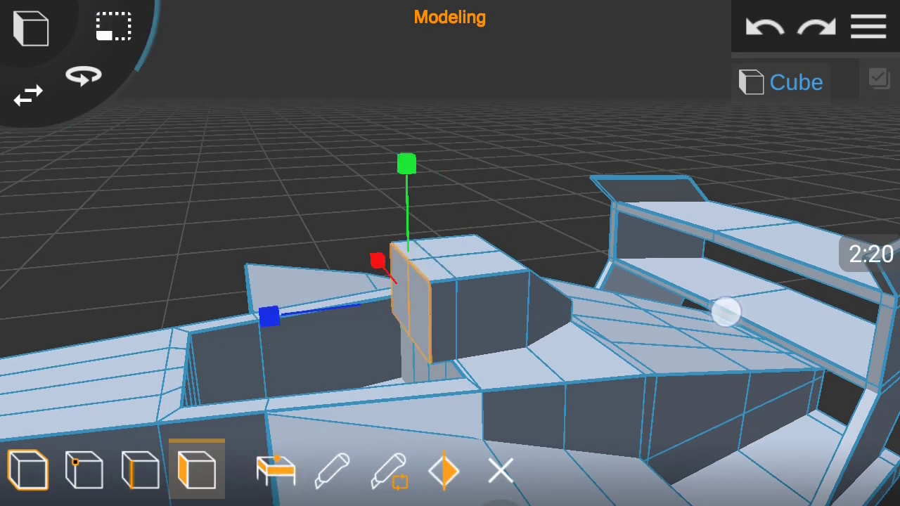
{"action": "left_click_drag", "start_coordinate": [653, 327], "coordinate": [417, 203]}
{"action": "scroll", "coordinate": [403, 225], "scroll_direction": "up", "scroll_amount": 3}
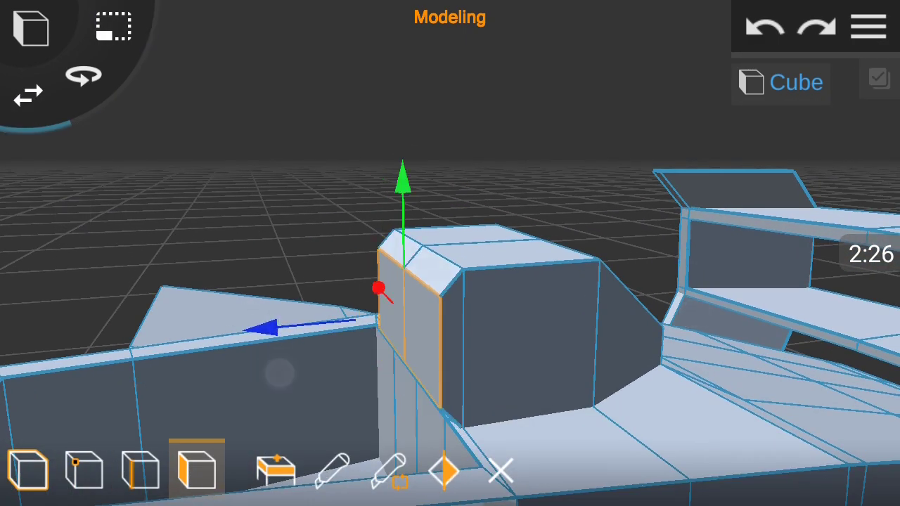
{"action": "left_click_drag", "start_coordinate": [279, 372], "coordinate": [878, 316]}
{"action": "mouse_move", "coordinate": [28, 96]}
{"action": "left_mouse_down"}
{"action": "mouse_move", "coordinate": [687, 331]}
{"action": "mouse_move", "coordinate": [220, 372]}
{"action": "left_mouse_up"}
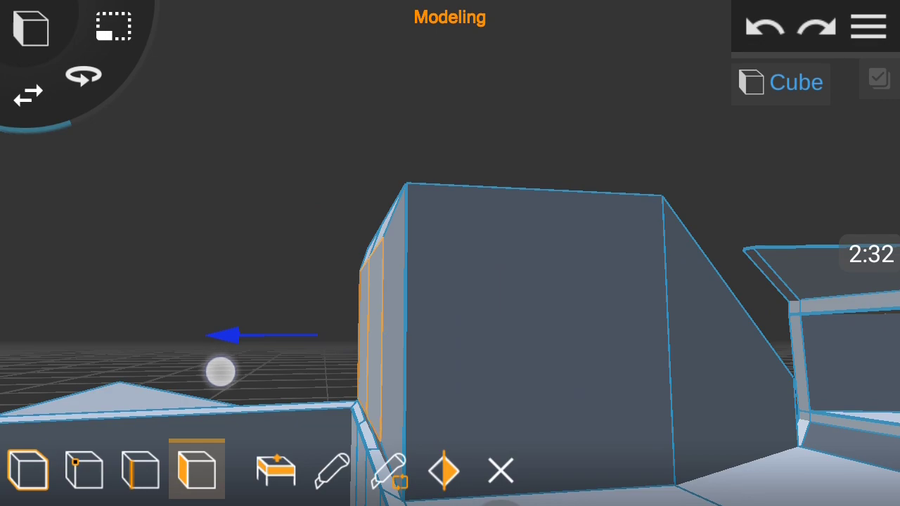
{"action": "mouse_move", "coordinate": [336, 423]}
{"action": "left_mouse_down"}
{"action": "mouse_move", "coordinate": [735, 286]}
{"action": "mouse_move", "coordinate": [806, 276]}
{"action": "mouse_move", "coordinate": [522, 417]}
{"action": "left_mouse_up"}
{"action": "scroll", "coordinate": [435, 292], "scroll_direction": "down", "scroll_amount": 3}
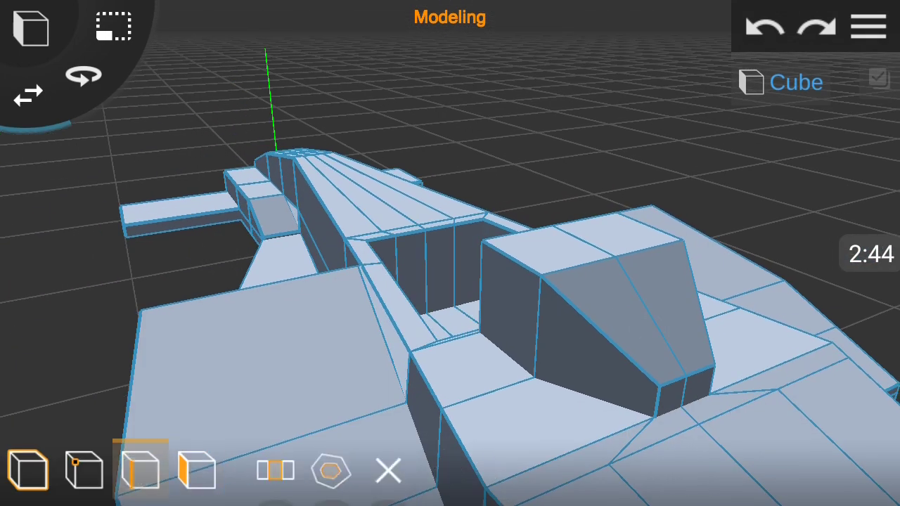
{"action": "mouse_move", "coordinate": [630, 242]}
{"action": "left_mouse_down"}
{"action": "mouse_move", "coordinate": [763, 333]}
{"action": "mouse_move", "coordinate": [495, 191]}
{"action": "left_mouse_up"}
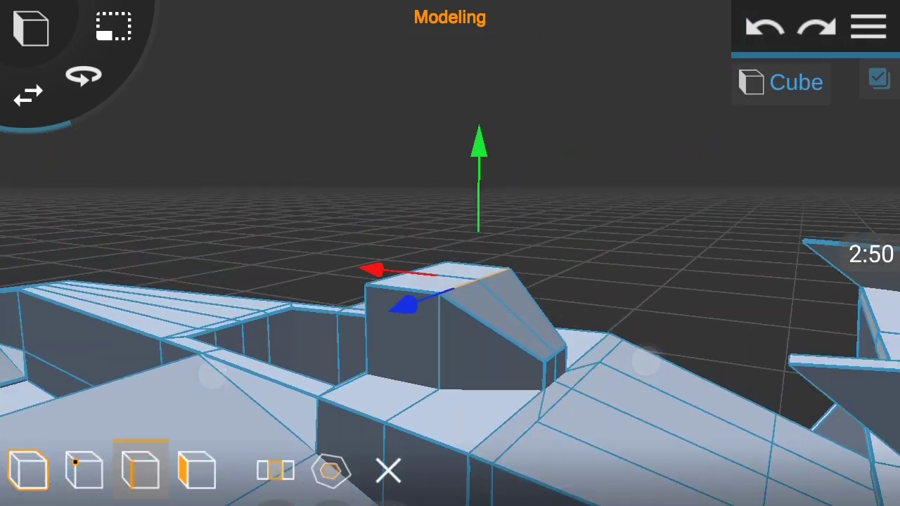
{"action": "left_click_drag", "start_coordinate": [422, 352], "coordinate": [625, 341]}
{"action": "left_click", "coordinate": [28, 470]}
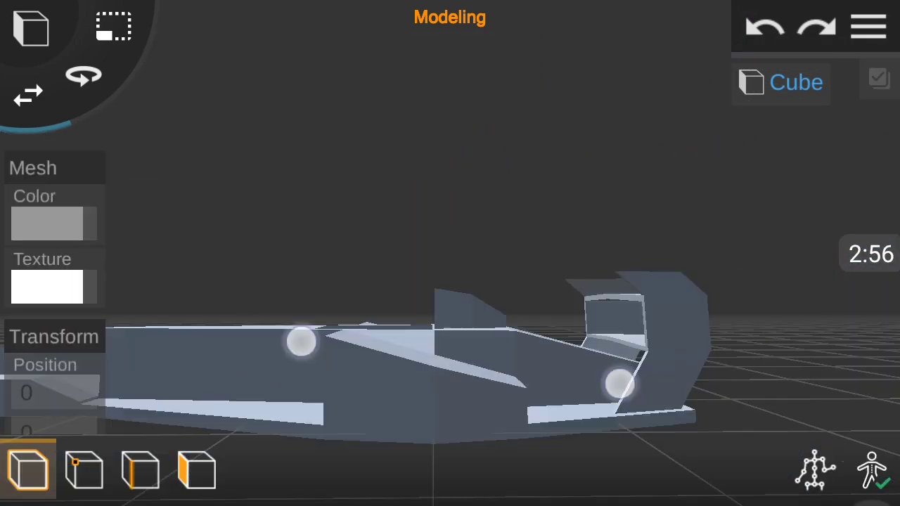
- In Face mode, select the front faces of the car's nose
{"action": "left_click_drag", "start_coordinate": [619, 382], "coordinate": [492, 352]}
{"action": "left_click", "coordinate": [868, 27]}
{"action": "left_click", "coordinate": [179, 305]}
{"action": "mouse_move", "coordinate": [178, 305]}
{"action": "left_mouse_down"}
{"action": "mouse_move", "coordinate": [752, 317]}
{"action": "mouse_move", "coordinate": [492, 351]}
{"action": "left_mouse_up"}
{"action": "left_click", "coordinate": [197, 470]}
{"action": "scroll", "coordinate": [426, 251], "scroll_direction": "up", "scroll_amount": 5}
{"action": "left_click_drag", "start_coordinate": [801, 255], "coordinate": [881, 85]}
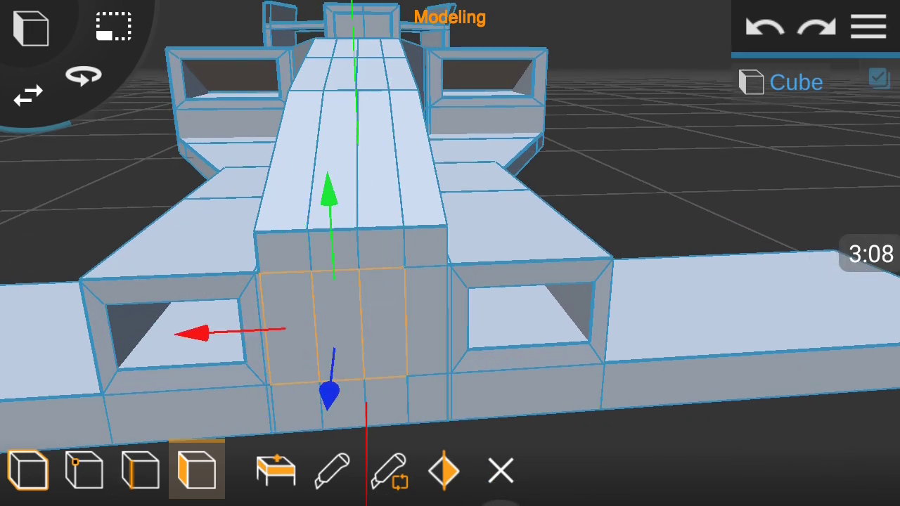
{"action": "left_click_drag", "start_coordinate": [633, 316], "coordinate": [492, 316]}
- Extrude the nose faces forward past the side pods and check the result
{"action": "mouse_move", "coordinate": [731, 303]}
{"action": "left_mouse_down"}
{"action": "mouse_move", "coordinate": [603, 334]}
{"action": "mouse_move", "coordinate": [543, 334]}
{"action": "left_mouse_up"}
{"action": "left_click", "coordinate": [276, 470]}
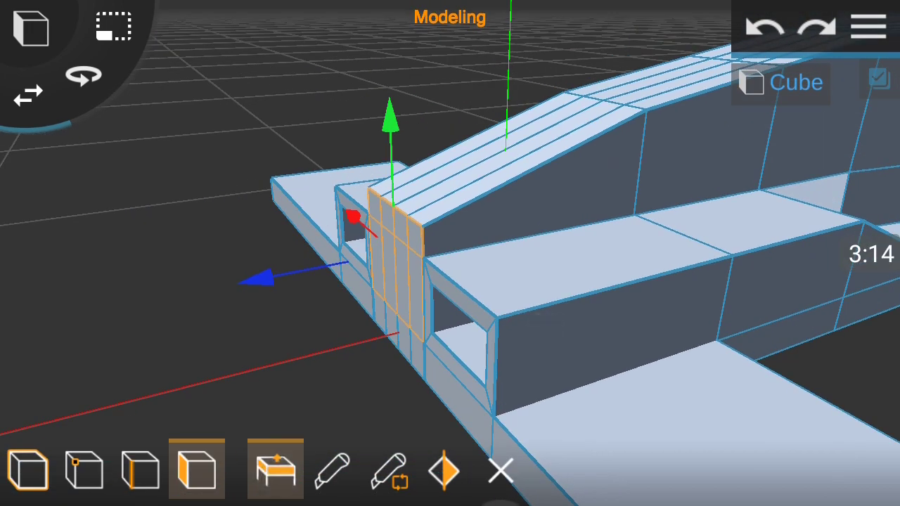
{"action": "left_click_drag", "start_coordinate": [235, 357], "coordinate": [227, 371]}
{"action": "left_click_drag", "start_coordinate": [318, 167], "coordinate": [457, 183]}
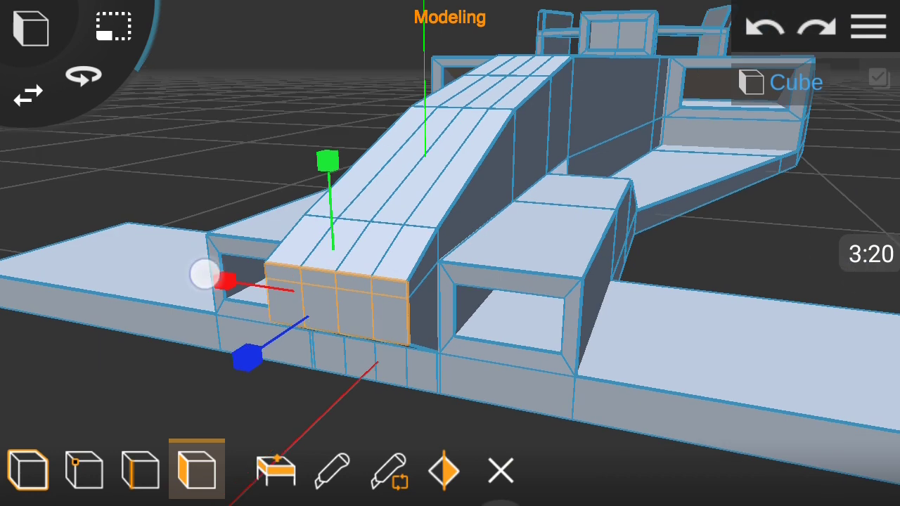
{"action": "left_click_drag", "start_coordinate": [247, 326], "coordinate": [140, 330]}
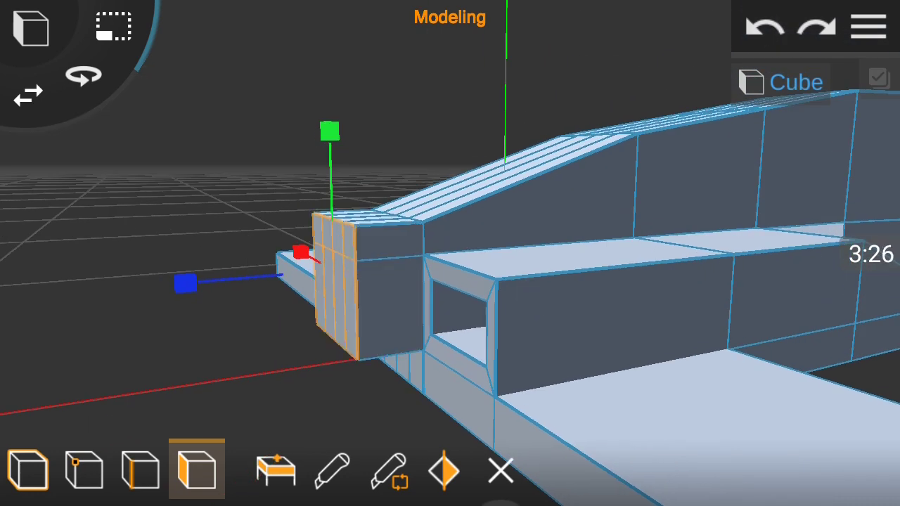
{"action": "left_click_drag", "start_coordinate": [112, 281], "coordinate": [201, 286]}
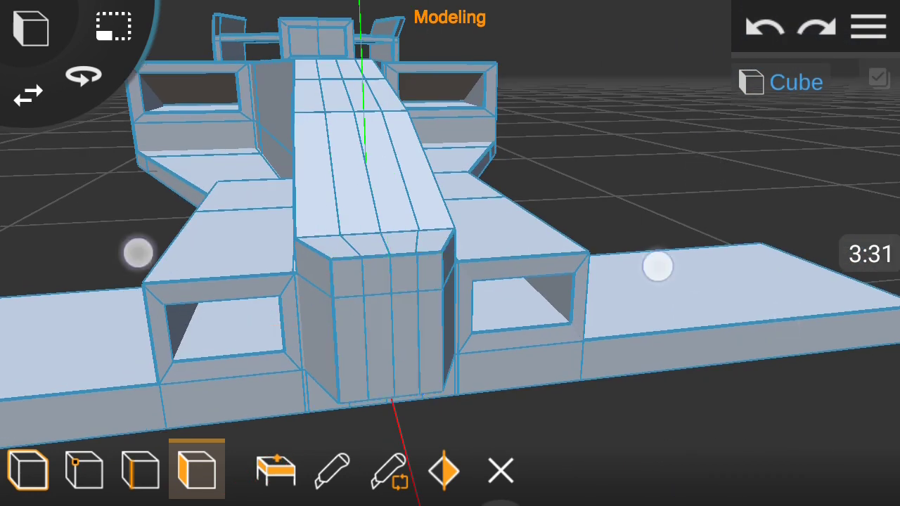
- Switch to Edge mode with a level close-up of the nose front
{"action": "left_click", "coordinate": [141, 470]}
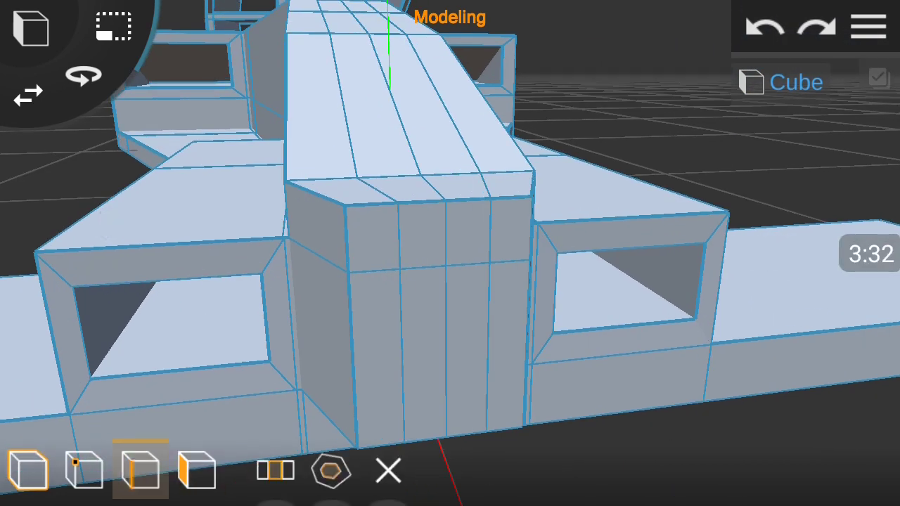
{"action": "left_click_drag", "start_coordinate": [669, 129], "coordinate": [651, 103]}
{"action": "mouse_move", "coordinate": [657, 265]}
{"action": "left_mouse_down"}
{"action": "mouse_move", "coordinate": [640, 268]}
{"action": "mouse_move", "coordinate": [663, 318]}
{"action": "left_mouse_up"}
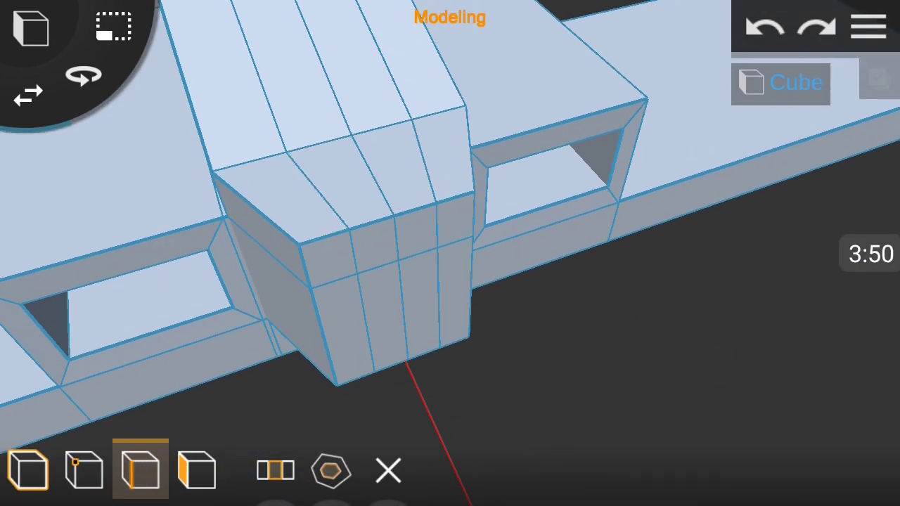
- Loop-cut a new edge loop around the car's nose
{"action": "mouse_move", "coordinate": [556, 210]}
{"action": "left_mouse_down"}
{"action": "mouse_move", "coordinate": [581, 215]}
{"action": "mouse_move", "coordinate": [583, 197]}
{"action": "left_mouse_up"}
{"action": "mouse_move", "coordinate": [444, 208]}
{"action": "left_mouse_down"}
{"action": "mouse_move", "coordinate": [870, 370]}
{"action": "mouse_move", "coordinate": [757, 368]}
{"action": "left_mouse_up"}
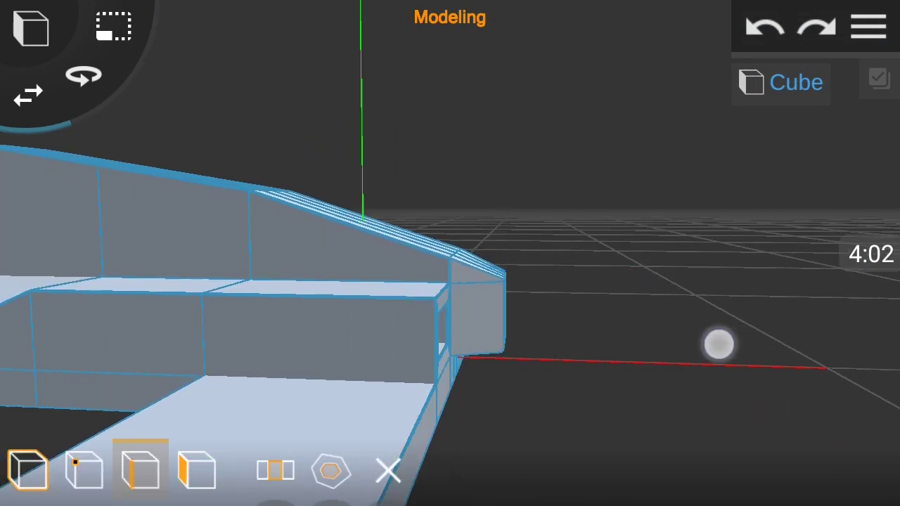
{"action": "left_click", "coordinate": [197, 470]}
{"action": "left_click", "coordinate": [388, 470]}
{"action": "left_click_drag", "start_coordinate": [689, 356], "coordinate": [581, 349]}
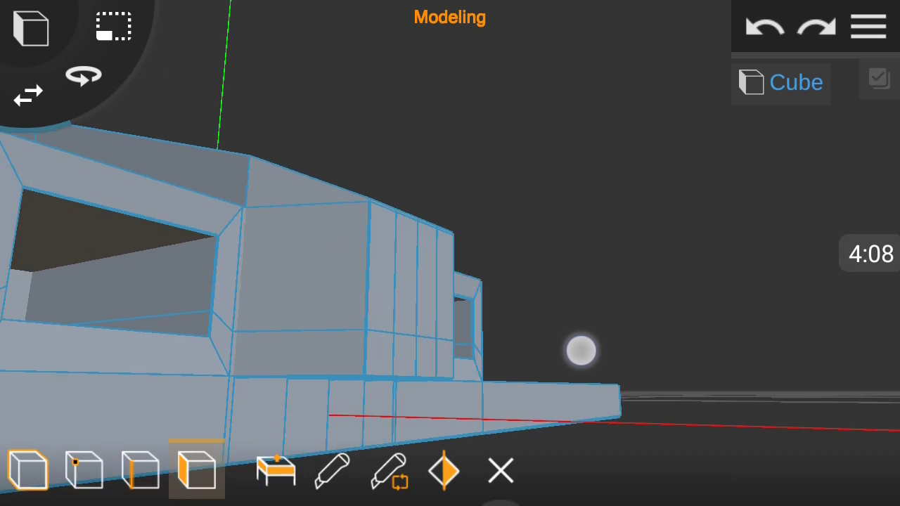
- Select the nose's lower front faces
{"action": "left_click", "coordinate": [140, 470]}
{"action": "left_click_drag", "start_coordinate": [535, 324], "coordinate": [648, 323]}
{"action": "scroll", "coordinate": [411, 295], "scroll_direction": "up", "scroll_amount": 3}
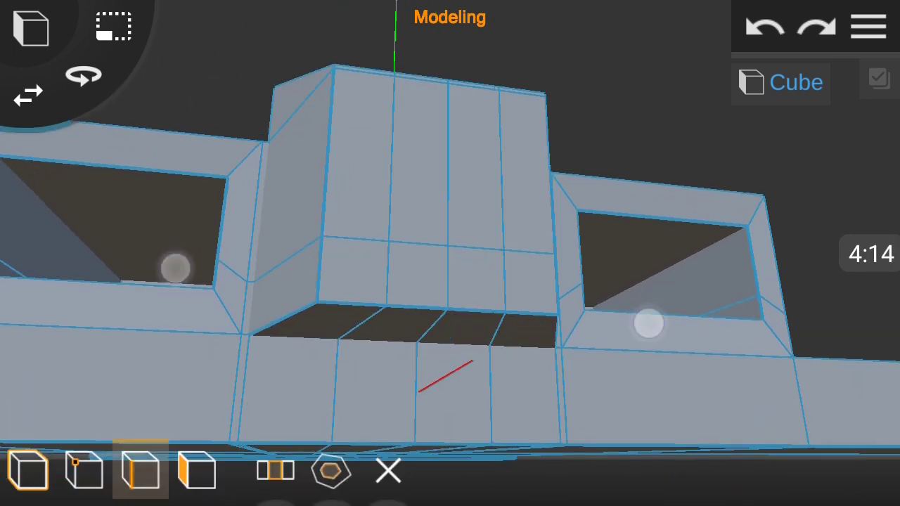
{"action": "scroll", "coordinate": [450, 281], "scroll_direction": "down", "scroll_amount": 3}
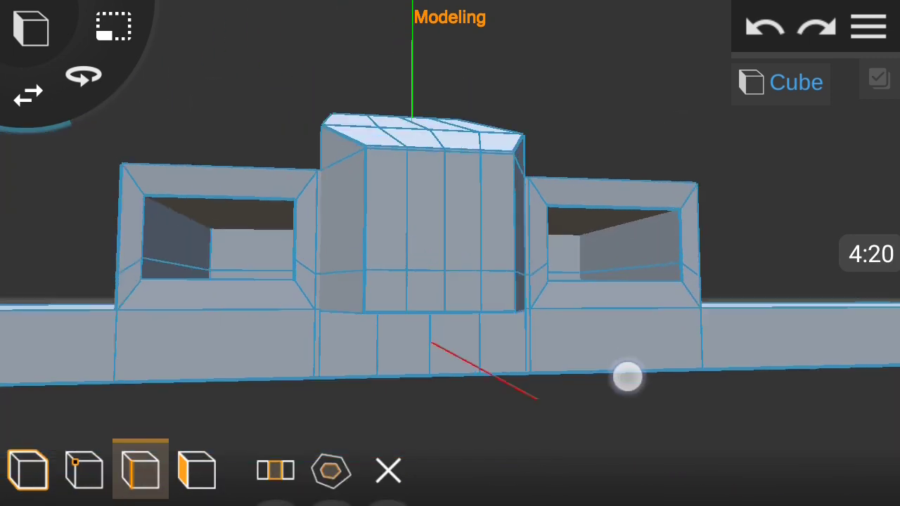
{"action": "left_click_drag", "start_coordinate": [626, 378], "coordinate": [763, 410]}
{"action": "scroll", "coordinate": [473, 351], "scroll_direction": "down", "scroll_amount": 3}
{"action": "left_click_drag", "start_coordinate": [637, 390], "coordinate": [715, 265]}
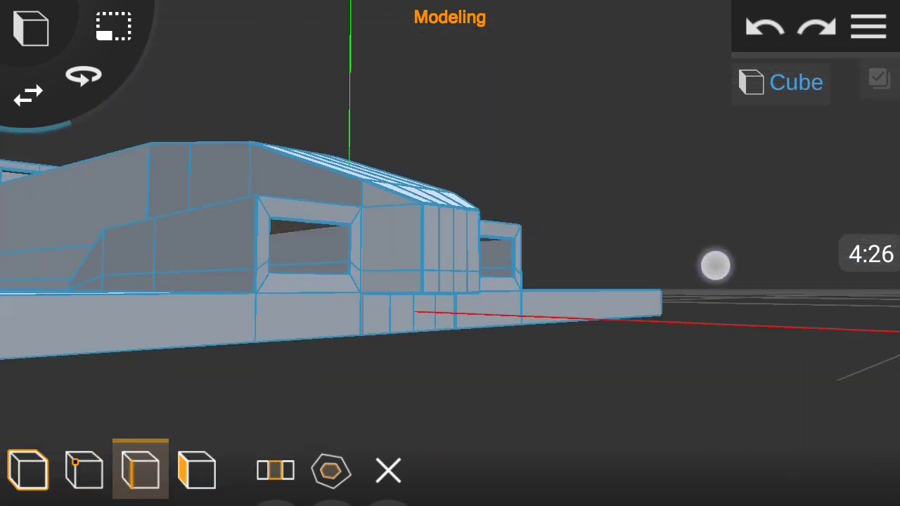
{"action": "left_click", "coordinate": [197, 470]}
{"action": "scroll", "coordinate": [440, 324], "scroll_direction": "up", "scroll_amount": 3}
{"action": "left_click", "coordinate": [373, 262]}
- Pull the nose tip's lower front vertices back, then return to Object mode
{"action": "left_click_drag", "start_coordinate": [422, 338], "coordinate": [860, 356]}
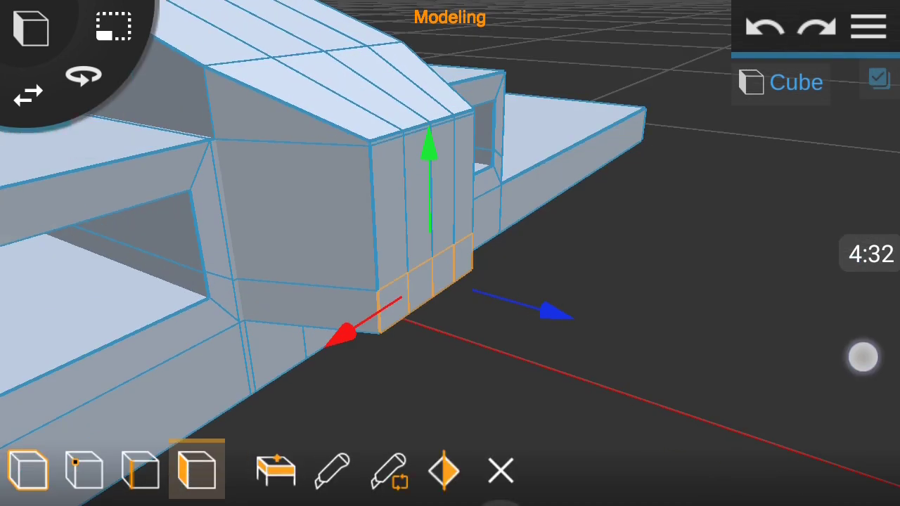
{"action": "left_click", "coordinate": [84, 470]}
{"action": "scroll", "coordinate": [427, 320], "scroll_direction": "up", "scroll_amount": 3}
{"action": "scroll", "coordinate": [427, 320], "scroll_direction": "down", "scroll_amount": 3}
{"action": "left_click_drag", "start_coordinate": [521, 338], "coordinate": [557, 346]}
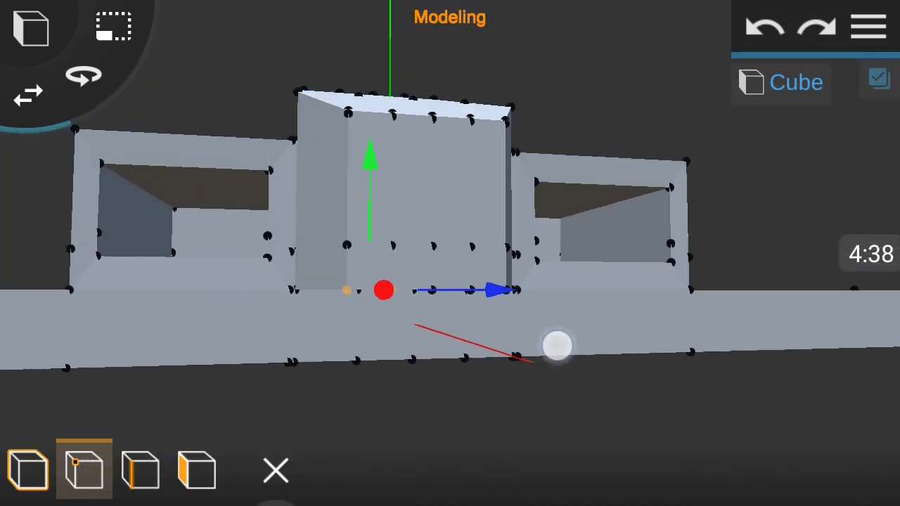
{"action": "left_click_drag", "start_coordinate": [557, 290], "coordinate": [879, 300]}
{"action": "left_click", "coordinate": [196, 470]}
{"action": "mouse_move", "coordinate": [542, 343]}
{"action": "left_mouse_down"}
{"action": "mouse_move", "coordinate": [763, 370]}
{"action": "mouse_move", "coordinate": [598, 342]}
{"action": "mouse_move", "coordinate": [647, 328]}
{"action": "left_mouse_up"}
{"action": "left_click", "coordinate": [29, 470]}
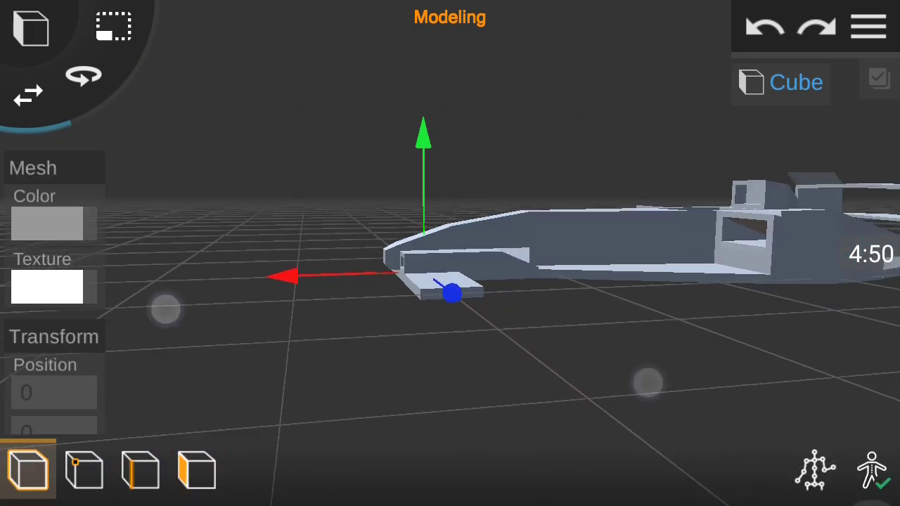
- Add an edge loop across the front wing
{"action": "scroll", "coordinate": [406, 346], "scroll_direction": "down", "scroll_amount": 3}
{"action": "left_click", "coordinate": [868, 26]}
{"action": "left_click_drag", "start_coordinate": [841, 374], "coordinate": [759, 301]}
{"action": "scroll", "coordinate": [446, 276], "scroll_direction": "down", "scroll_amount": 5}
{"action": "scroll", "coordinate": [419, 298], "scroll_direction": "down", "scroll_amount": 3}
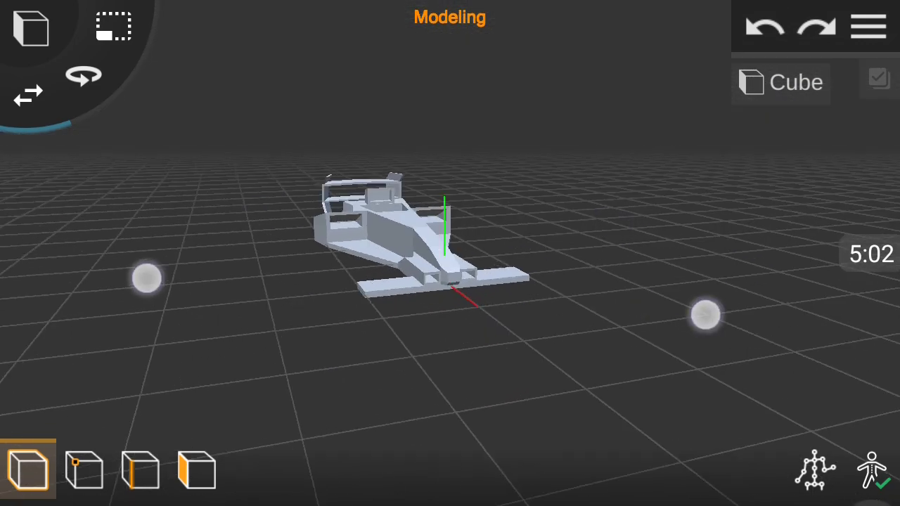
{"action": "left_click", "coordinate": [197, 470]}
{"action": "scroll", "coordinate": [450, 253], "scroll_direction": "up", "scroll_amount": 5}
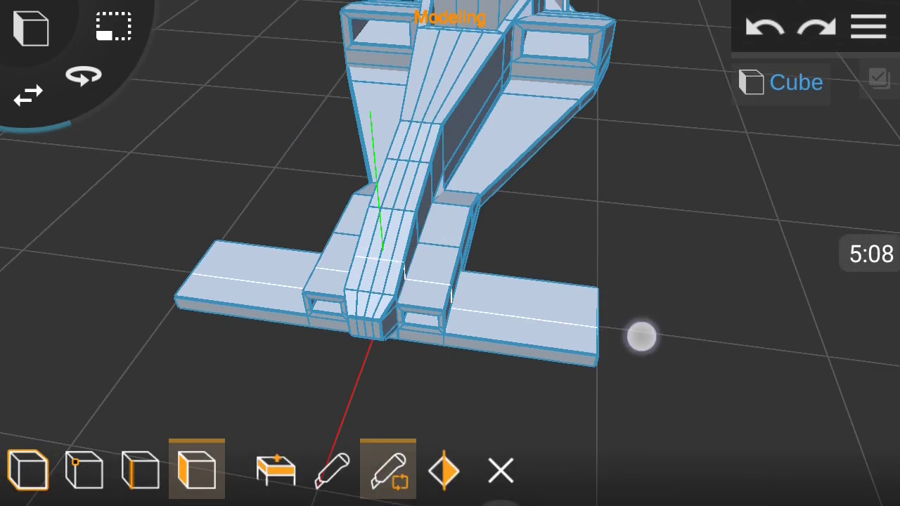
{"action": "mouse_move", "coordinate": [669, 313]}
{"action": "left_mouse_down"}
{"action": "mouse_move", "coordinate": [765, 211]}
{"action": "mouse_move", "coordinate": [735, 392]}
{"action": "left_mouse_up"}
{"action": "left_click", "coordinate": [388, 470]}
{"action": "left_click", "coordinate": [581, 330]}
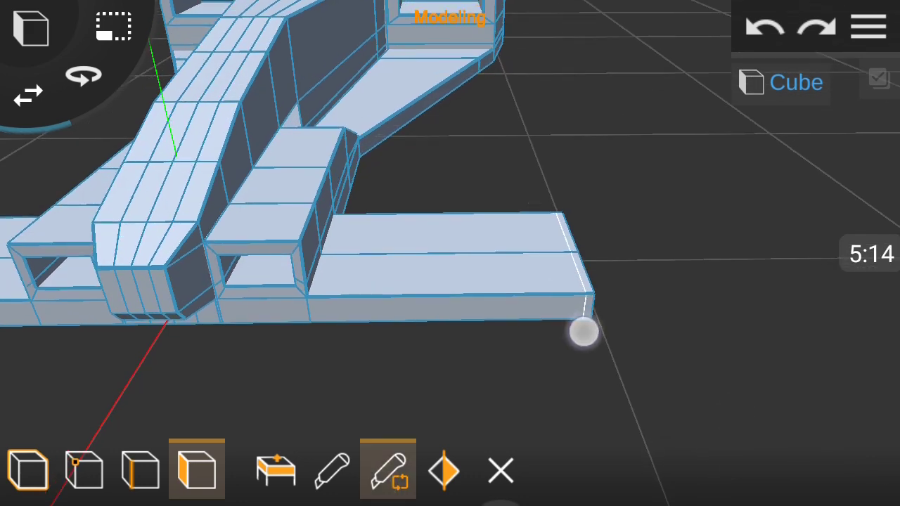
- Extrude both front wing end edges upward into endplates
{"action": "left_click_drag", "start_coordinate": [573, 388], "coordinate": [394, 393]}
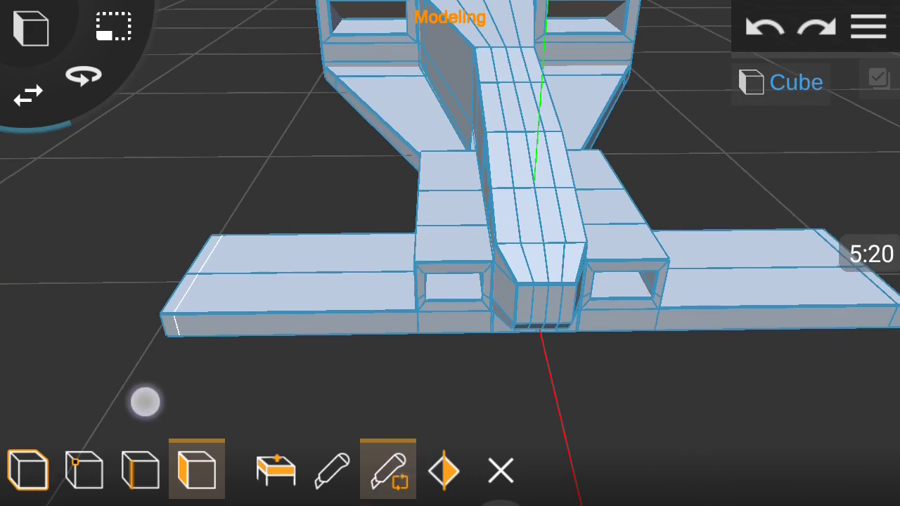
{"action": "left_click_drag", "start_coordinate": [145, 402], "coordinate": [776, 345]}
{"action": "left_click", "coordinate": [872, 83]}
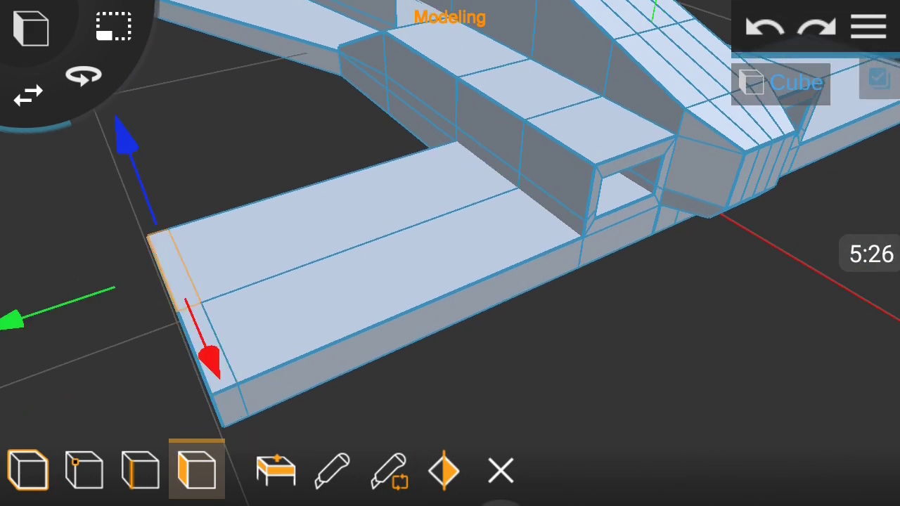
{"action": "scroll", "coordinate": [303, 331], "scroll_direction": "down", "scroll_amount": 3}
{"action": "scroll", "coordinate": [424, 296], "scroll_direction": "up", "scroll_amount": 5}
{"action": "left_click", "coordinate": [677, 235]}
{"action": "scroll", "coordinate": [452, 348], "scroll_direction": "down", "scroll_amount": 5}
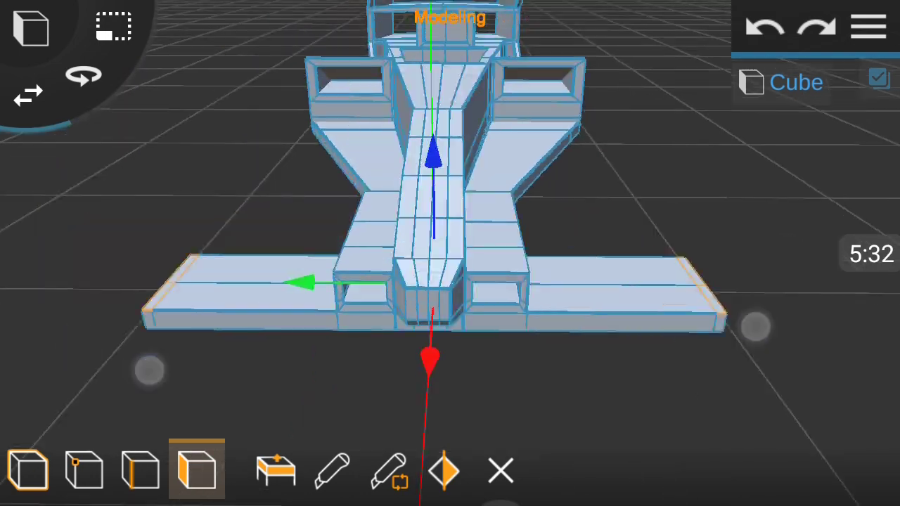
{"action": "scroll", "coordinate": [452, 348], "scroll_direction": "down", "scroll_amount": 3}
{"action": "left_click", "coordinate": [275, 469]}
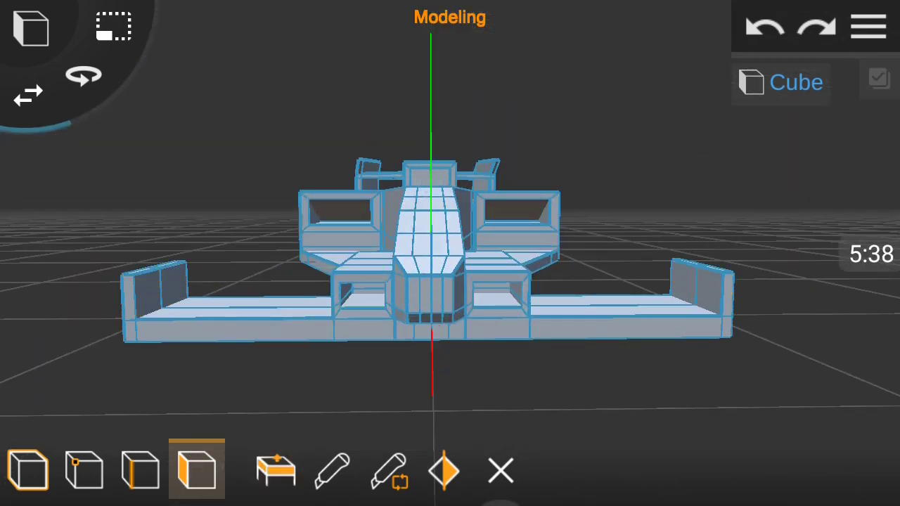
- Switch to vertex editing with a close-up of the front wing
{"action": "left_click", "coordinate": [84, 470]}
{"action": "left_click_drag", "start_coordinate": [637, 379], "coordinate": [556, 411]}
{"action": "scroll", "coordinate": [492, 334], "scroll_direction": "down", "scroll_amount": 3}
- Drag the front wing end plate's corner vertex down, then return to Object mode
{"action": "scroll", "coordinate": [431, 337], "scroll_direction": "up", "scroll_amount": 3}
{"action": "scroll", "coordinate": [431, 337], "scroll_direction": "up", "scroll_amount": 2}
{"action": "scroll", "coordinate": [431, 337], "scroll_direction": "up", "scroll_amount": 2}
{"action": "scroll", "coordinate": [659, 383], "scroll_direction": "down", "scroll_amount": 3}
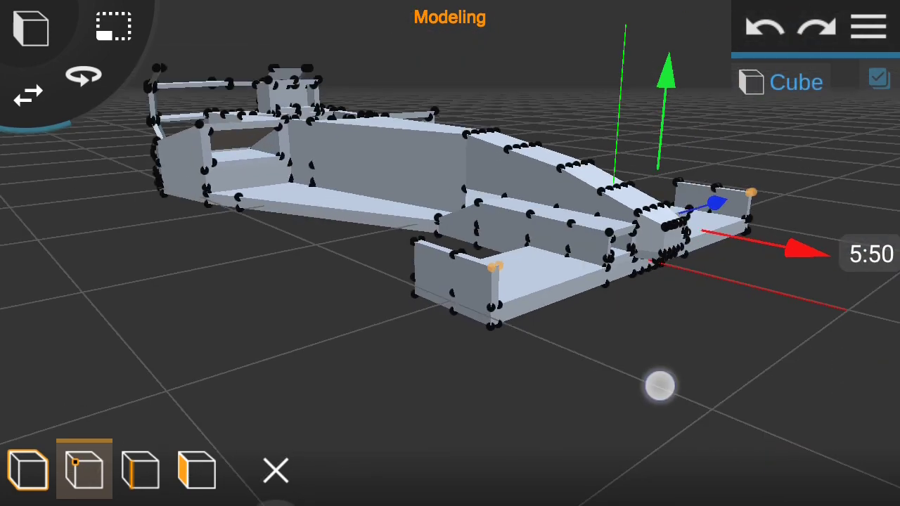
{"action": "scroll", "coordinate": [591, 281], "scroll_direction": "up", "scroll_amount": 4}
{"action": "mouse_move", "coordinate": [595, 133]}
{"action": "left_mouse_down"}
{"action": "mouse_move", "coordinate": [591, 387]}
{"action": "mouse_move", "coordinate": [393, 450]}
{"action": "mouse_move", "coordinate": [492, 394]}
{"action": "left_mouse_up"}
{"action": "scroll", "coordinate": [591, 386], "scroll_direction": "down", "scroll_amount": 5}
{"action": "left_click", "coordinate": [28, 470]}
- Inspect the car's underside and tail in face mode, then return to Object mode
{"action": "left_click", "coordinate": [869, 27]}
{"action": "mouse_move", "coordinate": [489, 347]}
{"action": "left_mouse_down"}
{"action": "mouse_move", "coordinate": [492, 426]}
{"action": "mouse_move", "coordinate": [713, 233]}
{"action": "mouse_move", "coordinate": [707, 225]}
{"action": "mouse_move", "coordinate": [185, 487]}
{"action": "left_mouse_up"}
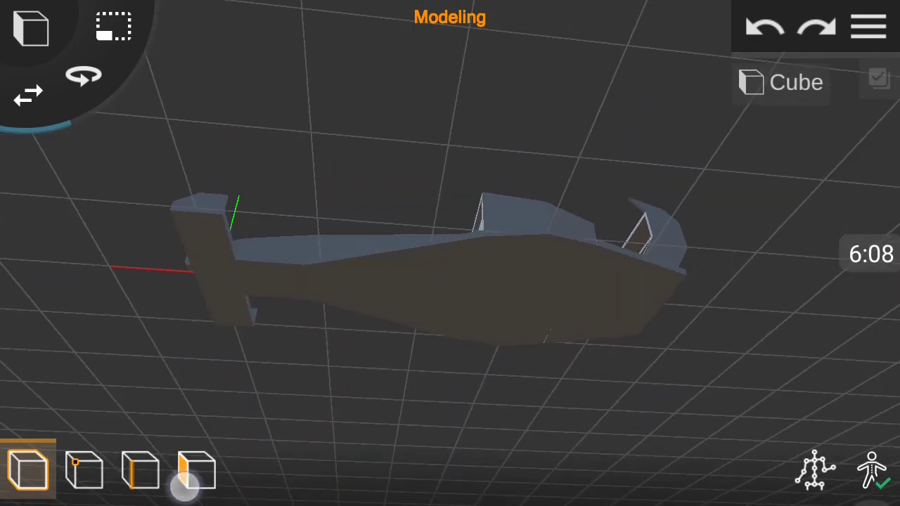
{"action": "left_click", "coordinate": [189, 478]}
{"action": "scroll", "coordinate": [759, 237], "scroll_direction": "up", "scroll_amount": 3}
{"action": "scroll", "coordinate": [682, 317], "scroll_direction": "up", "scroll_amount": 2}
{"action": "mouse_move", "coordinate": [715, 295]}
{"action": "left_mouse_down"}
{"action": "mouse_move", "coordinate": [874, 387]}
{"action": "mouse_move", "coordinate": [868, 446]}
{"action": "mouse_move", "coordinate": [784, 338]}
{"action": "left_mouse_up"}
{"action": "left_click", "coordinate": [28, 470]}
- Add a Cylinder beside the car and make its mesh editable
{"action": "mouse_move", "coordinate": [727, 380]}
{"action": "left_mouse_down"}
{"action": "mouse_move", "coordinate": [591, 358]}
{"action": "mouse_move", "coordinate": [450, 352]}
{"action": "left_mouse_up"}
{"action": "left_click", "coordinate": [30, 28]}
{"action": "left_click", "coordinate": [39, 190]}
{"action": "left_click", "coordinate": [197, 469]}
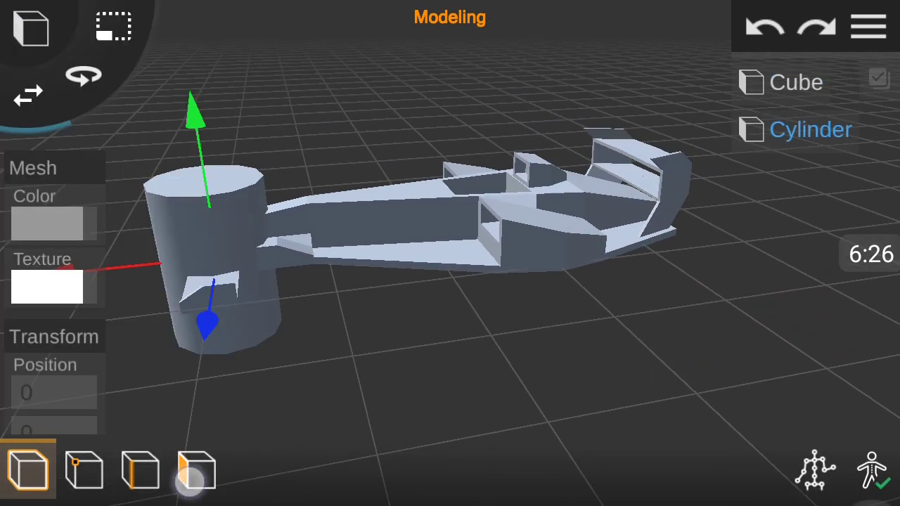
{"action": "left_click", "coordinate": [211, 267]}
{"action": "left_click", "coordinate": [197, 469]}
{"action": "left_click", "coordinate": [623, 315]}
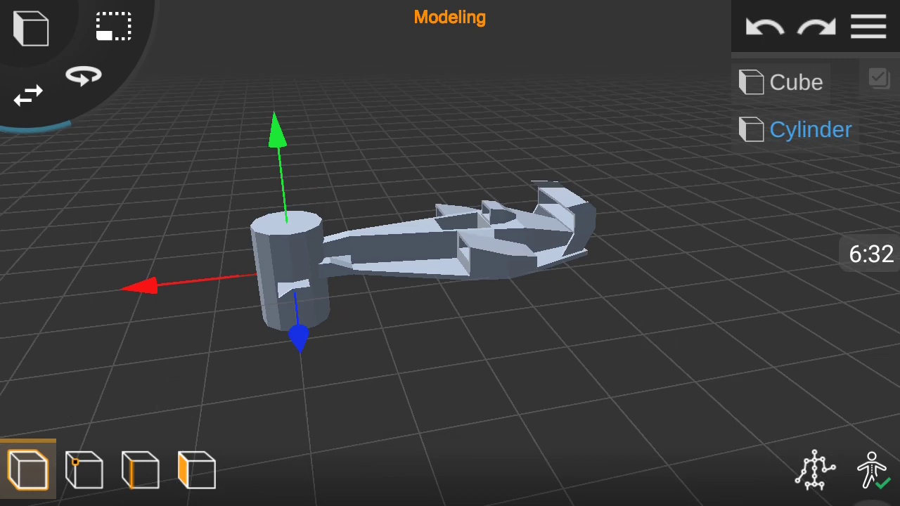
- Set the cylinder's Rotation X to 90 so it stands like a wheel
{"action": "left_click", "coordinate": [868, 26]}
{"action": "mouse_move", "coordinate": [633, 316]}
{"action": "left_mouse_down"}
{"action": "mouse_move", "coordinate": [493, 316]}
{"action": "mouse_move", "coordinate": [492, 337]}
{"action": "left_mouse_up"}
{"action": "left_click", "coordinate": [83, 75]}
{"action": "left_click_drag", "start_coordinate": [50, 366], "coordinate": [49, 165]}
{"action": "left_click", "coordinate": [40, 341]}
{"action": "key", "text": "BackSpace"}
{"action": "key", "text": "BackSpace"}
{"action": "key", "text": "BackSpace"}
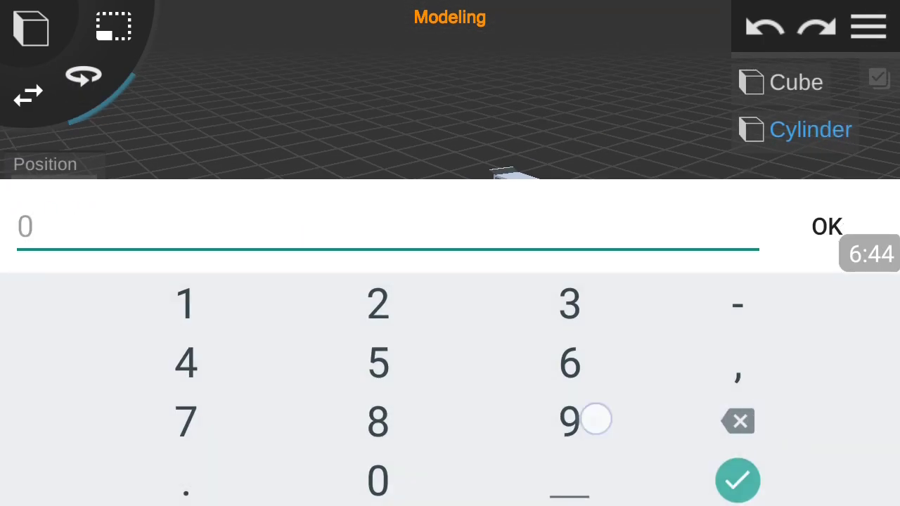
{"action": "type", "text": "90"}
{"action": "left_click", "coordinate": [738, 480]}
{"action": "left_click", "coordinate": [113, 24]}
{"action": "left_click_drag", "start_coordinate": [677, 420], "coordinate": [527, 456]}
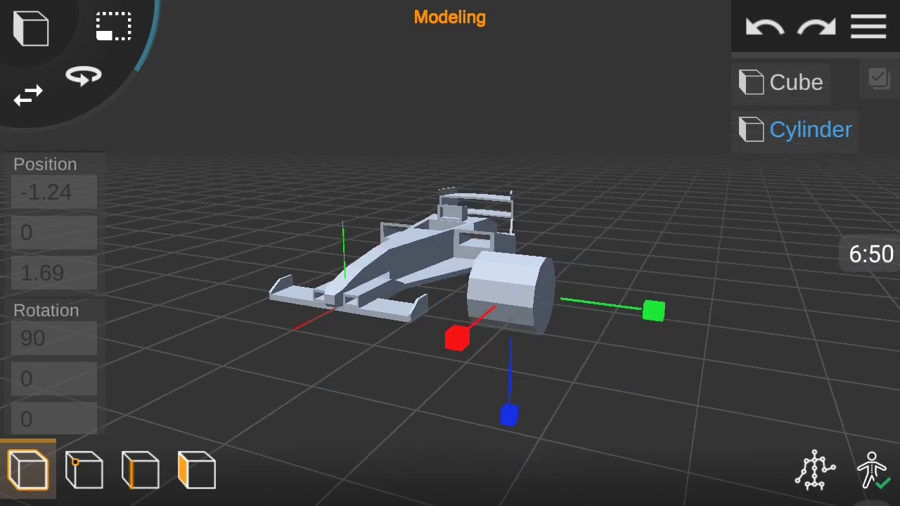
- Enter face mode and select the wheel's end face for extruding
{"action": "left_click", "coordinate": [197, 470]}
{"action": "left_click_drag", "start_coordinate": [534, 295], "coordinate": [466, 303]}
{"action": "mouse_move", "coordinate": [481, 254]}
{"action": "left_mouse_down"}
{"action": "mouse_move", "coordinate": [453, 213]}
{"action": "mouse_move", "coordinate": [610, 297]}
{"action": "left_mouse_up"}
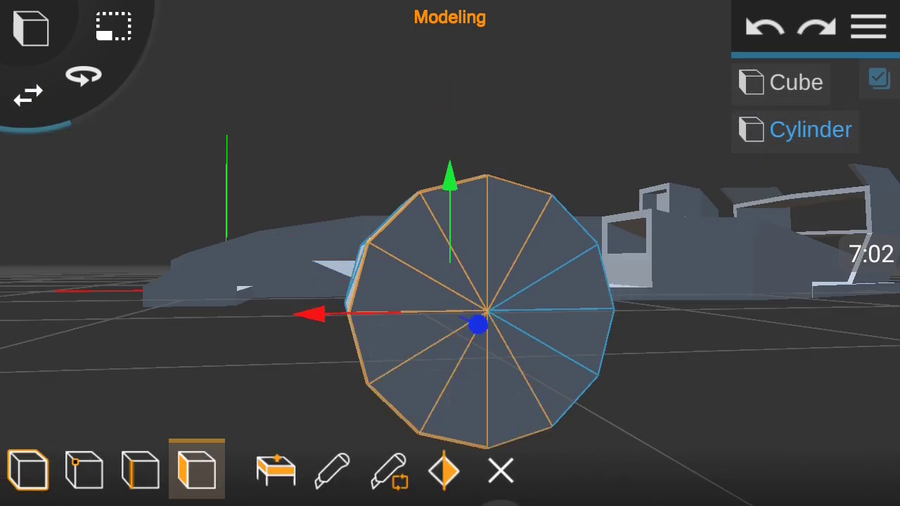
{"action": "left_click_drag", "start_coordinate": [556, 235], "coordinate": [492, 296]}
{"action": "left_click", "coordinate": [275, 470]}
- Inset the wheel's end face into an inner ring
{"action": "left_click_drag", "start_coordinate": [104, 21], "coordinate": [528, 221]}
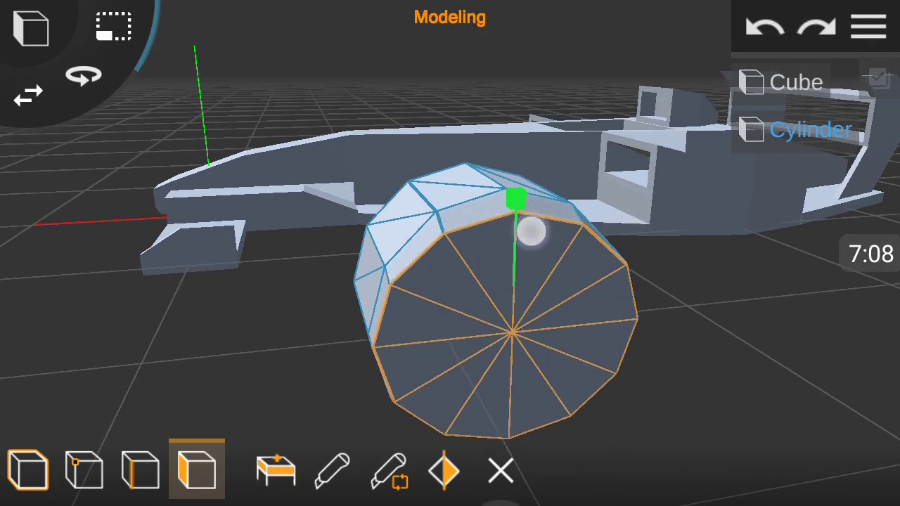
{"action": "left_click_drag", "start_coordinate": [506, 303], "coordinate": [820, 216]}
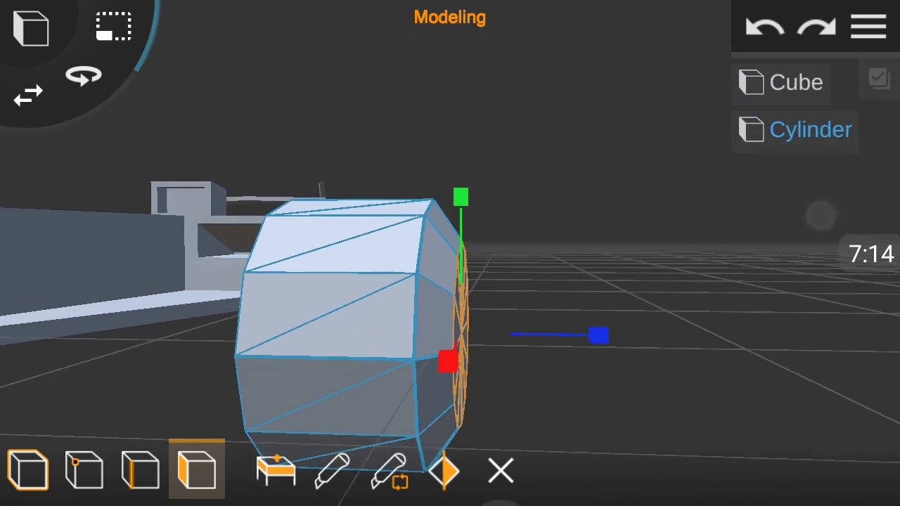
{"action": "left_click_drag", "start_coordinate": [109, 24], "coordinate": [524, 245]}
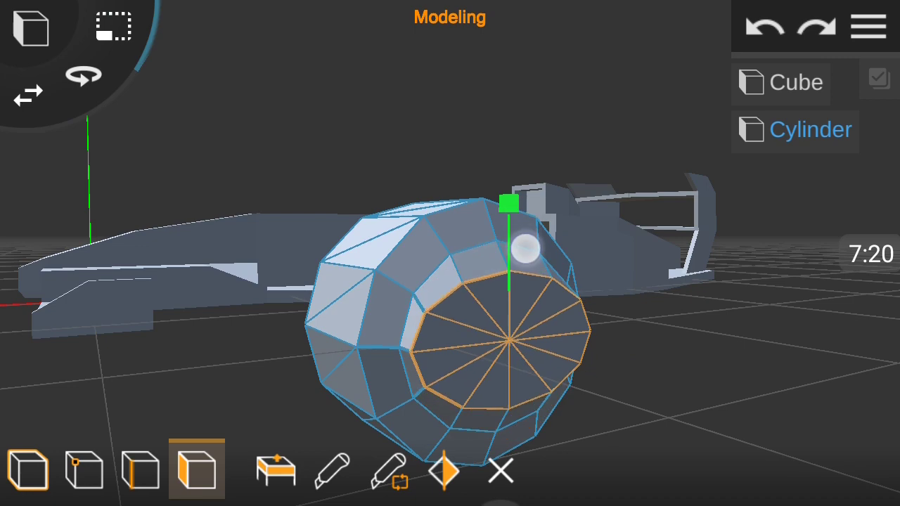
{"action": "mouse_move", "coordinate": [421, 376]}
{"action": "left_mouse_down"}
{"action": "mouse_move", "coordinate": [830, 232]}
{"action": "mouse_move", "coordinate": [597, 386]}
{"action": "mouse_move", "coordinate": [751, 177]}
{"action": "left_mouse_up"}
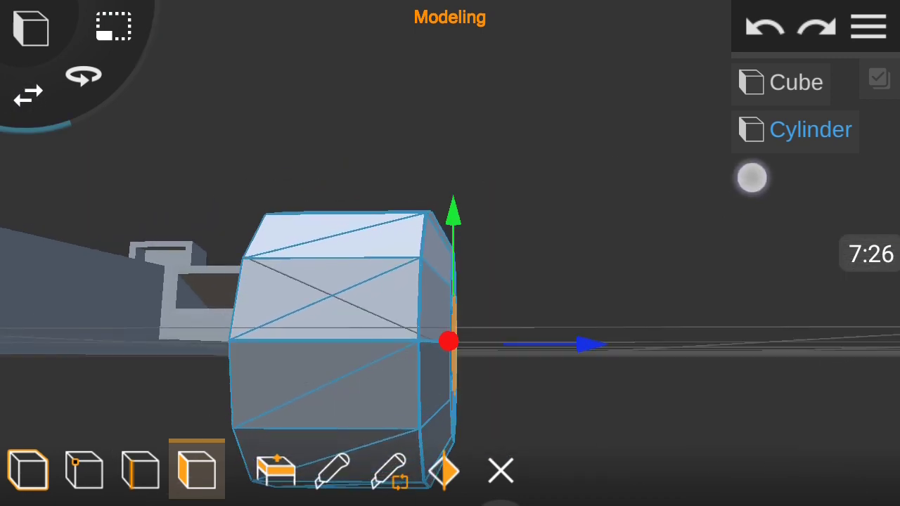
{"action": "mouse_move", "coordinate": [601, 351]}
{"action": "left_mouse_down"}
{"action": "mouse_move", "coordinate": [494, 422]}
{"action": "mouse_move", "coordinate": [612, 387]}
{"action": "mouse_move", "coordinate": [568, 394]}
{"action": "mouse_move", "coordinate": [541, 377]}
{"action": "left_mouse_up"}
- Push the inner face inward to form a recessed hub and check it
{"action": "left_click", "coordinate": [455, 328]}
{"action": "scroll", "coordinate": [505, 342], "scroll_direction": "up", "scroll_amount": 3}
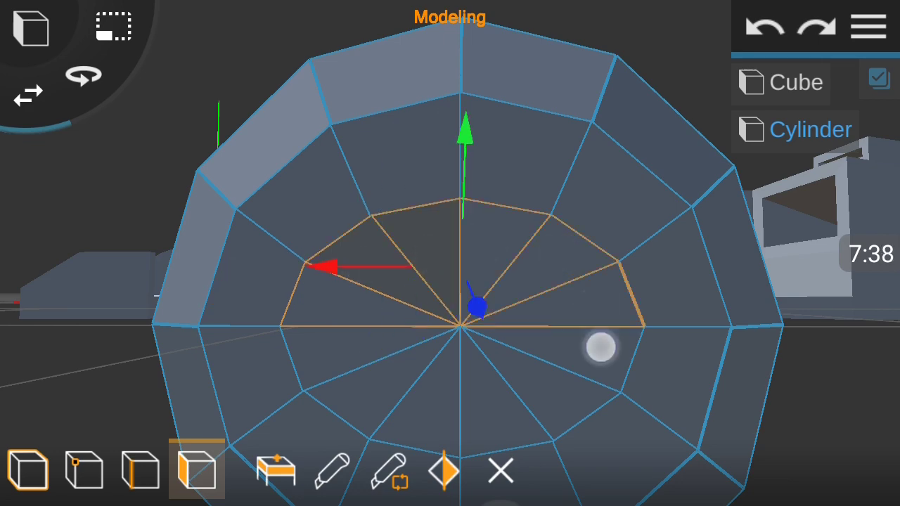
{"action": "scroll", "coordinate": [438, 396], "scroll_direction": "down", "scroll_amount": 2}
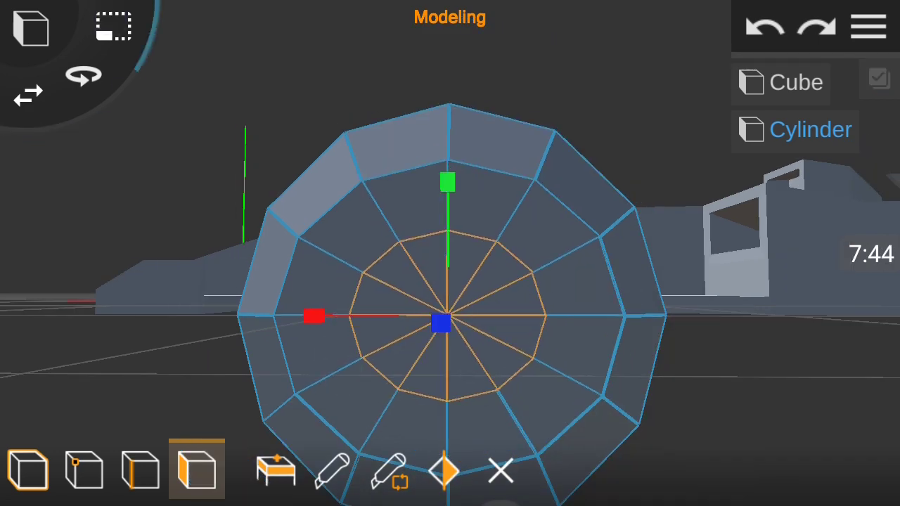
{"action": "mouse_move", "coordinate": [773, 302]}
{"action": "left_mouse_down"}
{"action": "mouse_move", "coordinate": [846, 287]}
{"action": "mouse_move", "coordinate": [579, 348]}
{"action": "left_mouse_up"}
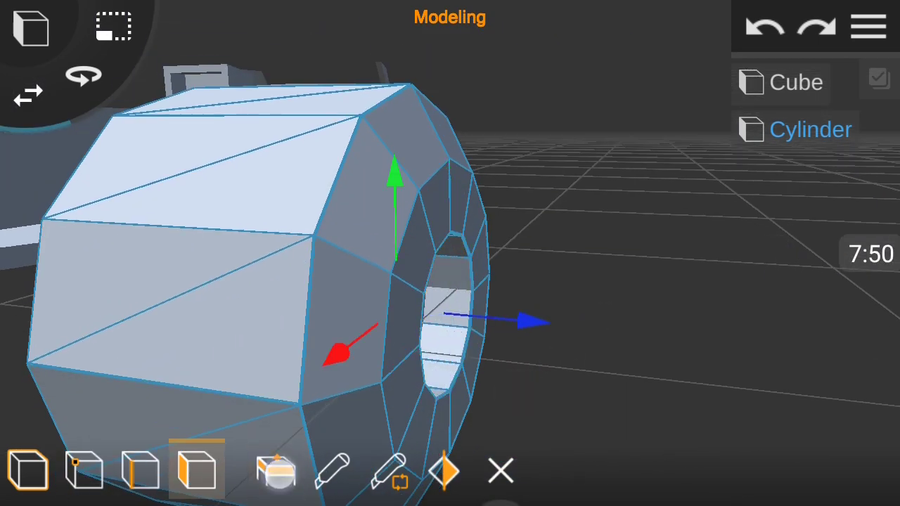
{"action": "left_click_drag", "start_coordinate": [114, 21], "coordinate": [374, 206]}
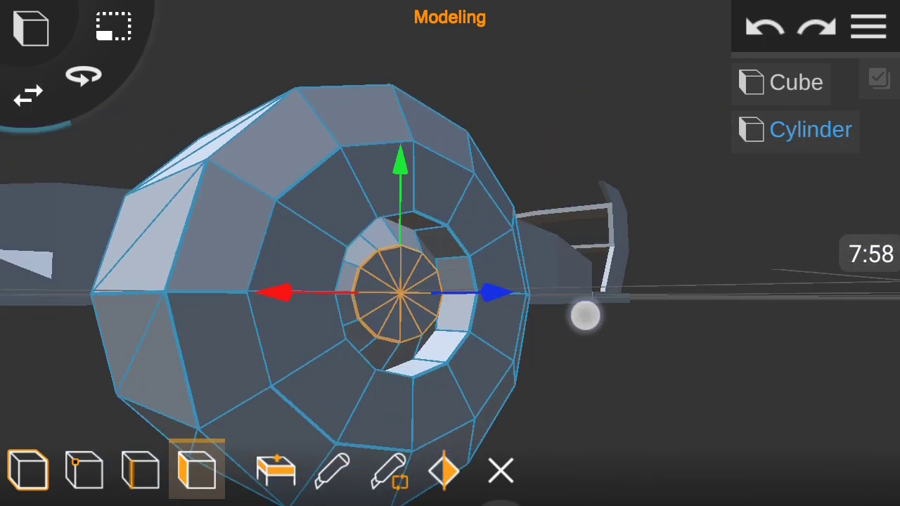
{"action": "left_click_drag", "start_coordinate": [583, 316], "coordinate": [223, 298]}
{"action": "mouse_move", "coordinate": [23, 101]}
{"action": "left_mouse_down"}
{"action": "mouse_move", "coordinate": [587, 307]}
{"action": "mouse_move", "coordinate": [551, 335]}
{"action": "mouse_move", "coordinate": [708, 358]}
{"action": "mouse_move", "coordinate": [733, 352]}
{"action": "mouse_move", "coordinate": [381, 317]}
{"action": "mouse_move", "coordinate": [779, 337]}
{"action": "mouse_move", "coordinate": [709, 342]}
{"action": "mouse_move", "coordinate": [732, 250]}
{"action": "mouse_move", "coordinate": [235, 307]}
{"action": "mouse_move", "coordinate": [676, 308]}
{"action": "left_mouse_up"}
- Orbit around the wheel to check the axle reaching from its inner end cap toward the car
{"action": "left_click_drag", "start_coordinate": [412, 374], "coordinate": [735, 358]}
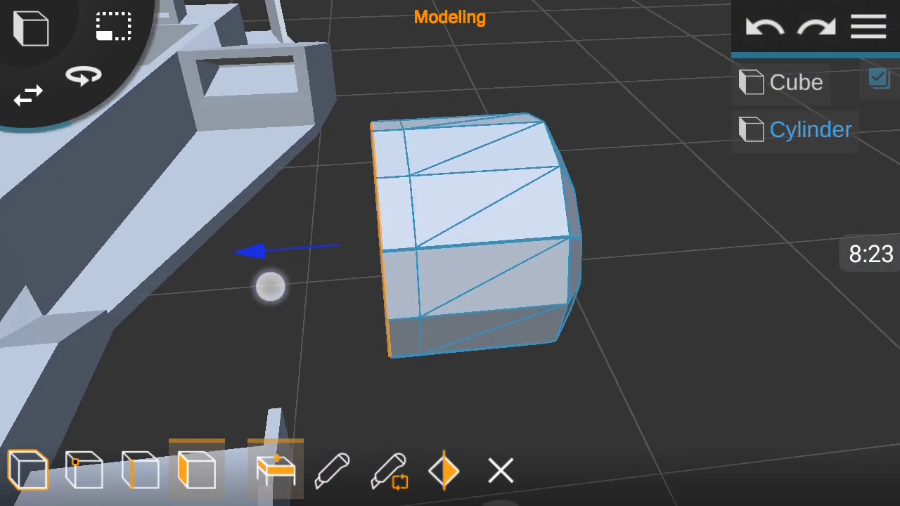
{"action": "mouse_move", "coordinate": [270, 286]}
{"action": "left_mouse_down"}
{"action": "mouse_move", "coordinate": [691, 259]}
{"action": "mouse_move", "coordinate": [305, 241]}
{"action": "mouse_move", "coordinate": [189, 368]}
{"action": "mouse_move", "coordinate": [36, 96]}
{"action": "left_mouse_up"}
{"action": "mouse_move", "coordinate": [108, 204]}
{"action": "left_mouse_down"}
{"action": "mouse_move", "coordinate": [677, 302]}
{"action": "mouse_move", "coordinate": [169, 332]}
{"action": "left_mouse_up"}
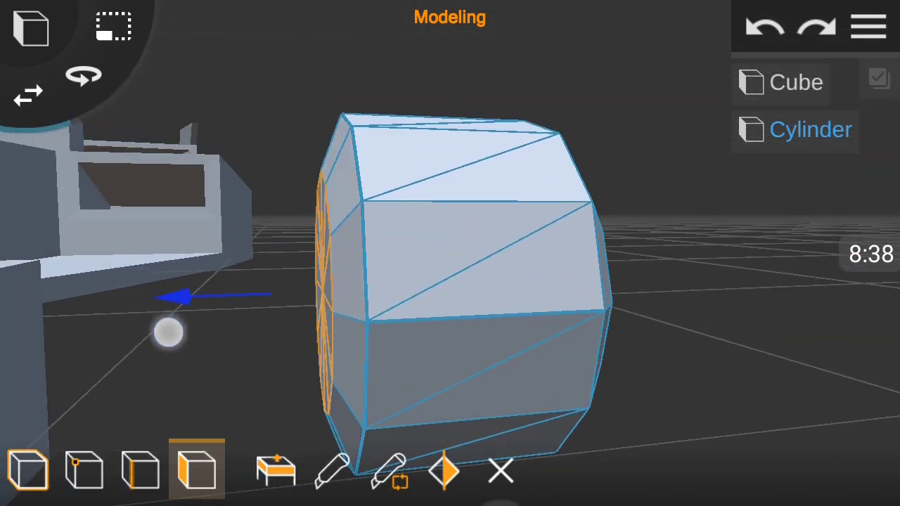
{"action": "mouse_move", "coordinate": [271, 156]}
{"action": "left_mouse_down"}
{"action": "mouse_move", "coordinate": [651, 275]}
{"action": "mouse_move", "coordinate": [199, 317]}
{"action": "mouse_move", "coordinate": [76, 284]}
{"action": "left_mouse_up"}
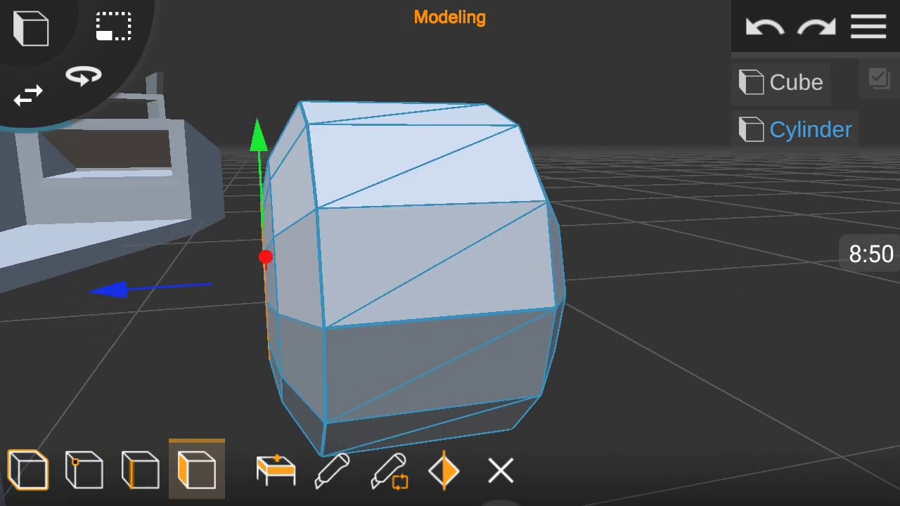
{"action": "mouse_move", "coordinate": [159, 351]}
{"action": "left_mouse_down"}
{"action": "mouse_move", "coordinate": [753, 325]}
{"action": "mouse_move", "coordinate": [630, 339]}
{"action": "mouse_move", "coordinate": [218, 325]}
{"action": "left_mouse_up"}
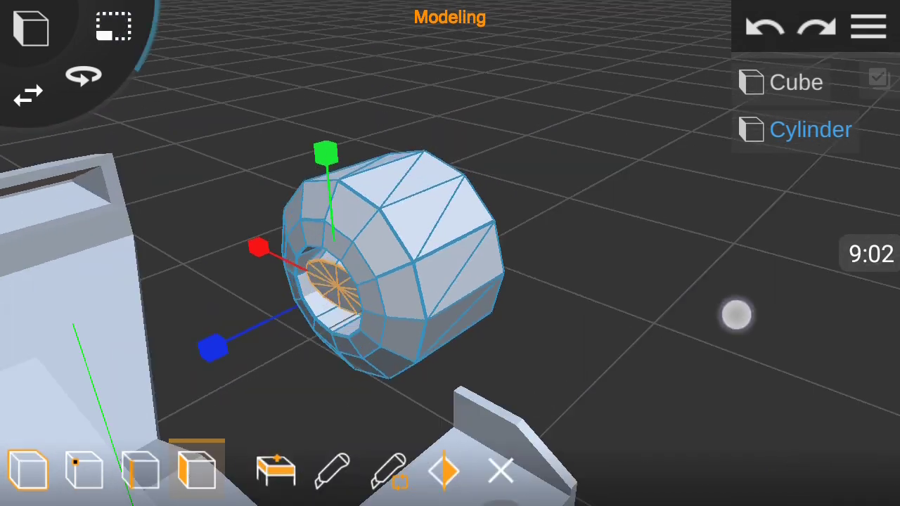
{"action": "left_click_drag", "start_coordinate": [735, 313], "coordinate": [240, 324]}
{"action": "left_click_drag", "start_coordinate": [675, 332], "coordinate": [436, 337]}
{"action": "left_click_drag", "start_coordinate": [159, 364], "coordinate": [527, 382]}
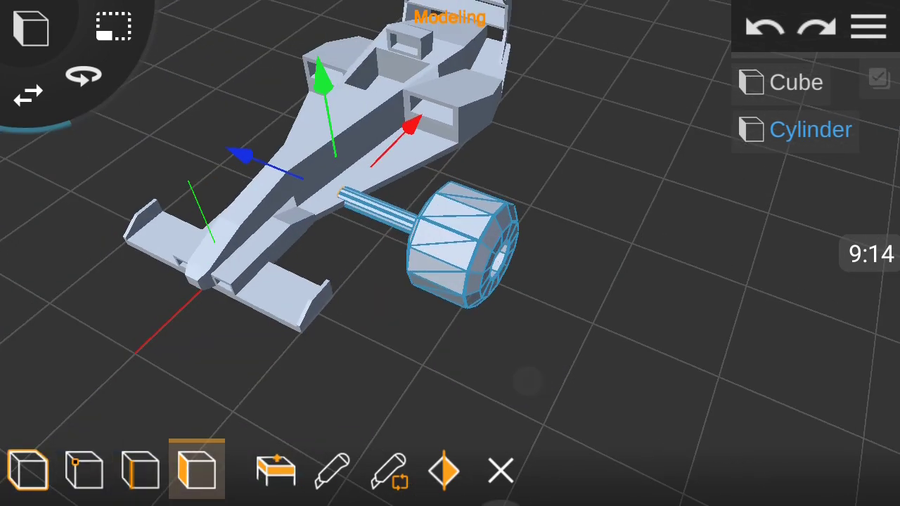
- Leave edit mode and set the wheel's Mesh Color to dark grey
{"action": "left_click", "coordinate": [28, 470]}
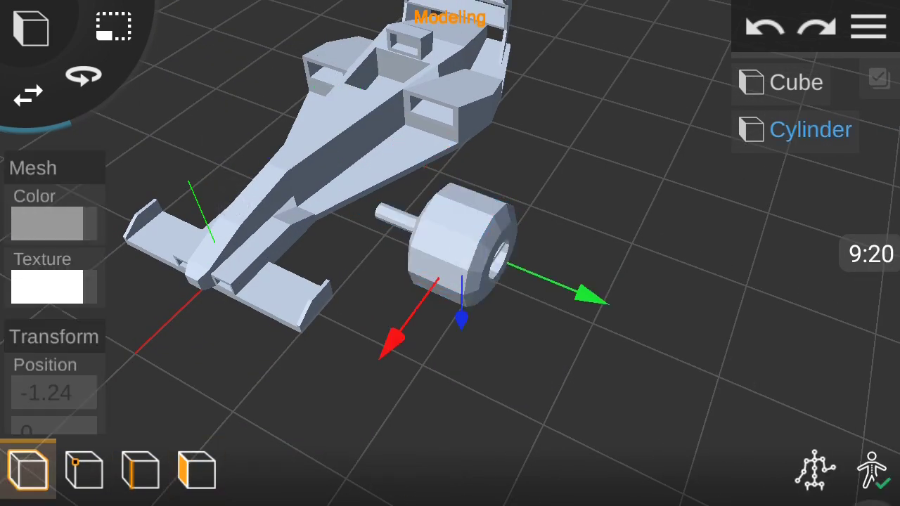
{"action": "left_click", "coordinate": [47, 223]}
{"action": "left_click", "coordinate": [287, 253]}
{"action": "left_click", "coordinate": [656, 349]}
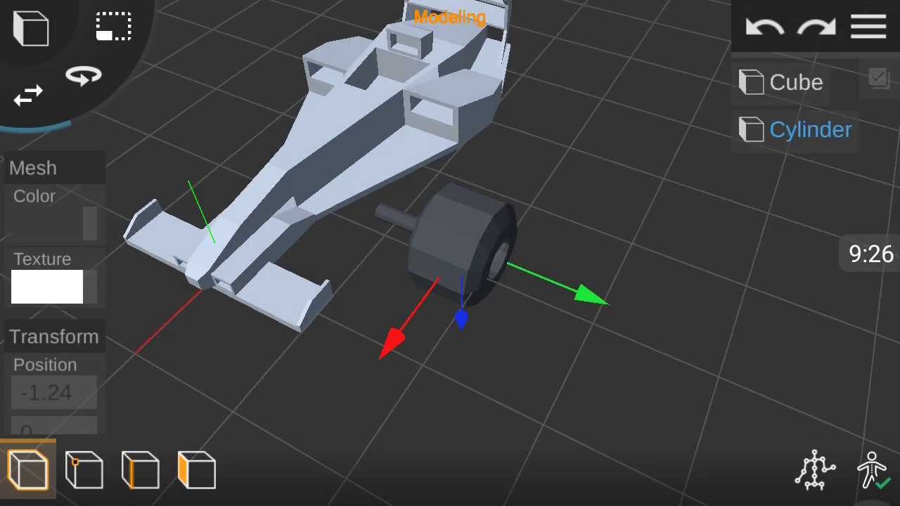
- Slide the wheel into place beside the car's nose
{"action": "left_click_drag", "start_coordinate": [633, 394], "coordinate": [799, 398]}
{"action": "mouse_move", "coordinate": [577, 288]}
{"action": "left_mouse_down"}
{"action": "mouse_move", "coordinate": [520, 287]}
{"action": "mouse_move", "coordinate": [281, 350]}
{"action": "left_mouse_up"}
{"action": "mouse_move", "coordinate": [669, 342]}
{"action": "left_mouse_down"}
{"action": "mouse_move", "coordinate": [260, 269]}
{"action": "mouse_move", "coordinate": [786, 271]}
{"action": "mouse_move", "coordinate": [703, 274]}
{"action": "left_mouse_up"}
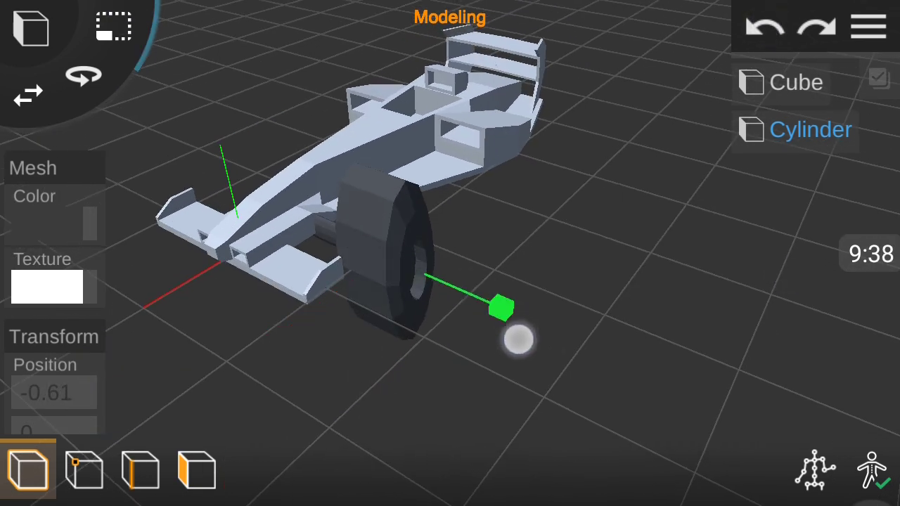
{"action": "left_click_drag", "start_coordinate": [518, 339], "coordinate": [510, 323]}
{"action": "left_click_drag", "start_coordinate": [19, 314], "coordinate": [19, 185]}
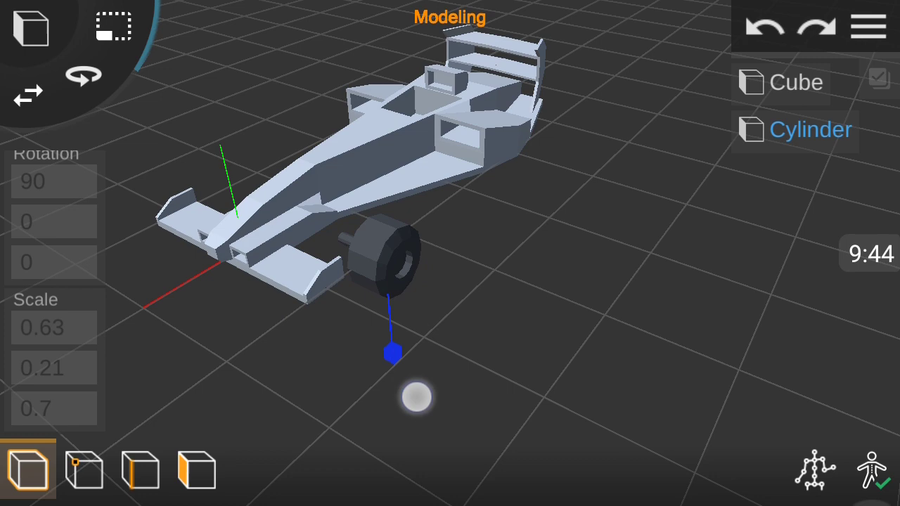
{"action": "mouse_move", "coordinate": [427, 415]}
{"action": "left_mouse_down"}
{"action": "mouse_move", "coordinate": [773, 405]}
{"action": "mouse_move", "coordinate": [855, 415]}
{"action": "left_mouse_up"}
{"action": "mouse_move", "coordinate": [719, 376]}
{"action": "left_mouse_down"}
{"action": "mouse_move", "coordinate": [611, 257]}
{"action": "mouse_move", "coordinate": [113, 21]}
{"action": "left_mouse_up"}
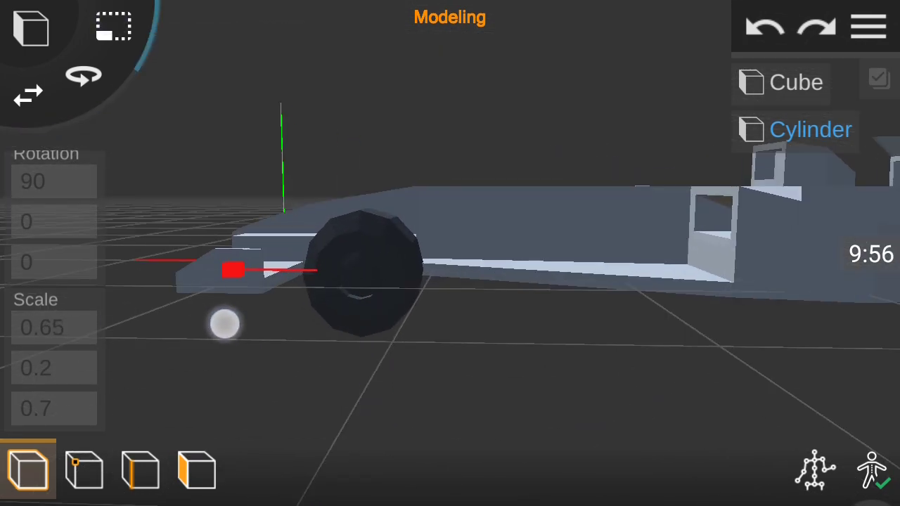
- Set the wheel's Scale X to 0.7, giving 0.7 × 0.2 × 0.7
{"action": "left_click", "coordinate": [53, 328]}
{"action": "key", "text": "BackSpace"}
{"action": "left_click", "coordinate": [817, 224]}
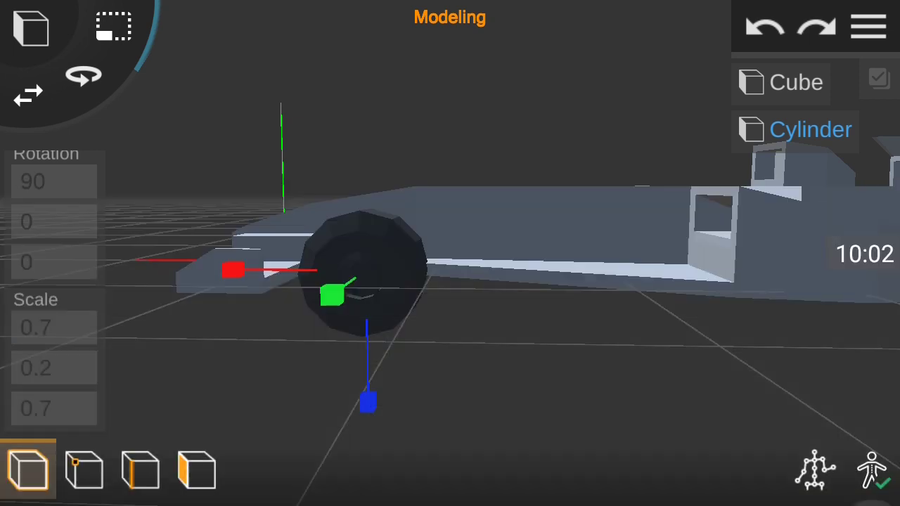
{"action": "left_click_drag", "start_coordinate": [492, 211], "coordinate": [492, 386]}
{"action": "left_click_drag", "start_coordinate": [684, 327], "coordinate": [724, 330]}
{"action": "mouse_move", "coordinate": [106, 161]}
{"action": "left_mouse_down"}
{"action": "mouse_move", "coordinate": [191, 265]}
{"action": "mouse_move", "coordinate": [806, 347]}
{"action": "mouse_move", "coordinate": [867, 225]}
{"action": "mouse_move", "coordinate": [848, 356]}
{"action": "mouse_move", "coordinate": [773, 176]}
{"action": "left_mouse_up"}
- Duplicate the front wheel cylinder and give the copy a Y rotation of -180
{"action": "left_click", "coordinate": [512, 321]}
{"action": "left_click", "coordinate": [379, 401]}
{"action": "left_click", "coordinate": [84, 75]}
{"action": "mouse_move", "coordinate": [632, 316]}
{"action": "left_mouse_down"}
{"action": "mouse_move", "coordinate": [673, 364]}
{"action": "mouse_move", "coordinate": [777, 322]}
{"action": "left_mouse_up"}
{"action": "left_click_drag", "start_coordinate": [16, 337], "coordinate": [16, 201]}
{"action": "left_click_drag", "start_coordinate": [492, 310], "coordinate": [425, 296]}
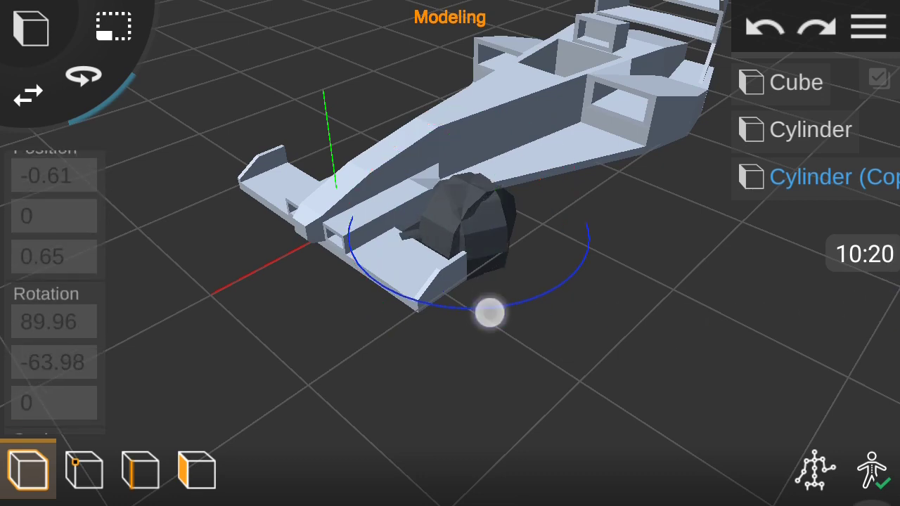
{"action": "left_click", "coordinate": [54, 360]}
{"action": "type", "text": "180"}
{"action": "left_click", "coordinate": [827, 226]}
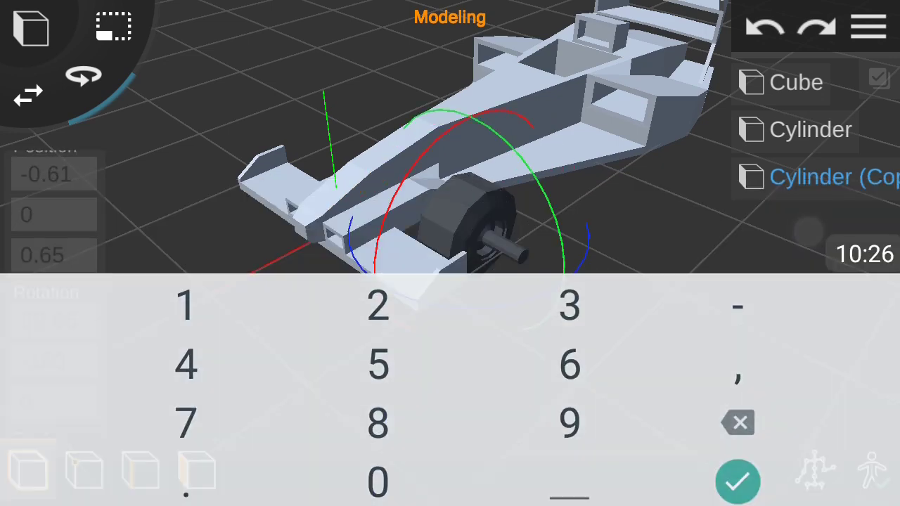
- Reselect the original Cylinder wheel and check both front wheels on the car's nose
{"action": "mouse_move", "coordinate": [708, 407]}
{"action": "left_mouse_down"}
{"action": "mouse_move", "coordinate": [724, 364]}
{"action": "mouse_move", "coordinate": [704, 293]}
{"action": "mouse_move", "coordinate": [701, 217]}
{"action": "mouse_move", "coordinate": [711, 178]}
{"action": "mouse_move", "coordinate": [834, 342]}
{"action": "left_mouse_up"}
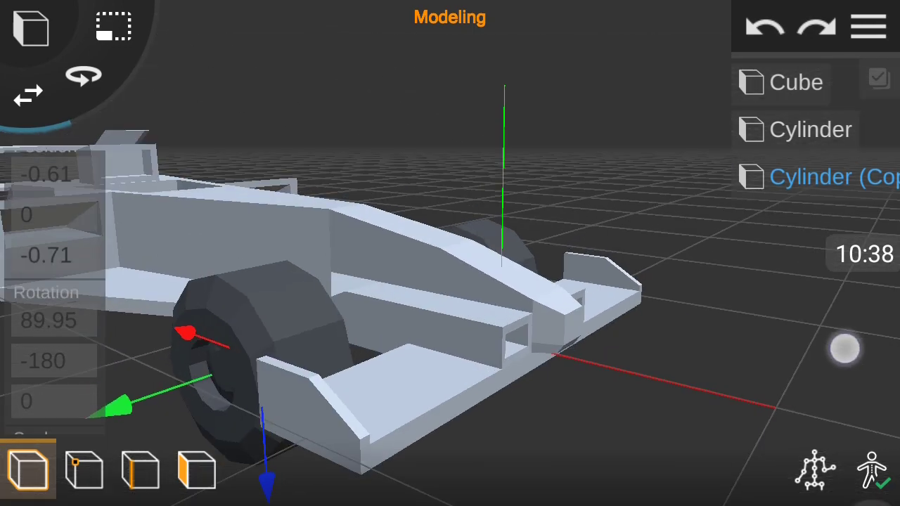
{"action": "left_click", "coordinate": [809, 129]}
{"action": "mouse_move", "coordinate": [725, 251]}
{"action": "left_mouse_down"}
{"action": "mouse_move", "coordinate": [771, 234]}
{"action": "mouse_move", "coordinate": [457, 186]}
{"action": "left_mouse_up"}
{"action": "left_click_drag", "start_coordinate": [651, 396], "coordinate": [534, 424]}
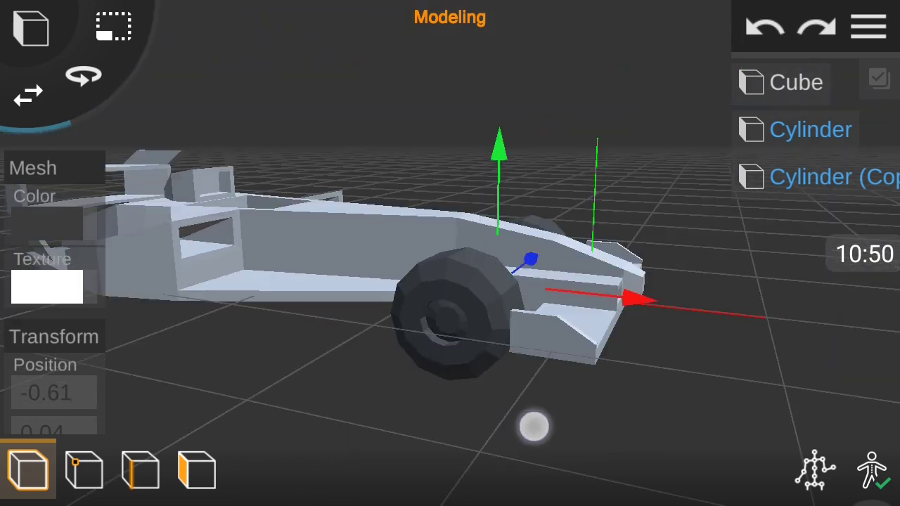
{"action": "left_click", "coordinate": [879, 73]}
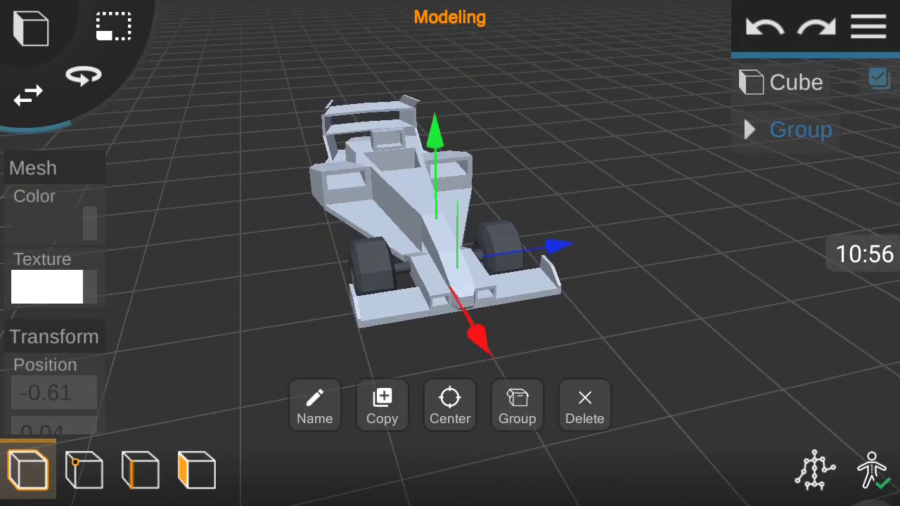
- Copy the wheel Group into 'Group (Copy)' and inspect the new rear wheel pair
{"action": "left_click", "coordinate": [868, 26]}
{"action": "left_click", "coordinate": [810, 129]}
{"action": "left_click_drag", "start_coordinate": [745, 267], "coordinate": [829, 299]}
{"action": "left_click", "coordinate": [749, 177]}
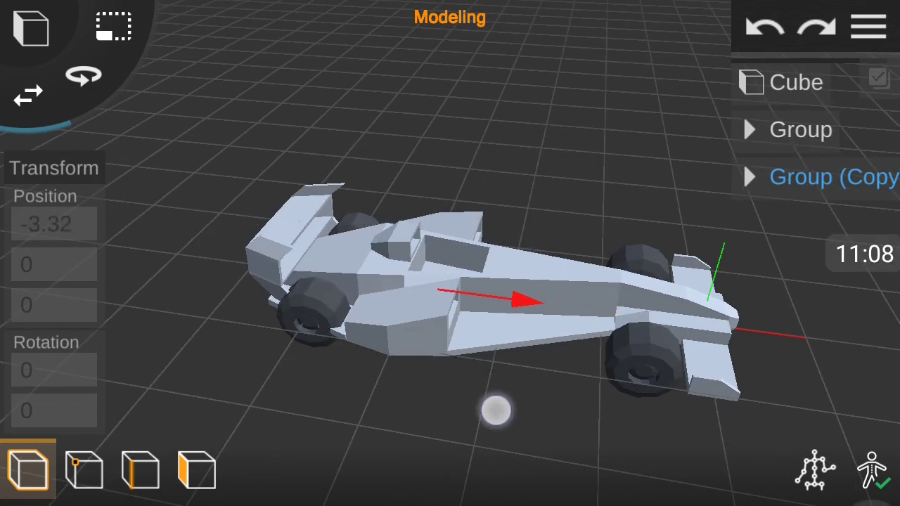
{"action": "left_click_drag", "start_coordinate": [495, 411], "coordinate": [655, 336]}
{"action": "scroll", "coordinate": [454, 328], "scroll_direction": "up", "scroll_amount": 3}
{"action": "scroll", "coordinate": [418, 327], "scroll_direction": "up", "scroll_amount": 2}
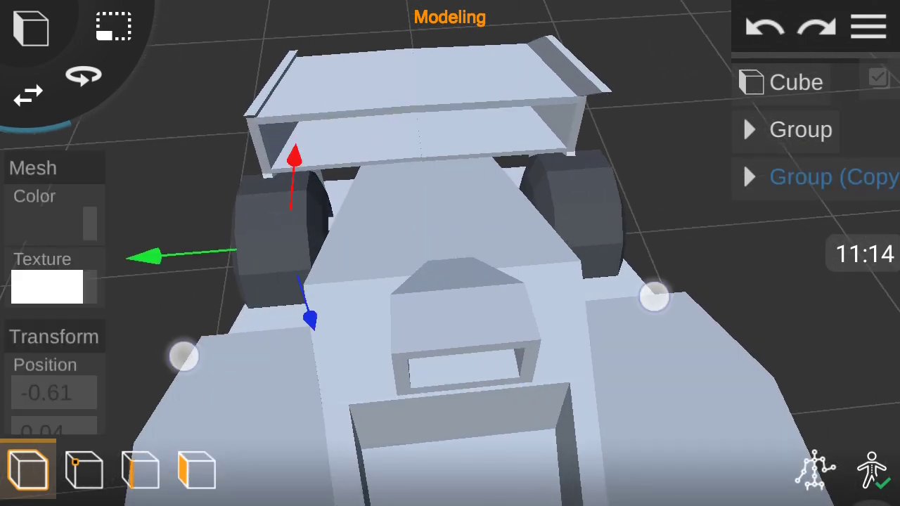
{"action": "left_click_drag", "start_coordinate": [183, 356], "coordinate": [190, 362]}
{"action": "left_click_drag", "start_coordinate": [705, 352], "coordinate": [394, 243]}
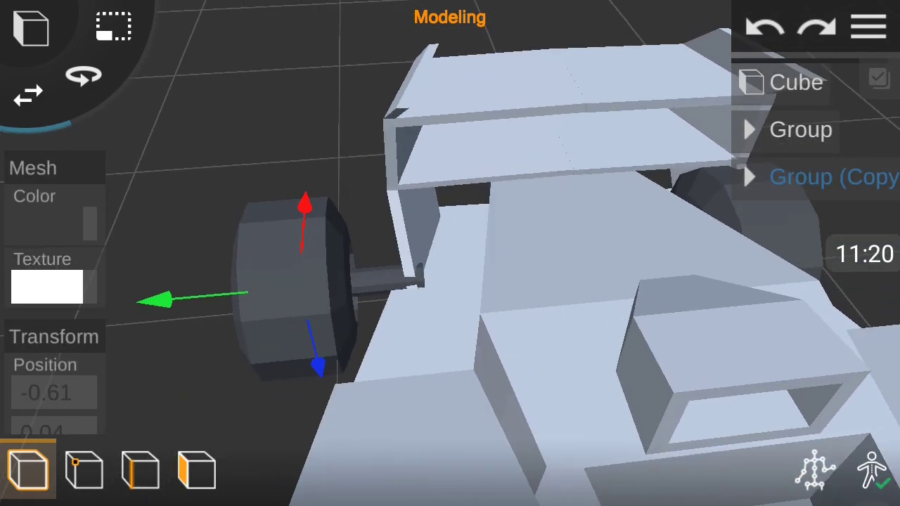
{"action": "mouse_move", "coordinate": [578, 295]}
{"action": "left_mouse_down"}
{"action": "mouse_move", "coordinate": [707, 396]}
{"action": "mouse_move", "coordinate": [595, 416]}
{"action": "mouse_move", "coordinate": [516, 390]}
{"action": "mouse_move", "coordinate": [769, 380]}
{"action": "mouse_move", "coordinate": [803, 396]}
{"action": "mouse_move", "coordinate": [735, 402]}
{"action": "mouse_move", "coordinate": [723, 393]}
{"action": "mouse_move", "coordinate": [844, 362]}
{"action": "mouse_move", "coordinate": [724, 255]}
{"action": "mouse_move", "coordinate": [710, 337]}
{"action": "left_mouse_up"}
{"action": "mouse_move", "coordinate": [492, 317]}
{"action": "left_mouse_down"}
{"action": "mouse_move", "coordinate": [649, 313]}
{"action": "mouse_move", "coordinate": [808, 351]}
{"action": "mouse_move", "coordinate": [731, 289]}
{"action": "left_mouse_up"}
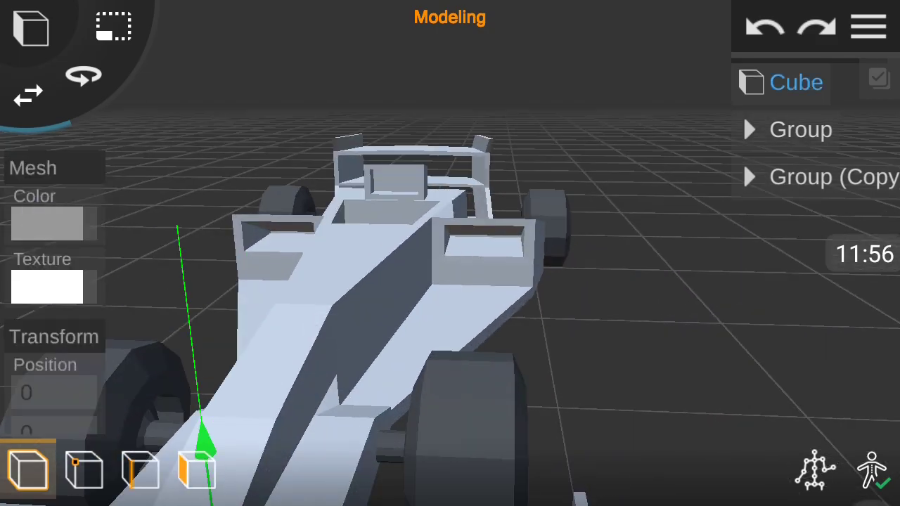
- Paint the Cube car body dark red with the Mesh Color picker
{"action": "left_click", "coordinate": [46, 224]}
{"action": "left_click", "coordinate": [476, 213]}
{"action": "left_click", "coordinate": [658, 350]}
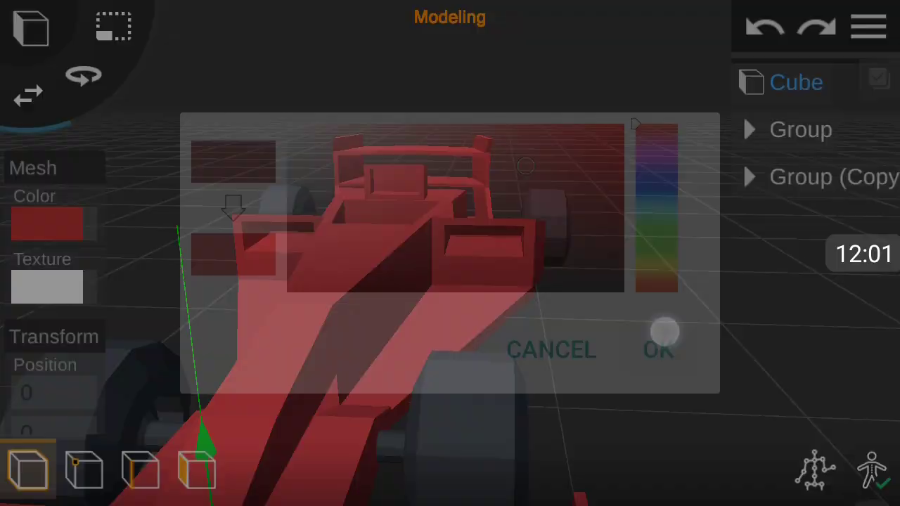
{"action": "left_click", "coordinate": [46, 223]}
{"action": "left_click", "coordinate": [527, 165]}
{"action": "left_click", "coordinate": [595, 211]}
{"action": "left_click", "coordinate": [658, 349]}
{"action": "left_click", "coordinate": [46, 224]}
{"action": "left_click", "coordinate": [568, 174]}
{"action": "left_click", "coordinate": [658, 349]}
{"action": "left_click", "coordinate": [46, 224]}
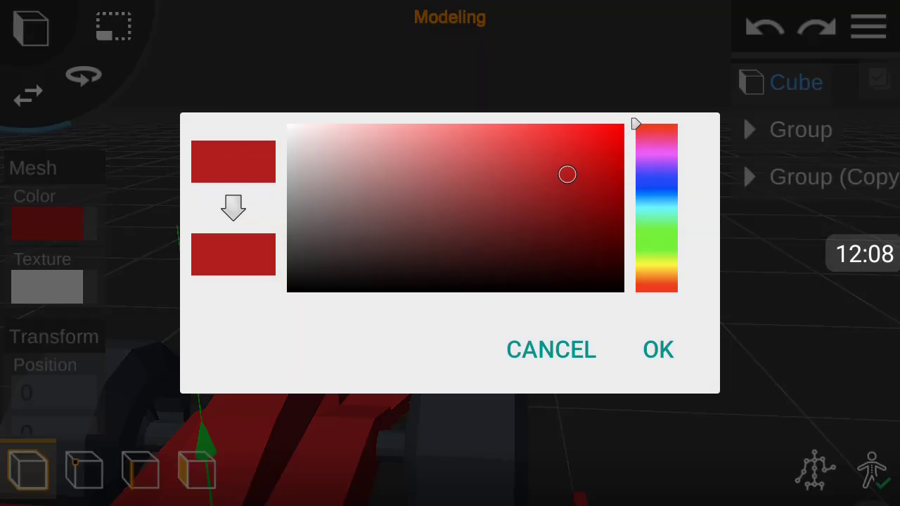
{"action": "left_click", "coordinate": [672, 355]}
- Deselect the body, orbit to a side view, and add a sphere for the helmet
{"action": "left_click", "coordinate": [869, 27]}
{"action": "left_click_drag", "start_coordinate": [685, 253], "coordinate": [117, 345]}
{"action": "left_click_drag", "start_coordinate": [110, 284], "coordinate": [822, 317]}
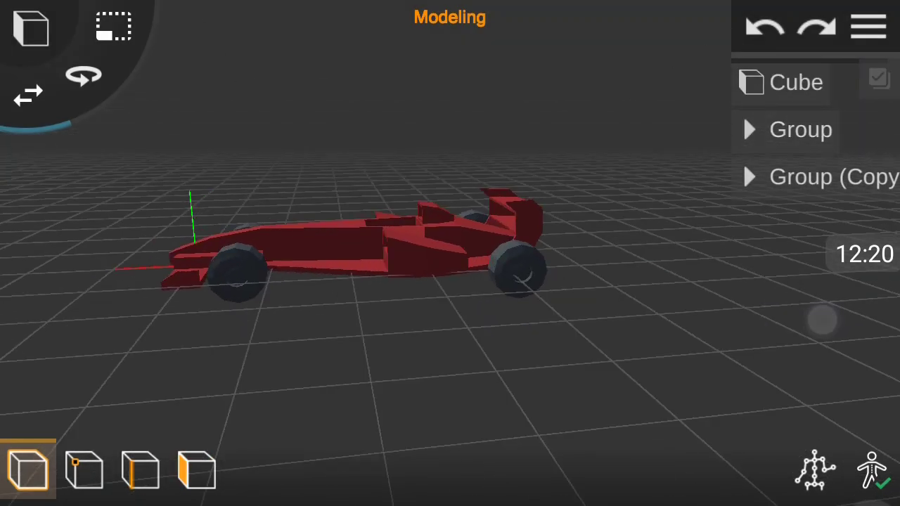
{"action": "left_click", "coordinate": [30, 28]}
{"action": "left_click", "coordinate": [123, 107]}
- Fit the white Sphere helmet into the cockpit, then select every object in the car
{"action": "left_click", "coordinate": [198, 476]}
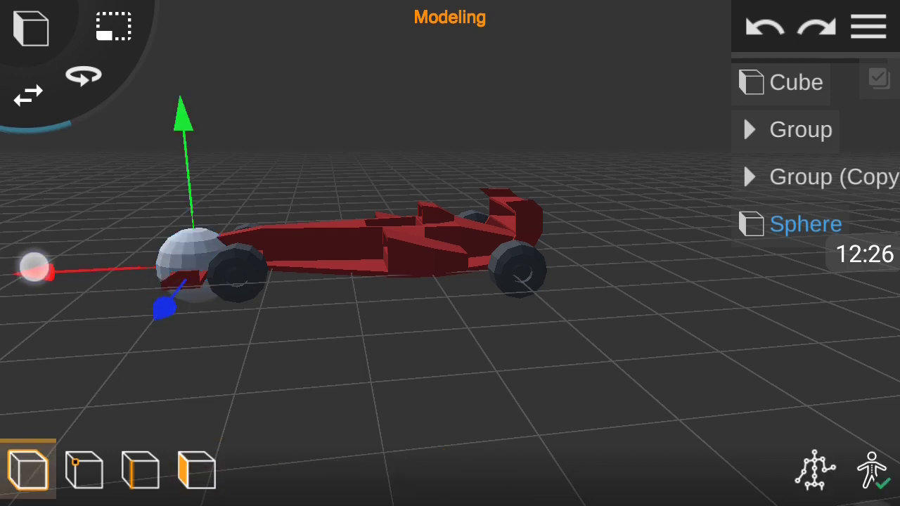
{"action": "scroll", "coordinate": [356, 337], "scroll_direction": "up", "scroll_amount": 3}
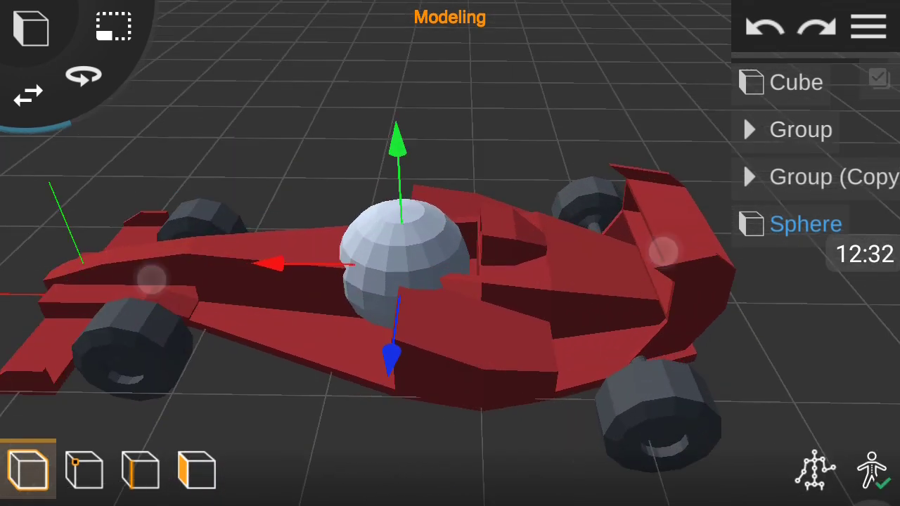
{"action": "mouse_move", "coordinate": [663, 251]}
{"action": "left_mouse_down"}
{"action": "mouse_move", "coordinate": [882, 316]}
{"action": "mouse_move", "coordinate": [559, 266]}
{"action": "mouse_move", "coordinate": [783, 305]}
{"action": "mouse_move", "coordinate": [338, 194]}
{"action": "mouse_move", "coordinate": [372, 166]}
{"action": "left_mouse_up"}
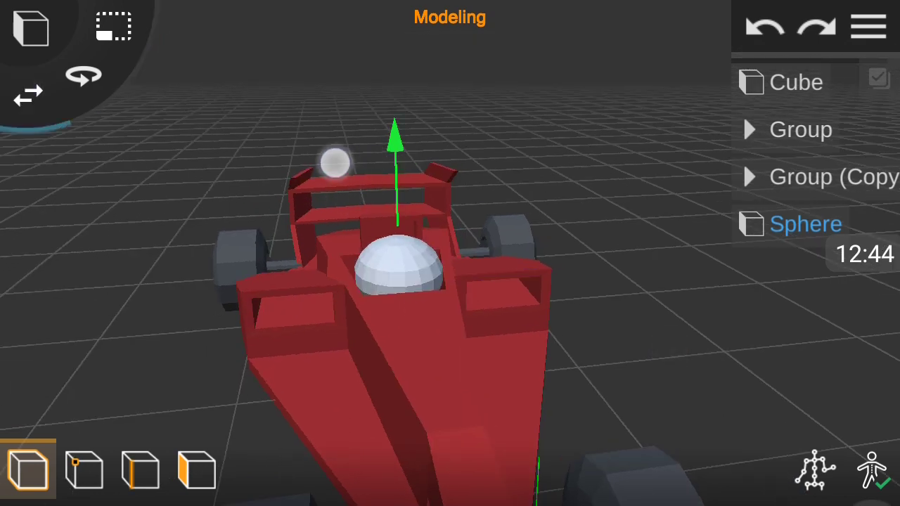
{"action": "left_click_drag", "start_coordinate": [629, 354], "coordinate": [691, 403]}
{"action": "scroll", "coordinate": [443, 317], "scroll_direction": "up", "scroll_amount": 3}
{"action": "scroll", "coordinate": [511, 364], "scroll_direction": "up", "scroll_amount": 2}
{"action": "scroll", "coordinate": [519, 380], "scroll_direction": "up", "scroll_amount": 1}
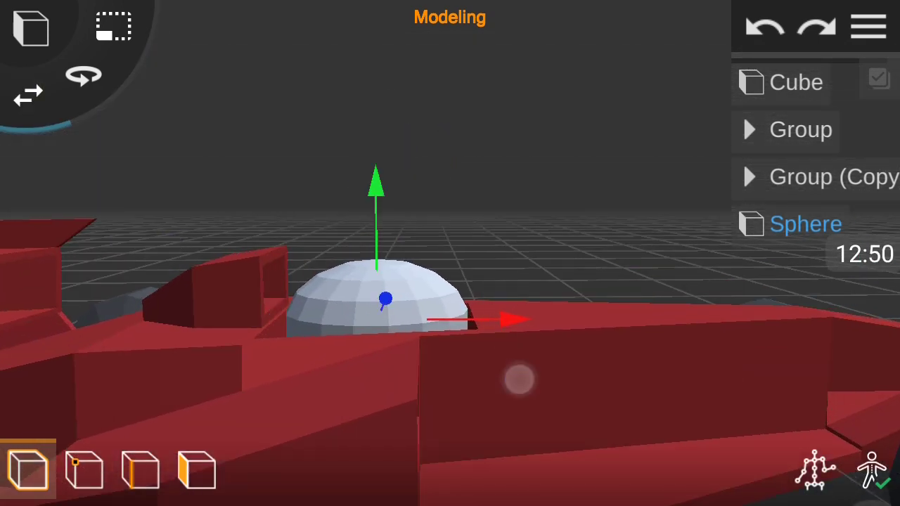
{"action": "scroll", "coordinate": [519, 380], "scroll_direction": "down", "scroll_amount": 5}
{"action": "left_click", "coordinate": [879, 79]}
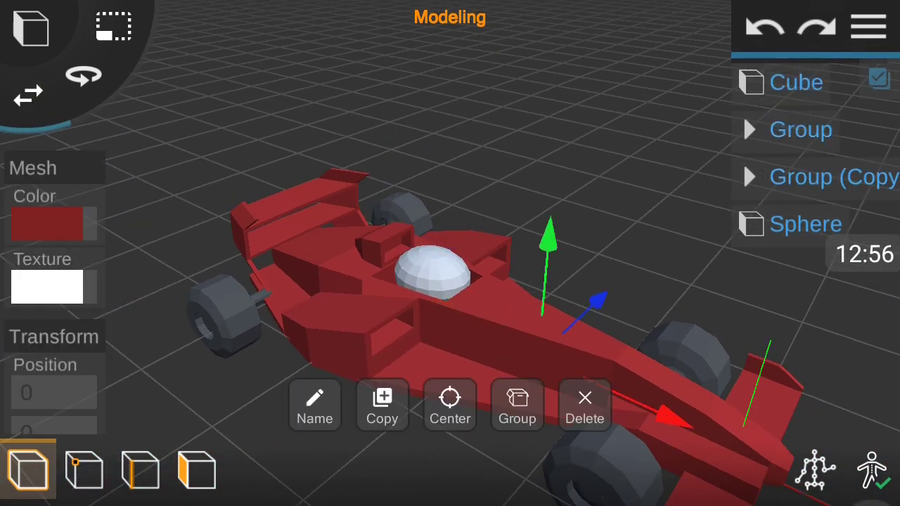
- Group all the selected car parts into one object
{"action": "left_click", "coordinate": [675, 255]}
{"action": "left_click", "coordinate": [869, 27]}
{"action": "left_click_drag", "start_coordinate": [642, 245], "coordinate": [492, 253]}
- Add a cube and stretch it into a flat ground slab
{"action": "left_click", "coordinate": [22, 18]}
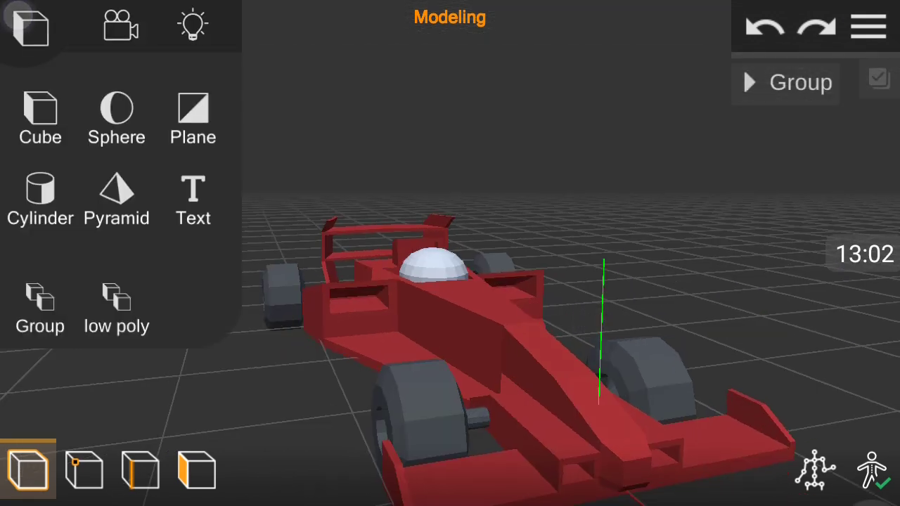
{"action": "left_click", "coordinate": [40, 116]}
{"action": "scroll", "coordinate": [414, 271], "scroll_direction": "down", "scroll_amount": 3}
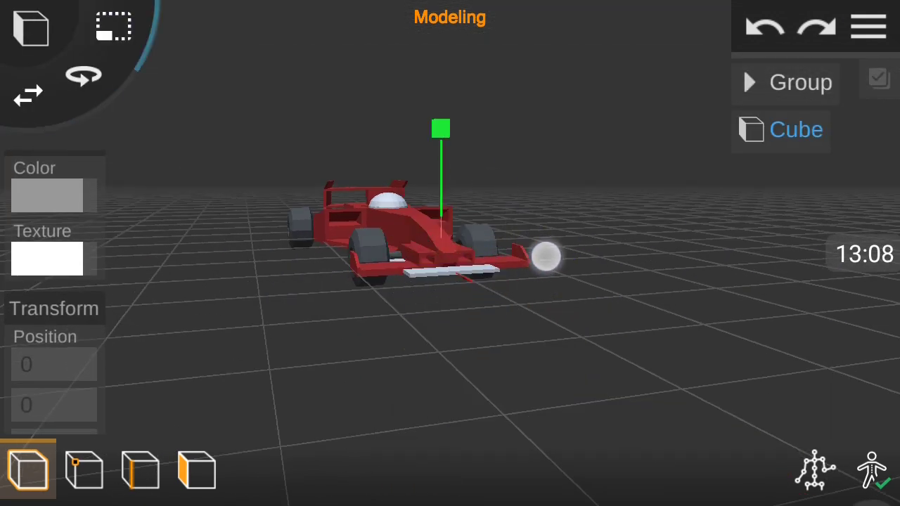
{"action": "left_click_drag", "start_coordinate": [556, 252], "coordinate": [640, 267]}
- Raise the car Group to Y 0.39 so it rests on the ground slab
{"action": "left_click_drag", "start_coordinate": [605, 343], "coordinate": [266, 362]}
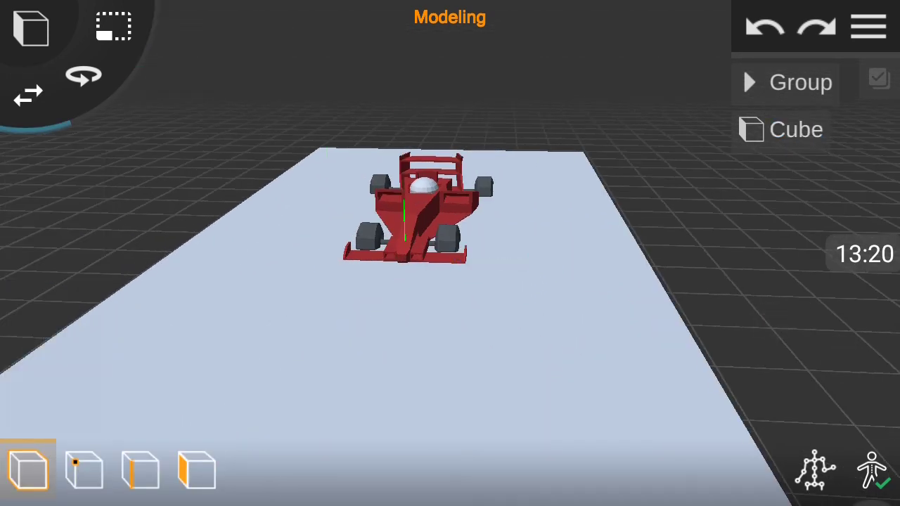
{"action": "left_click_drag", "start_coordinate": [719, 377], "coordinate": [729, 253]}
{"action": "left_click_drag", "start_coordinate": [291, 208], "coordinate": [202, 138]}
{"action": "scroll", "coordinate": [488, 295], "scroll_direction": "down", "scroll_amount": 3}
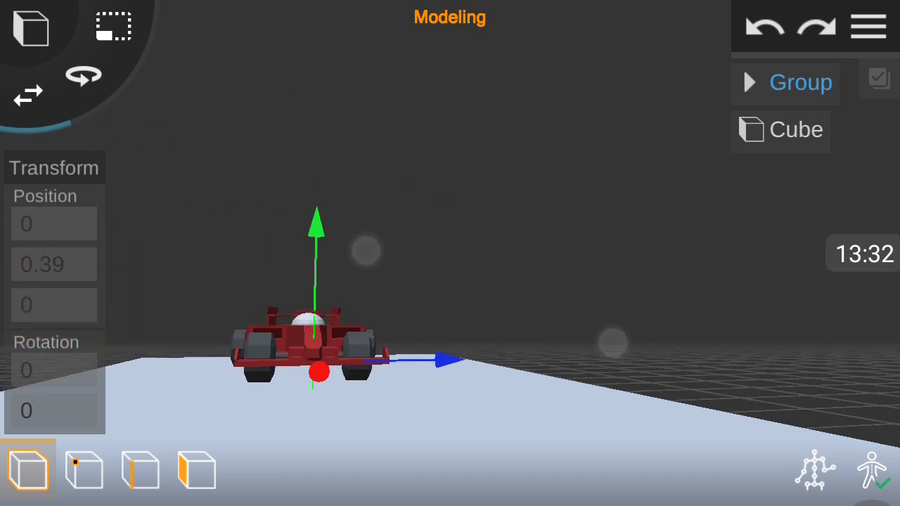
{"action": "mouse_move", "coordinate": [680, 352]}
{"action": "left_mouse_down"}
{"action": "mouse_move", "coordinate": [621, 276]}
{"action": "mouse_move", "coordinate": [576, 295]}
{"action": "mouse_move", "coordinate": [623, 283]}
{"action": "mouse_move", "coordinate": [699, 362]}
{"action": "mouse_move", "coordinate": [801, 337]}
{"action": "mouse_move", "coordinate": [729, 213]}
{"action": "left_mouse_up"}
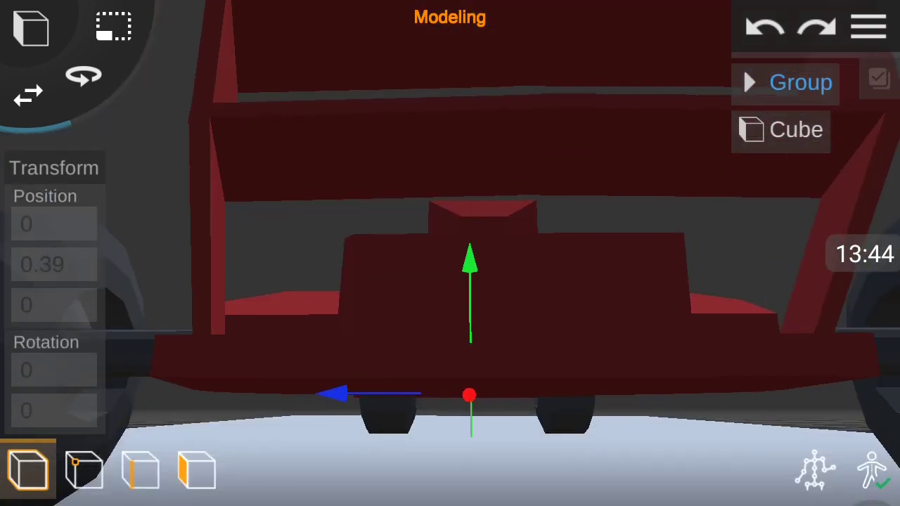
{"action": "left_click", "coordinate": [197, 469]}
{"action": "mouse_move", "coordinate": [717, 280]}
{"action": "left_mouse_down"}
{"action": "mouse_move", "coordinate": [724, 339]}
{"action": "mouse_move", "coordinate": [719, 300]}
{"action": "left_mouse_up"}
{"action": "scroll", "coordinate": [449, 295], "scroll_direction": "down", "scroll_amount": 5}
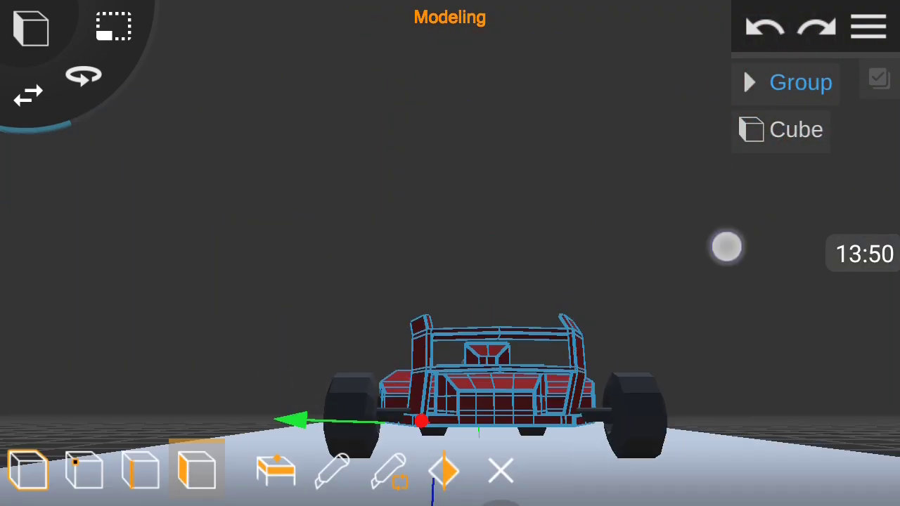
{"action": "left_click_drag", "start_coordinate": [741, 345], "coordinate": [627, 382]}
{"action": "left_click_drag", "start_coordinate": [272, 394], "coordinate": [304, 286]}
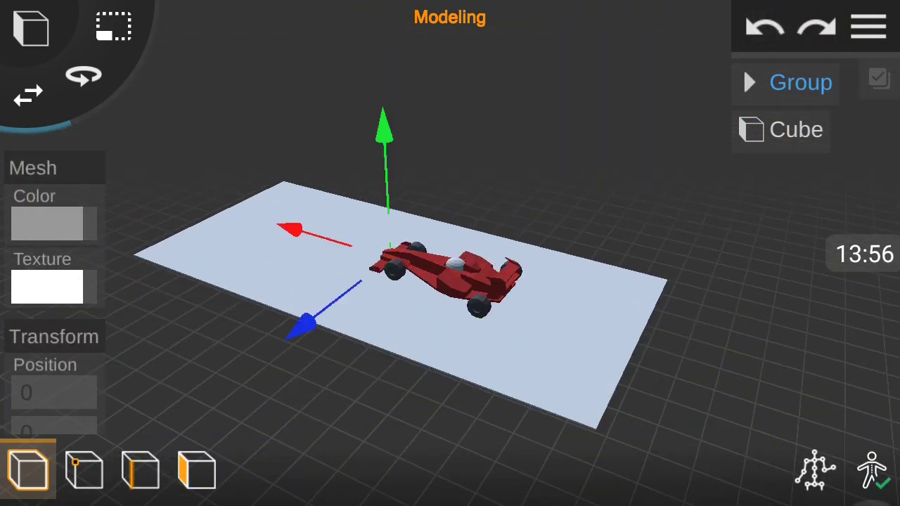
{"action": "left_click", "coordinate": [267, 215]}
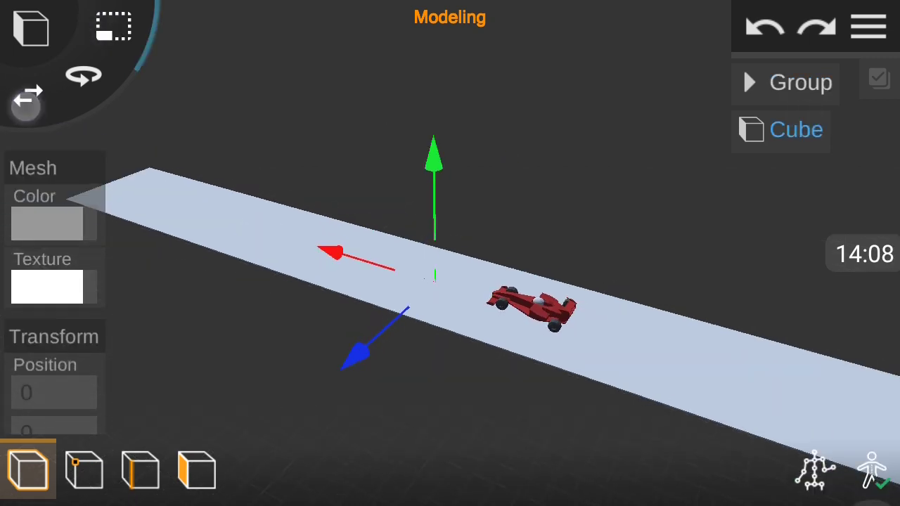
- Keyframe the car at one end of the ground at frame 0 and the far end at frame 90
{"action": "scroll", "coordinate": [459, 226], "scroll_direction": "down", "scroll_amount": 3}
{"action": "left_click_drag", "start_coordinate": [719, 267], "coordinate": [724, 363]}
{"action": "left_click_drag", "start_coordinate": [440, 289], "coordinate": [429, 301]}
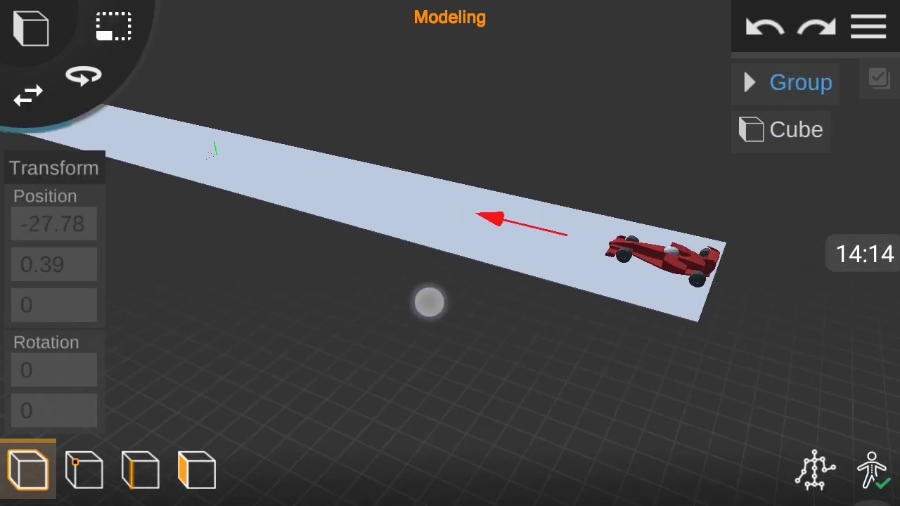
{"action": "left_click", "coordinate": [872, 470]}
{"action": "left_click_drag", "start_coordinate": [544, 320], "coordinate": [521, 324]}
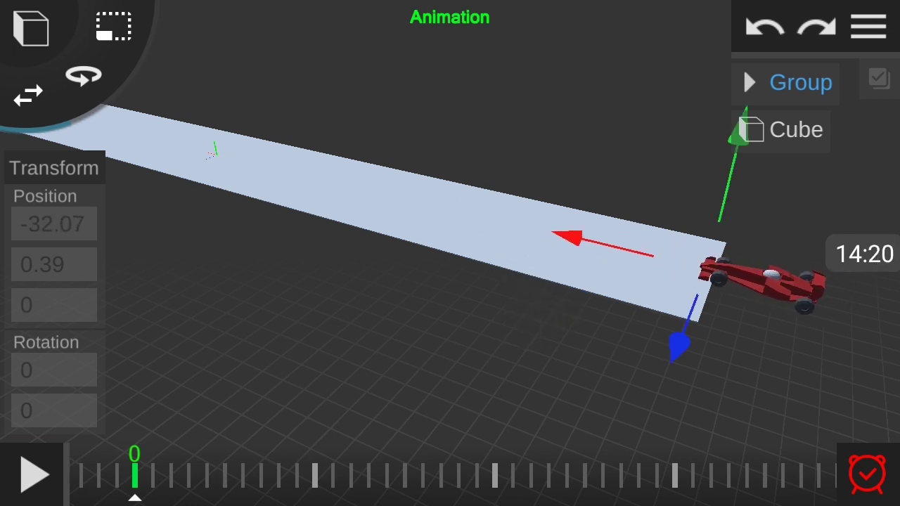
{"action": "left_click_drag", "start_coordinate": [364, 492], "coordinate": [144, 481]}
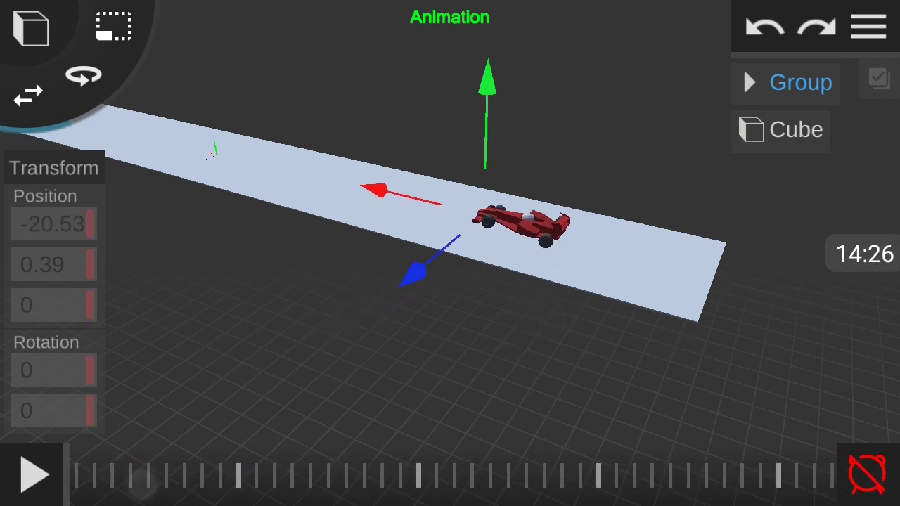
{"action": "mouse_move", "coordinate": [201, 351]}
{"action": "left_mouse_down"}
{"action": "mouse_move", "coordinate": [291, 287]}
{"action": "mouse_move", "coordinate": [816, 323]}
{"action": "left_mouse_up"}
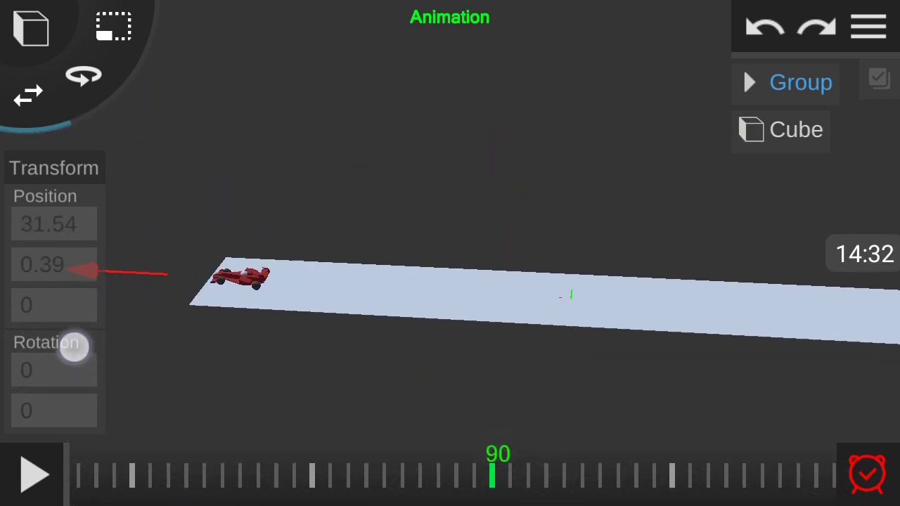
- Play back the car's drive along the track, then return to modeling mode
{"action": "left_click_drag", "start_coordinate": [324, 340], "coordinate": [733, 346]}
{"action": "left_click", "coordinate": [32, 474]}
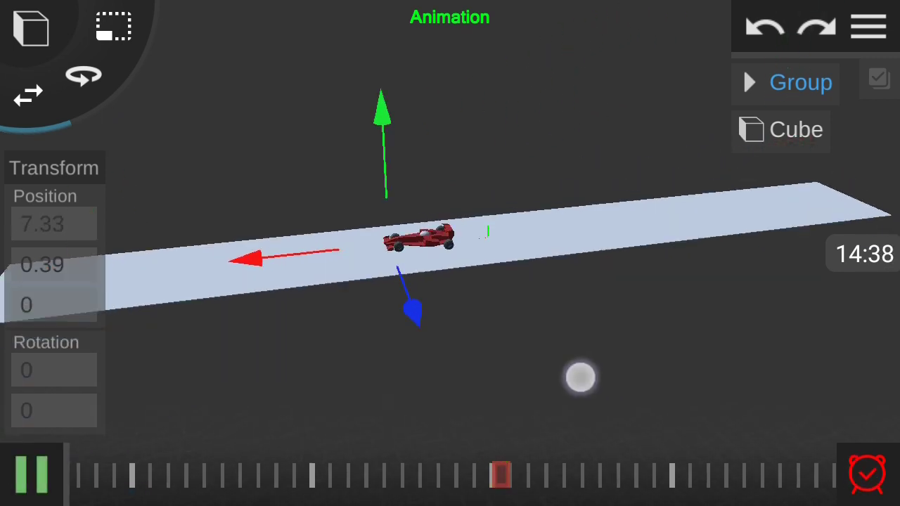
{"action": "left_click", "coordinate": [21, 470]}
{"action": "left_click_drag", "start_coordinate": [127, 298], "coordinate": [579, 249]}
{"action": "left_click", "coordinate": [32, 474]}
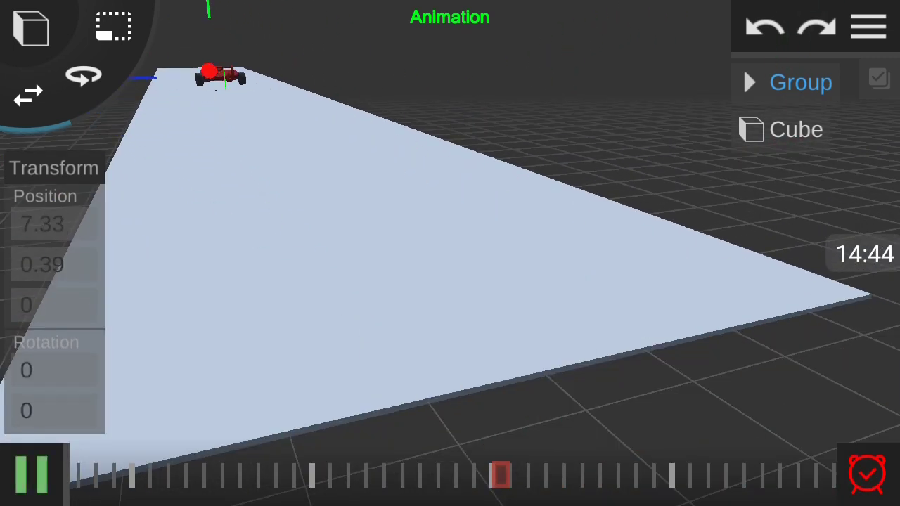
{"action": "left_click", "coordinate": [867, 473]}
{"action": "left_click", "coordinate": [30, 28]}
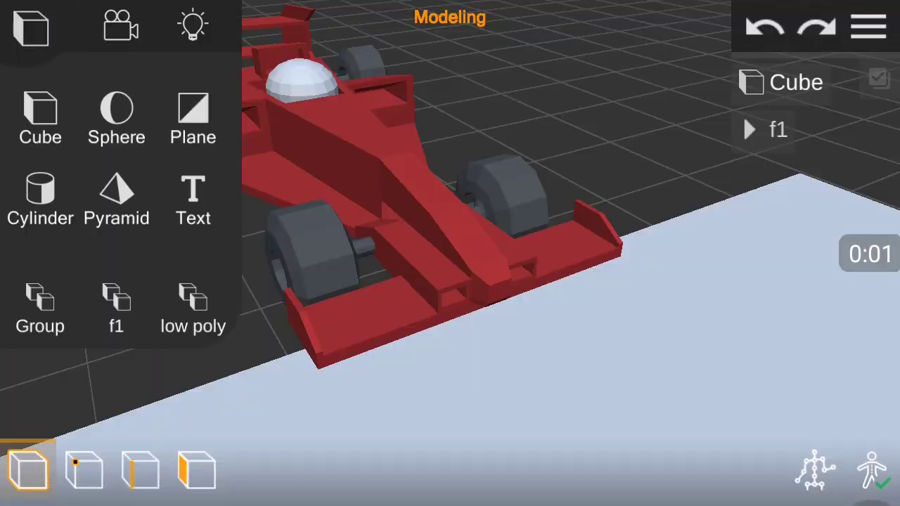
- Add a new cylinder and select it, moving the f1 car along the track
{"action": "left_click", "coordinate": [40, 194]}
{"action": "scroll", "coordinate": [332, 331], "scroll_direction": "down", "scroll_amount": 5}
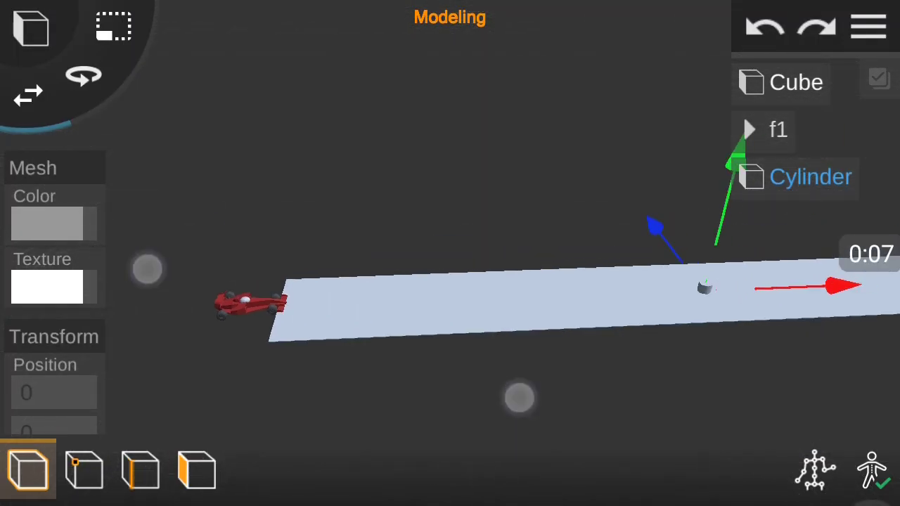
{"action": "left_click", "coordinate": [251, 302]}
{"action": "left_click_drag", "start_coordinate": [401, 297], "coordinate": [769, 375]}
{"action": "scroll", "coordinate": [455, 272], "scroll_direction": "up", "scroll_amount": 5}
{"action": "left_click", "coordinate": [811, 178]}
{"action": "left_click", "coordinate": [196, 470]}
{"action": "left_click", "coordinate": [28, 470]}
- Shorten the cylinder to about half its height beside the front wheel
{"action": "scroll", "coordinate": [408, 314], "scroll_direction": "up", "scroll_amount": 3}
{"action": "mouse_move", "coordinate": [585, 311]}
{"action": "left_mouse_down"}
{"action": "mouse_move", "coordinate": [528, 257]}
{"action": "mouse_move", "coordinate": [542, 251]}
{"action": "left_mouse_up"}
{"action": "left_click_drag", "start_coordinate": [554, 356], "coordinate": [538, 317]}
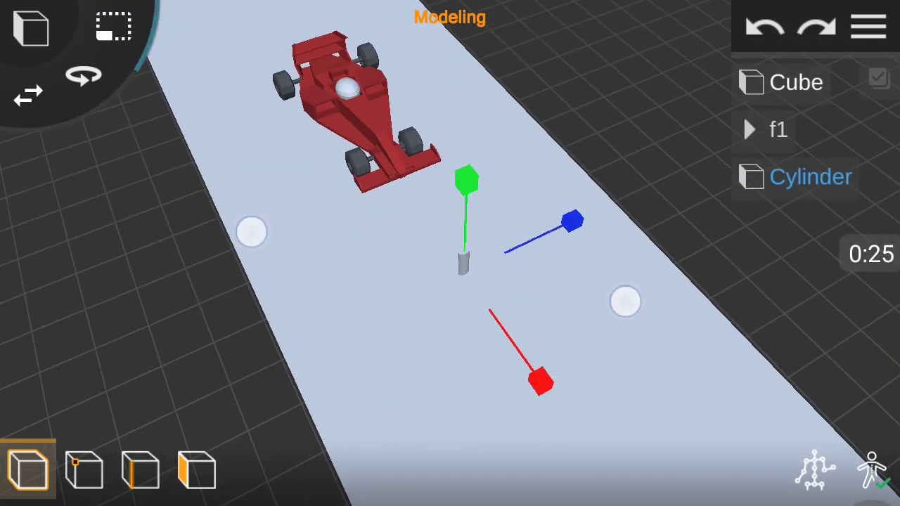
{"action": "scroll", "coordinate": [478, 251], "scroll_direction": "up", "scroll_amount": 3}
{"action": "left_click_drag", "start_coordinate": [478, 251], "coordinate": [344, 164]}
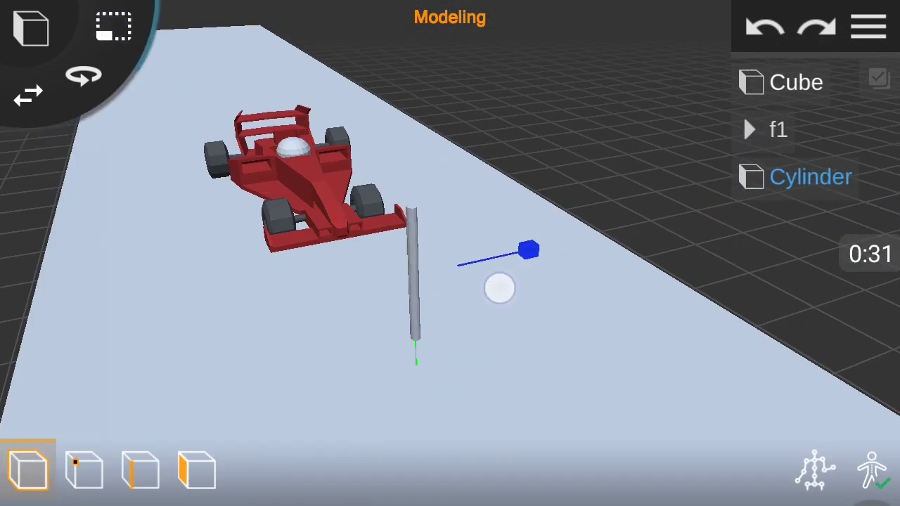
{"action": "left_click_drag", "start_coordinate": [511, 283], "coordinate": [754, 360]}
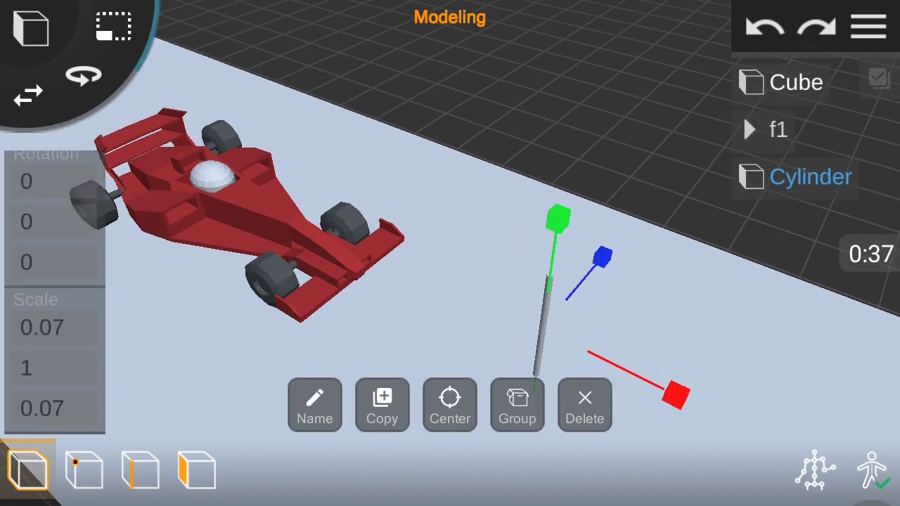
{"action": "left_click_drag", "start_coordinate": [602, 257], "coordinate": [633, 290]}
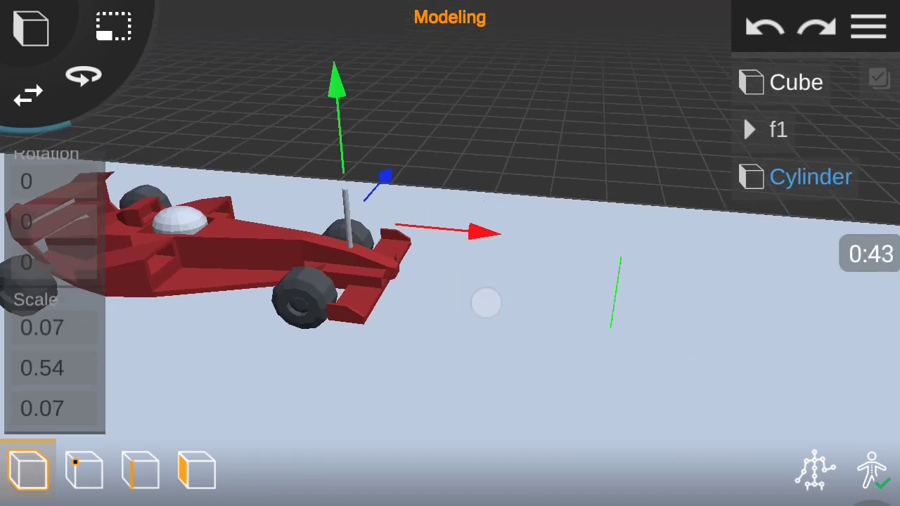
- Tilt the rod diagonally across the front wheel, undoing an accidental tilt
{"action": "left_click_drag", "start_coordinate": [486, 303], "coordinate": [342, 333]}
{"action": "left_click_drag", "start_coordinate": [314, 278], "coordinate": [233, 387]}
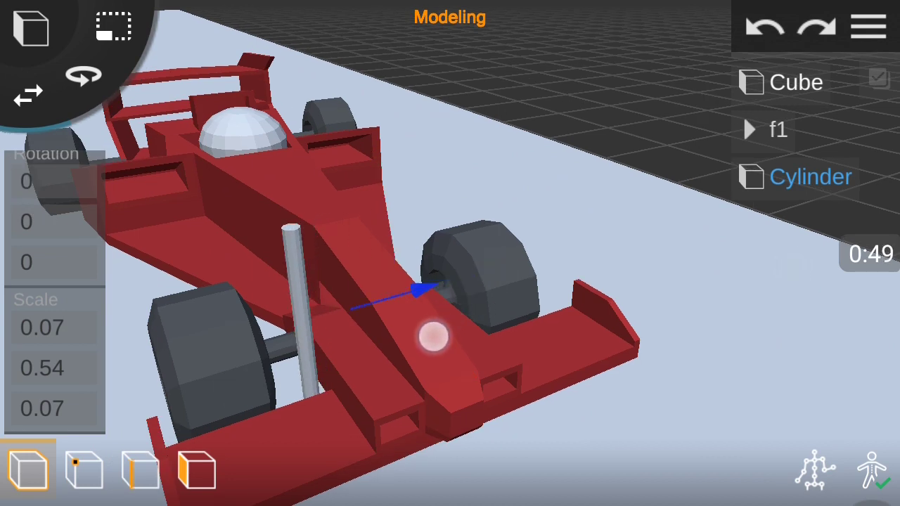
{"action": "left_click_drag", "start_coordinate": [365, 323], "coordinate": [210, 331]}
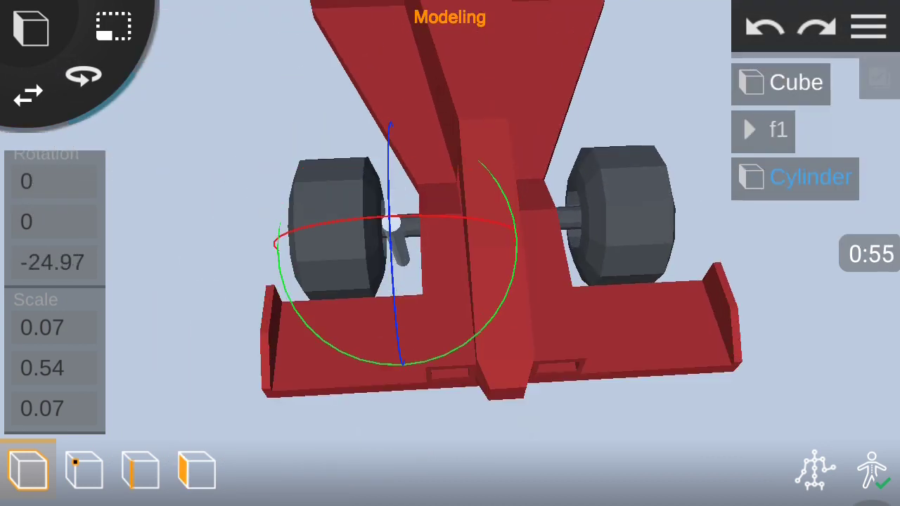
{"action": "left_click", "coordinate": [764, 28]}
{"action": "left_click_drag", "start_coordinate": [555, 260], "coordinate": [569, 249]}
{"action": "left_click_drag", "start_coordinate": [646, 314], "coordinate": [577, 281]}
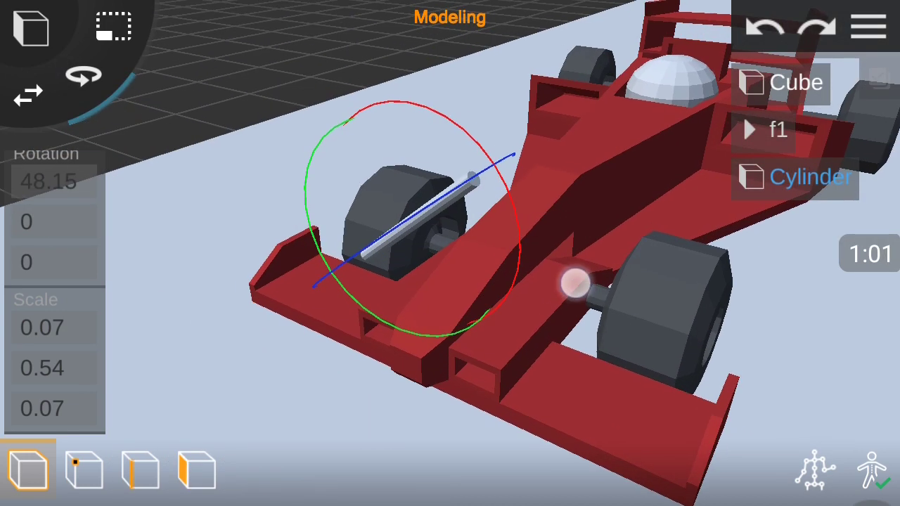
- Set the rod's Rotation X to exactly 45
{"action": "left_click", "coordinate": [48, 182]}
{"action": "key", "text": "BackSpace"}
{"action": "key", "text": "BackSpace"}
{"action": "key", "text": "BackSpace"}
{"action": "key", "text": "BackSpace"}
{"action": "type", "text": "5"}
{"action": "left_click_drag", "start_coordinate": [825, 219], "coordinate": [331, 301]}
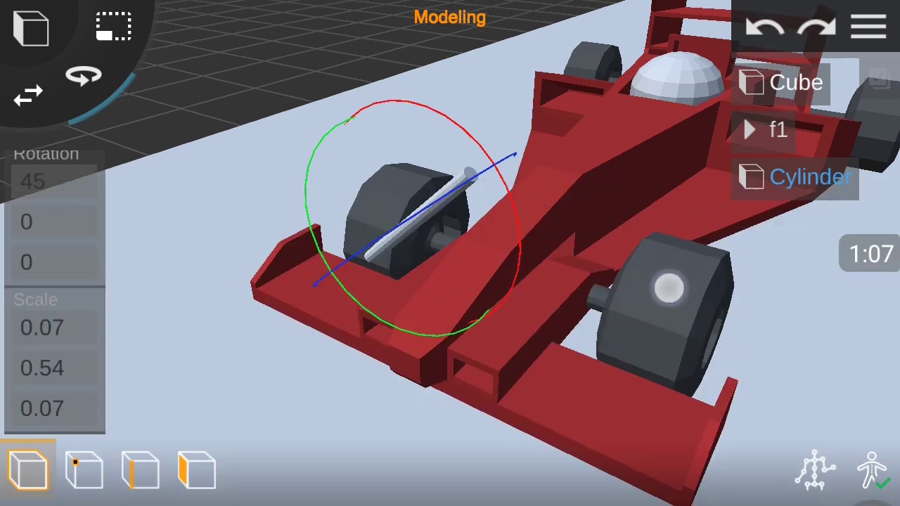
{"action": "left_click", "coordinate": [52, 262]}
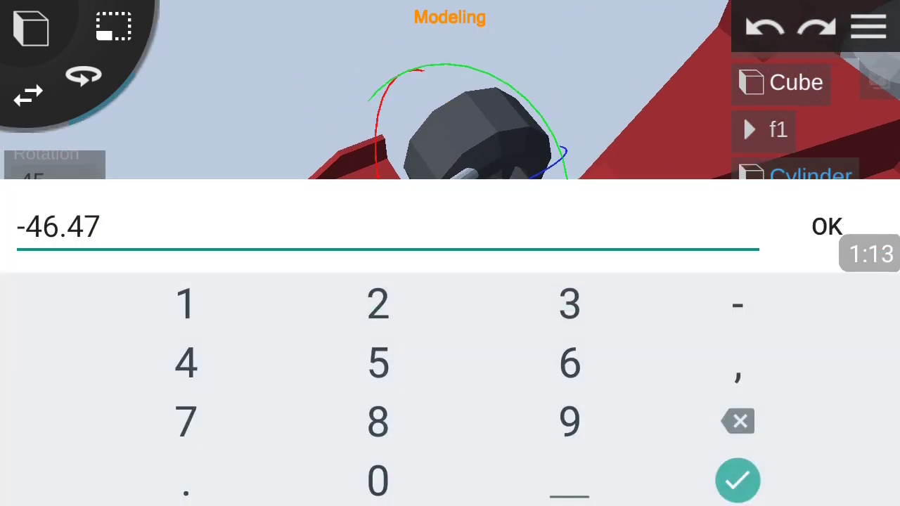
- Set the rod's Rotation Z to -45
{"action": "left_click", "coordinate": [738, 480]}
{"action": "left_click_drag", "start_coordinate": [633, 316], "coordinate": [422, 281]}
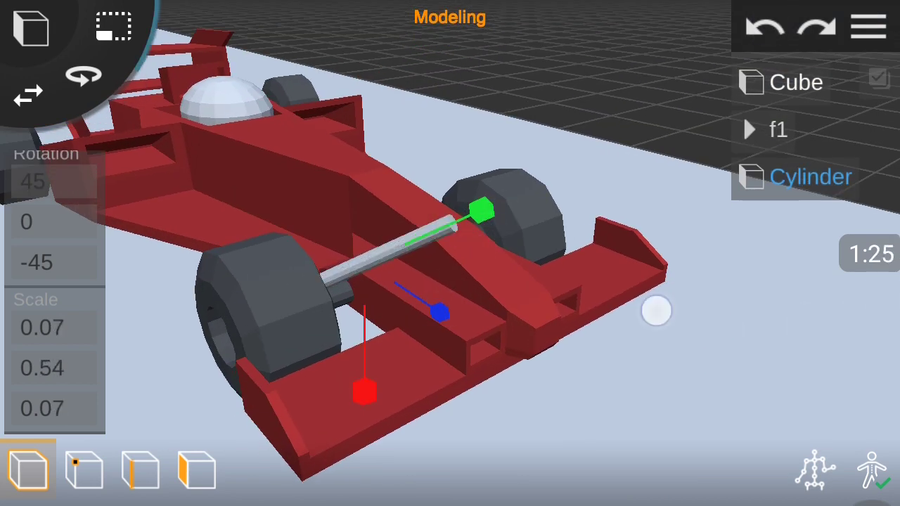
{"action": "left_click_drag", "start_coordinate": [656, 311], "coordinate": [539, 305]}
- Shorten the rod to a Scale Y of 0.3
{"action": "left_click", "coordinate": [42, 368]}
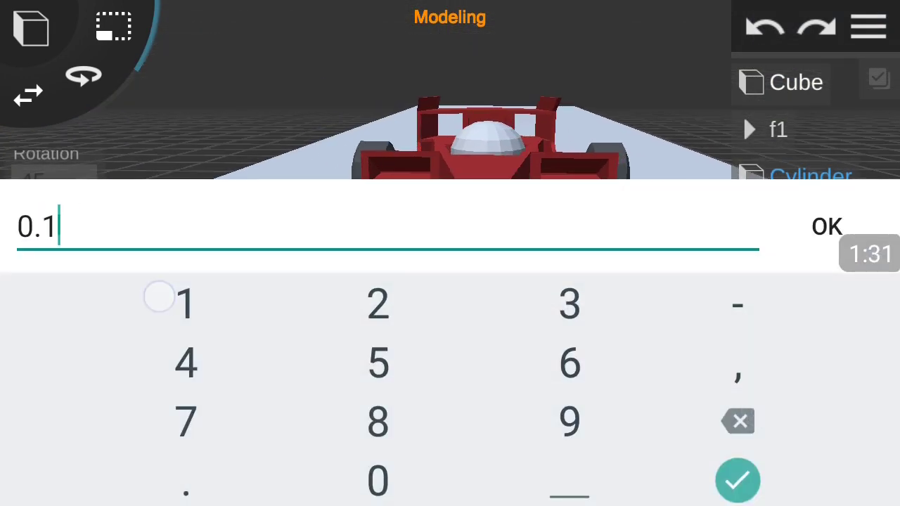
{"action": "left_click", "coordinate": [738, 480]}
{"action": "left_click_drag", "start_coordinate": [598, 316], "coordinate": [478, 310]}
{"action": "left_click", "coordinate": [42, 368]}
{"action": "left_click", "coordinate": [826, 226]}
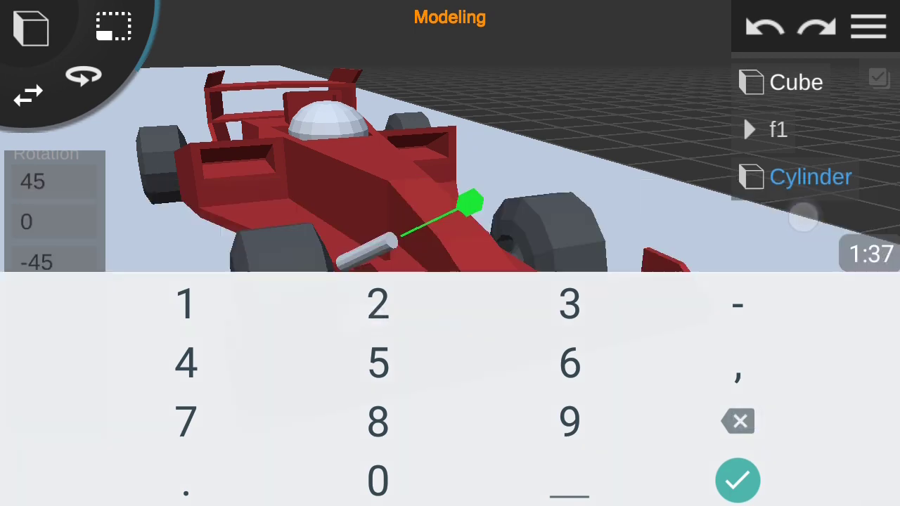
{"action": "left_click", "coordinate": [42, 368]}
{"action": "type", "text": "0.3"}
{"action": "left_click", "coordinate": [826, 226]}
- Swing the rod up from the wheel toward the nose, setting Rotation Z to -65
{"action": "mouse_move", "coordinate": [768, 308]}
{"action": "left_mouse_down"}
{"action": "mouse_move", "coordinate": [663, 311]}
{"action": "mouse_move", "coordinate": [436, 265]}
{"action": "mouse_move", "coordinate": [525, 281]}
{"action": "left_mouse_up"}
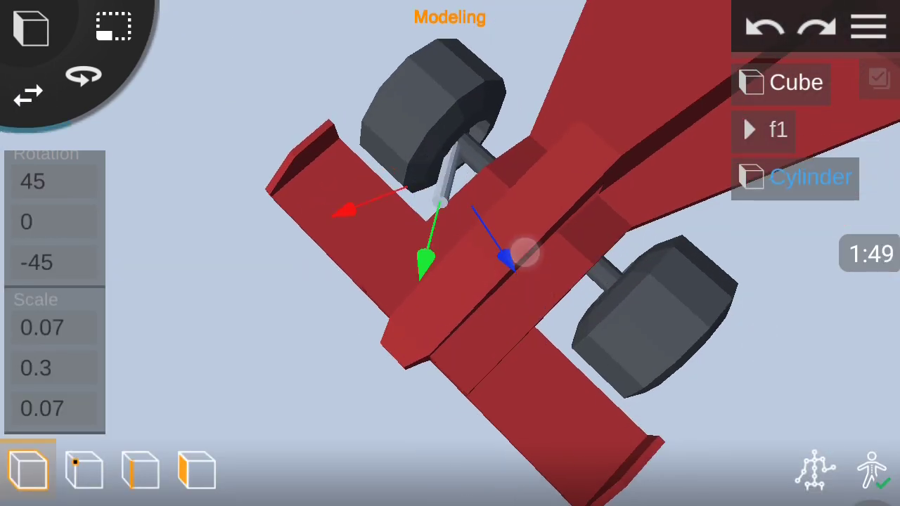
{"action": "mouse_move", "coordinate": [532, 241]}
{"action": "left_mouse_down"}
{"action": "mouse_move", "coordinate": [787, 284]}
{"action": "mouse_move", "coordinate": [787, 265]}
{"action": "mouse_move", "coordinate": [878, 326]}
{"action": "mouse_move", "coordinate": [706, 336]}
{"action": "mouse_move", "coordinate": [556, 303]}
{"action": "mouse_move", "coordinate": [717, 279]}
{"action": "mouse_move", "coordinate": [461, 280]}
{"action": "left_mouse_up"}
{"action": "mouse_move", "coordinate": [462, 332]}
{"action": "left_mouse_down"}
{"action": "mouse_move", "coordinate": [504, 368]}
{"action": "mouse_move", "coordinate": [570, 373]}
{"action": "left_mouse_up"}
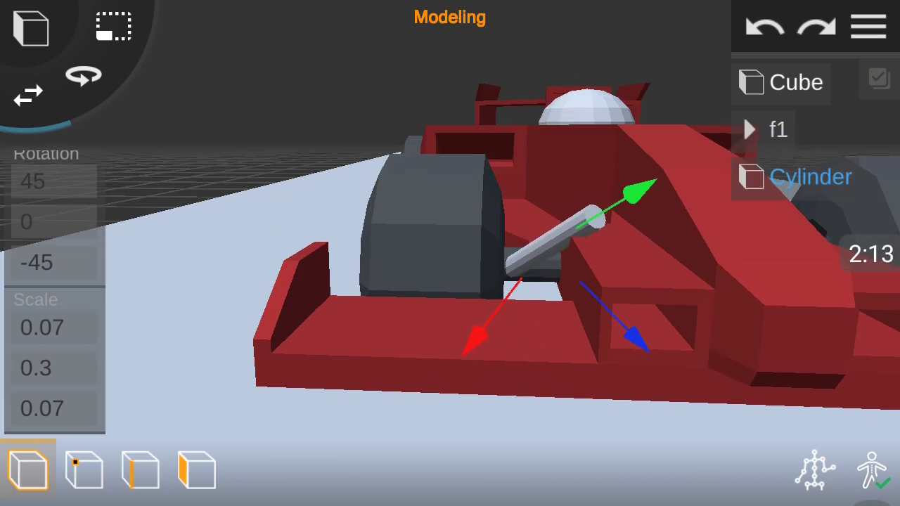
{"action": "left_click", "coordinate": [83, 75]}
{"action": "left_click_drag", "start_coordinate": [492, 317], "coordinate": [577, 317]}
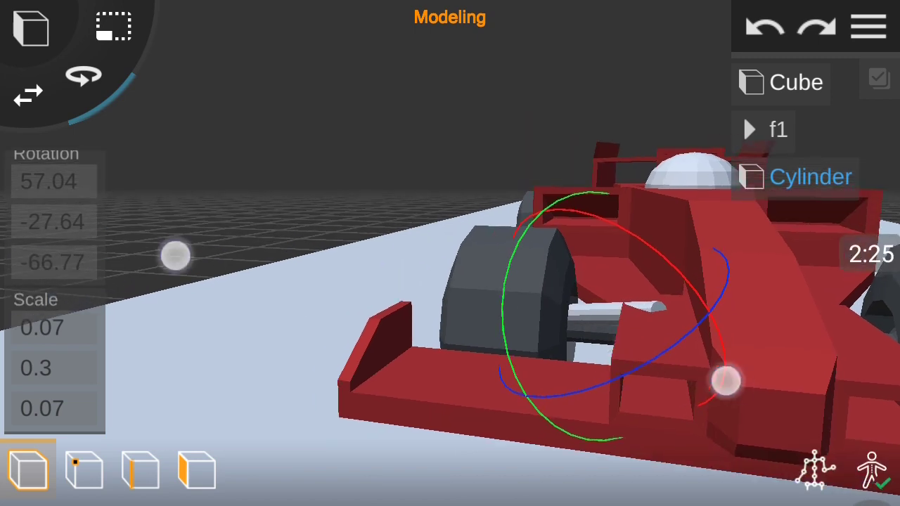
{"action": "left_click_drag", "start_coordinate": [724, 379], "coordinate": [633, 394]}
{"action": "left_click", "coordinate": [52, 262]}
{"action": "key", "text": "BackSpace"}
{"action": "key", "text": "BackSpace"}
{"action": "key", "text": "BackSpace"}
{"action": "key", "text": "BackSpace"}
{"action": "type", "text": "5"}
{"action": "left_click", "coordinate": [738, 478]}
{"action": "mouse_move", "coordinate": [703, 386]}
{"action": "left_mouse_down"}
{"action": "mouse_move", "coordinate": [804, 391]}
{"action": "mouse_move", "coordinate": [739, 380]}
{"action": "left_mouse_up"}
{"action": "left_click", "coordinate": [29, 95]}
- Duplicate the rod and set the copy's Rotation X to -57.04 for the other wheel
{"action": "left_click_drag", "start_coordinate": [556, 318], "coordinate": [706, 302]}
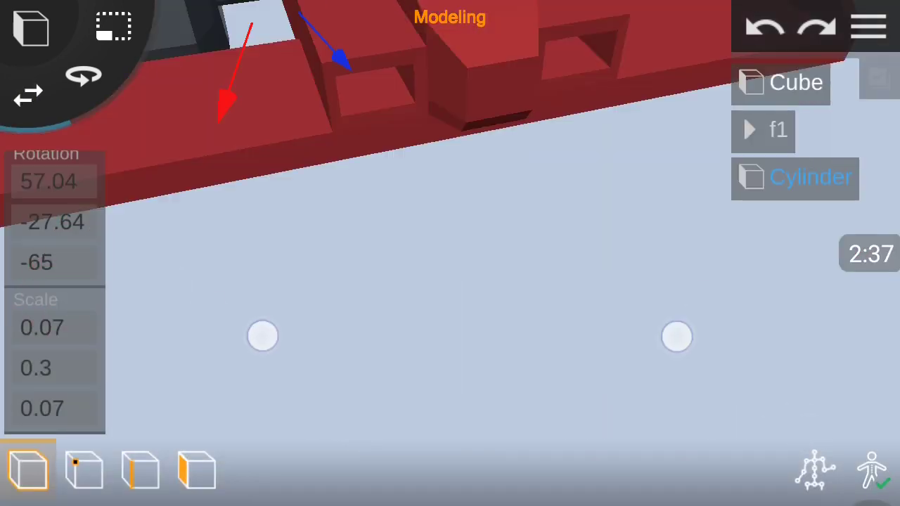
{"action": "mouse_move", "coordinate": [583, 362]}
{"action": "left_mouse_down"}
{"action": "mouse_move", "coordinate": [713, 319]}
{"action": "mouse_move", "coordinate": [703, 316]}
{"action": "left_mouse_up"}
{"action": "left_click", "coordinate": [382, 404]}
{"action": "left_click_drag", "start_coordinate": [53, 394], "coordinate": [53, 176]}
{"action": "left_click", "coordinate": [48, 283]}
{"action": "left_click", "coordinate": [32, 321]}
{"action": "left_click", "coordinate": [833, 228]}
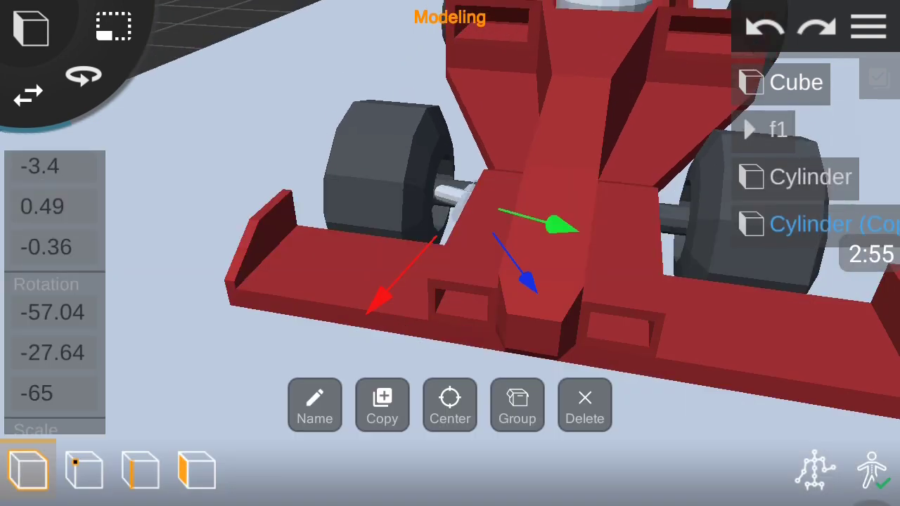
- Flip the copied rod's rotation, setting the third value to 65 and the second to 27.64
{"action": "left_click_drag", "start_coordinate": [492, 175], "coordinate": [492, 281]}
{"action": "left_click", "coordinate": [38, 393]}
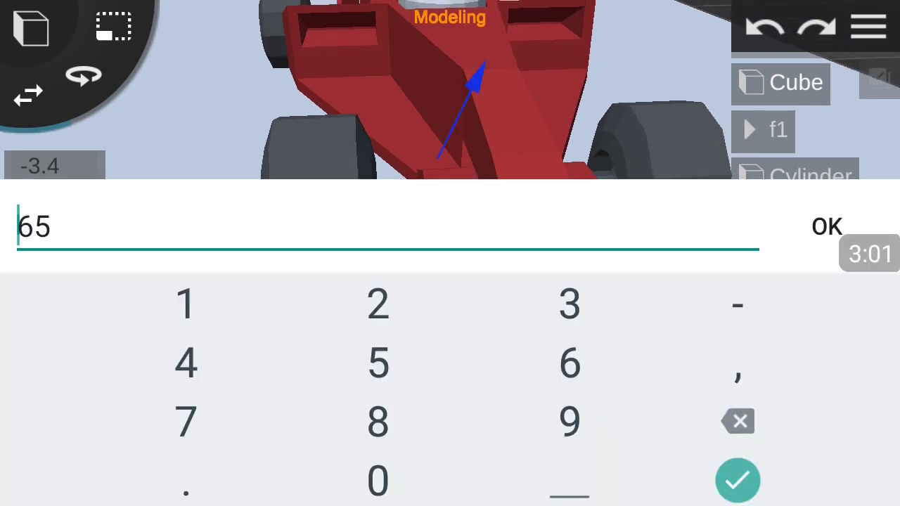
{"action": "key", "text": "Return"}
{"action": "left_click", "coordinate": [49, 352]}
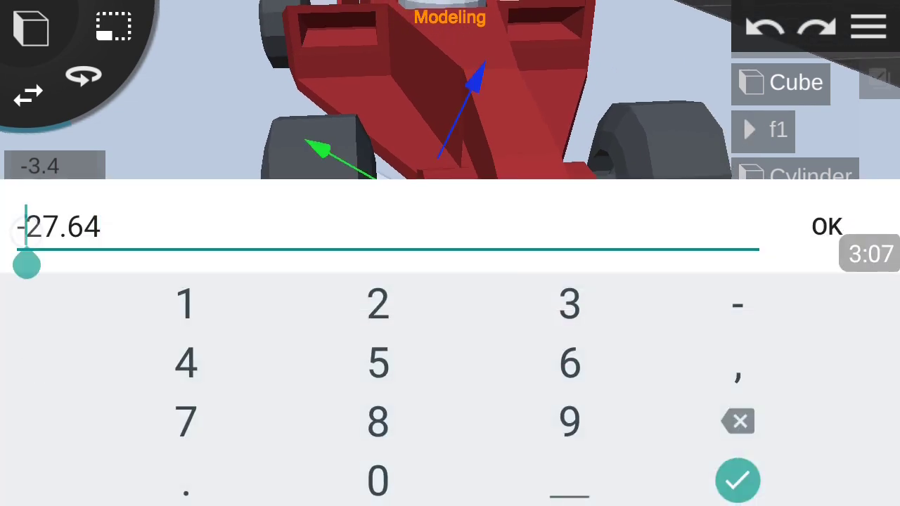
{"action": "key", "text": "BackSpace"}
{"action": "key", "text": "Return"}
- Select the rod at the right front wheel and swing it to a steeper angle
{"action": "middle_click_drag", "start_coordinate": [148, 227], "coordinate": [190, 284]}
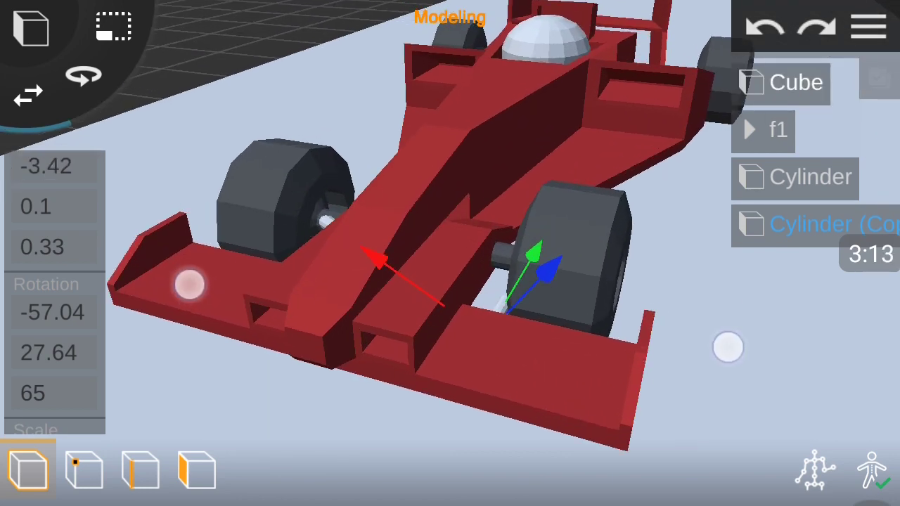
{"action": "left_click", "coordinate": [382, 404]}
{"action": "mouse_move", "coordinate": [727, 348]}
{"action": "left_mouse_down"}
{"action": "mouse_move", "coordinate": [755, 327]}
{"action": "mouse_move", "coordinate": [563, 323]}
{"action": "left_mouse_up"}
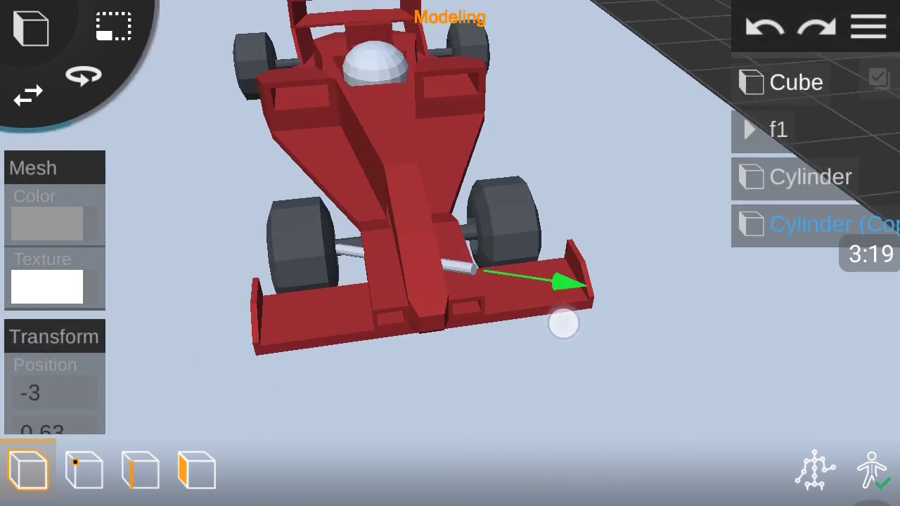
{"action": "left_click_drag", "start_coordinate": [19, 372], "coordinate": [22, 126]}
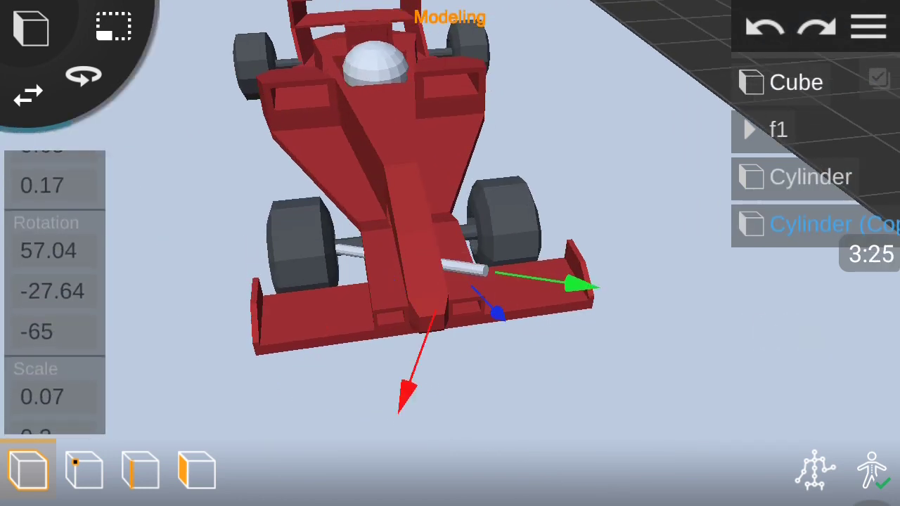
{"action": "left_click_drag", "start_coordinate": [450, 281], "coordinate": [533, 239]}
{"action": "mouse_move", "coordinate": [492, 355]}
{"action": "left_mouse_down"}
{"action": "mouse_move", "coordinate": [511, 372]}
{"action": "mouse_move", "coordinate": [345, 355]}
{"action": "left_mouse_up"}
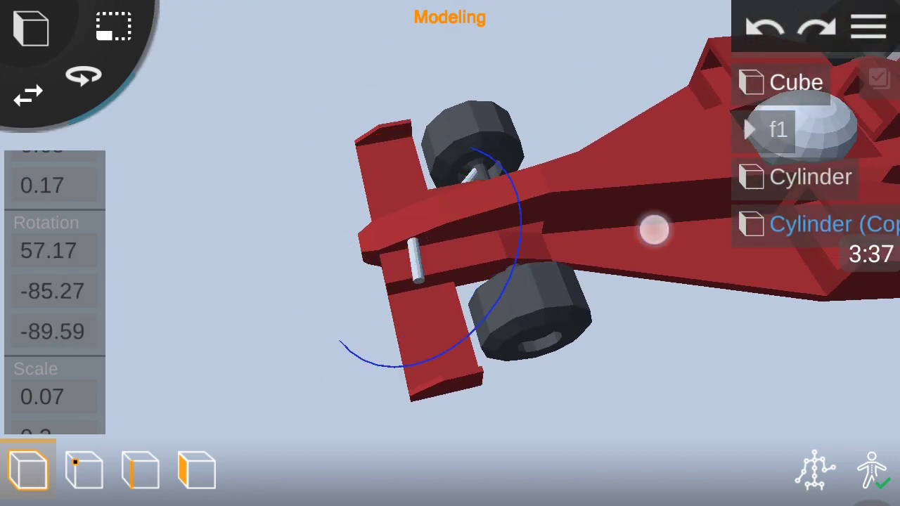
- View the car from its left side and select the whole f1 group
{"action": "left_click_drag", "start_coordinate": [619, 250], "coordinate": [729, 223]}
{"action": "left_click_drag", "start_coordinate": [831, 330], "coordinate": [864, 370]}
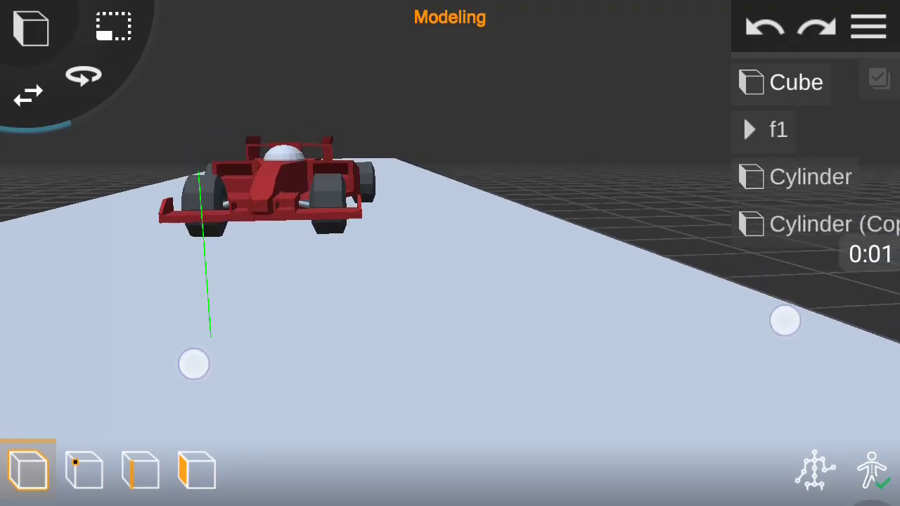
{"action": "scroll", "coordinate": [488, 342], "scroll_direction": "up", "scroll_amount": 5}
{"action": "mouse_move", "coordinate": [662, 401]}
{"action": "left_mouse_down"}
{"action": "mouse_move", "coordinate": [711, 311]}
{"action": "mouse_move", "coordinate": [616, 341]}
{"action": "left_mouse_up"}
{"action": "left_click", "coordinate": [402, 221]}
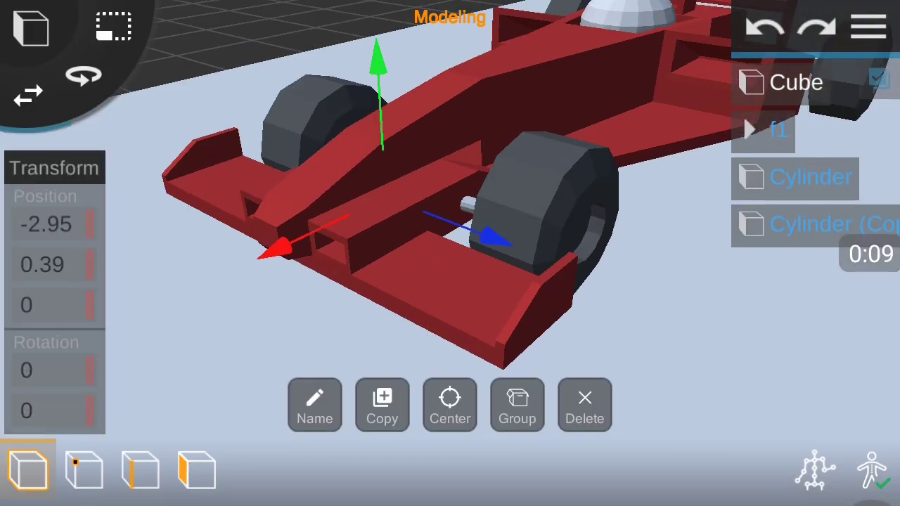
- Open and dismiss the main options menu, viewing the car from its side
{"action": "scroll", "coordinate": [450, 211], "scroll_direction": "down", "scroll_amount": 3}
{"action": "left_click", "coordinate": [869, 27]}
{"action": "left_click", "coordinate": [740, 227]}
{"action": "mouse_move", "coordinate": [739, 227]}
{"action": "left_mouse_down"}
{"action": "mouse_move", "coordinate": [741, 267]}
{"action": "mouse_move", "coordinate": [757, 260]}
{"action": "mouse_move", "coordinate": [582, 319]}
{"action": "mouse_move", "coordinate": [739, 377]}
{"action": "mouse_move", "coordinate": [697, 377]}
{"action": "mouse_move", "coordinate": [621, 307]}
{"action": "mouse_move", "coordinate": [724, 290]}
{"action": "mouse_move", "coordinate": [619, 296]}
{"action": "left_mouse_up"}
- Inspect the car body's faces in face edit mode from several angles
{"action": "left_click", "coordinate": [189, 473]}
{"action": "left_click", "coordinate": [545, 310]}
{"action": "scroll", "coordinate": [470, 293], "scroll_direction": "up", "scroll_amount": 5}
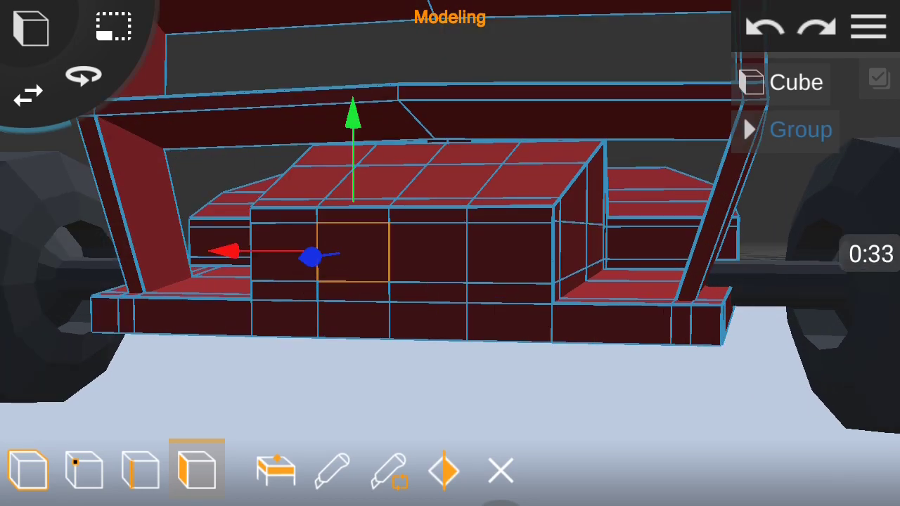
{"action": "left_click_drag", "start_coordinate": [535, 337], "coordinate": [394, 309]}
{"action": "scroll", "coordinate": [422, 352], "scroll_direction": "down", "scroll_amount": 5}
{"action": "mouse_move", "coordinate": [606, 378]}
{"action": "left_mouse_down"}
{"action": "mouse_move", "coordinate": [586, 392]}
{"action": "mouse_move", "coordinate": [651, 287]}
{"action": "mouse_move", "coordinate": [844, 292]}
{"action": "mouse_move", "coordinate": [729, 215]}
{"action": "left_mouse_up"}
{"action": "scroll", "coordinate": [420, 299], "scroll_direction": "up", "scroll_amount": 5}
{"action": "left_click_drag", "start_coordinate": [693, 317], "coordinate": [640, 267]}
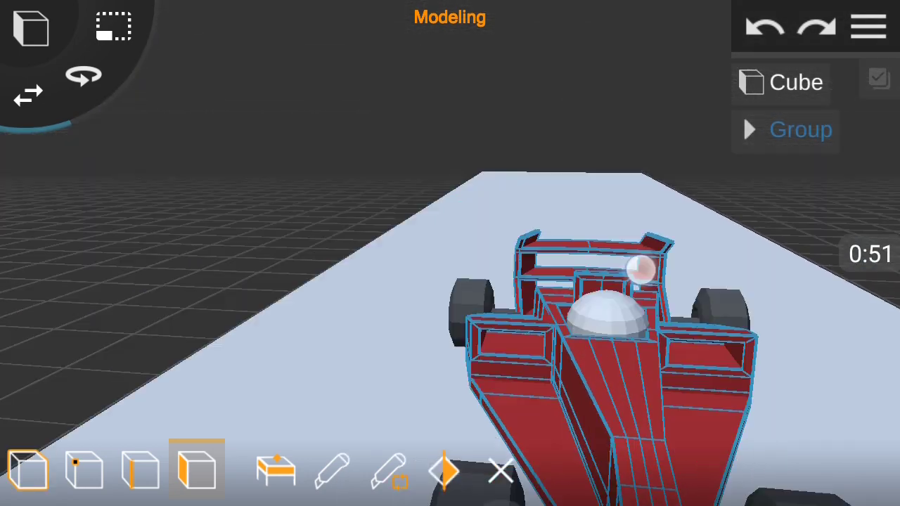
{"action": "scroll", "coordinate": [432, 246], "scroll_direction": "down", "scroll_amount": 3}
- Return to object mode and switch Prisma 3D into Animation mode
{"action": "left_click", "coordinate": [28, 470]}
{"action": "left_click", "coordinate": [869, 27]}
{"action": "left_click", "coordinate": [729, 347]}
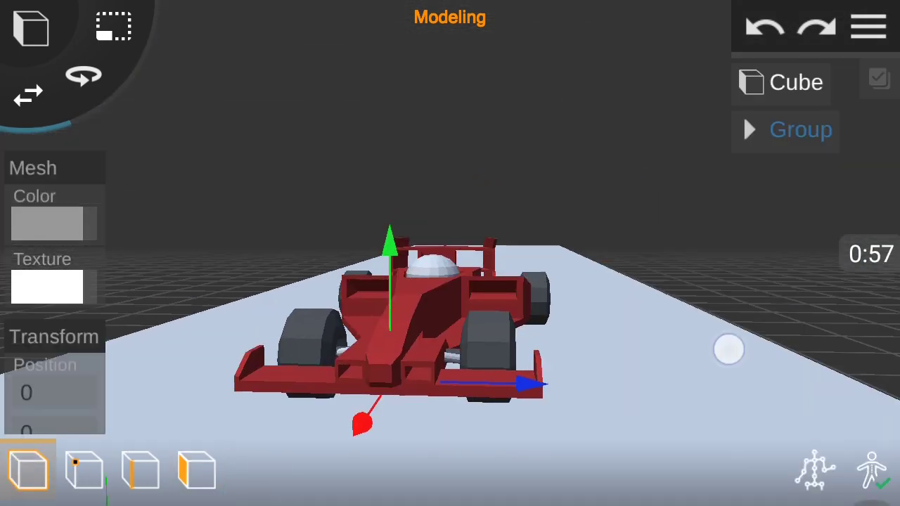
- Play the car's driving animation from a front view, then switch back to Modeling mode
{"action": "left_click_drag", "start_coordinate": [729, 347], "coordinate": [784, 329]}
{"action": "left_click", "coordinate": [871, 470]}
{"action": "left_click", "coordinate": [25, 475]}
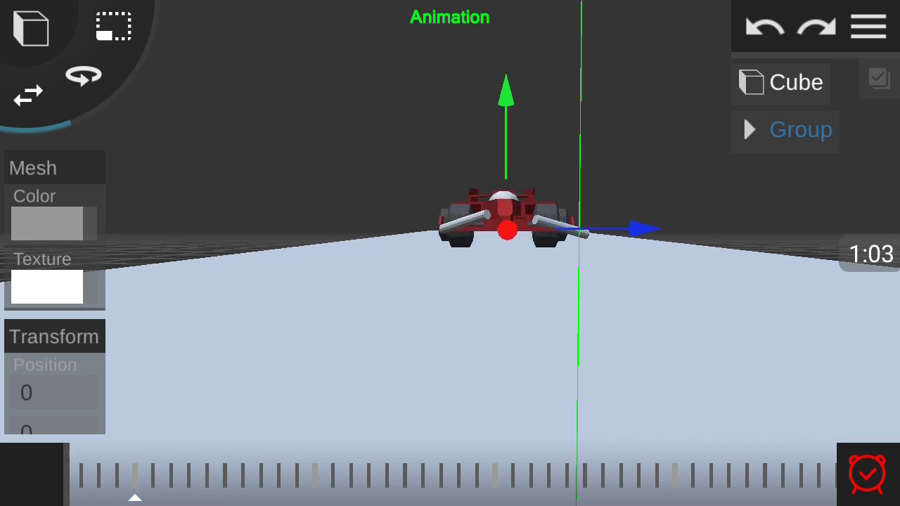
{"action": "left_click", "coordinate": [867, 475]}
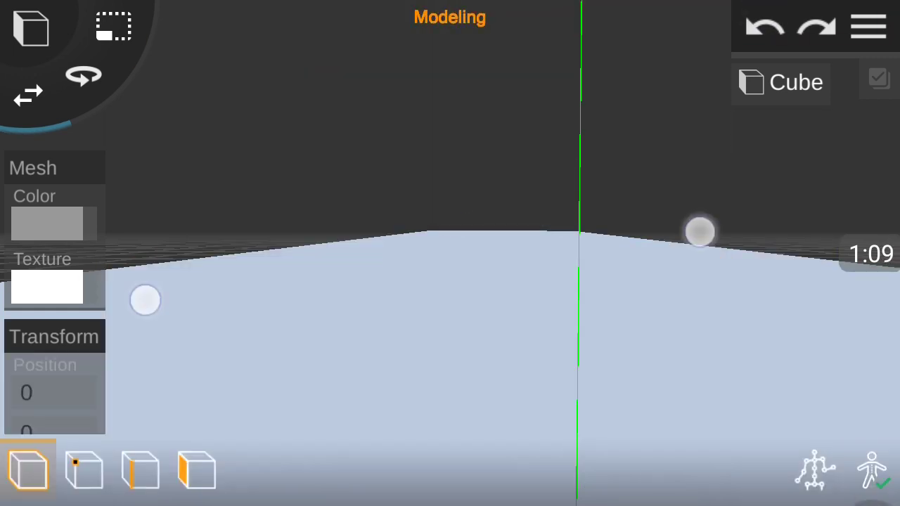
{"action": "scroll", "coordinate": [450, 253], "scroll_direction": "up", "scroll_amount": 5}
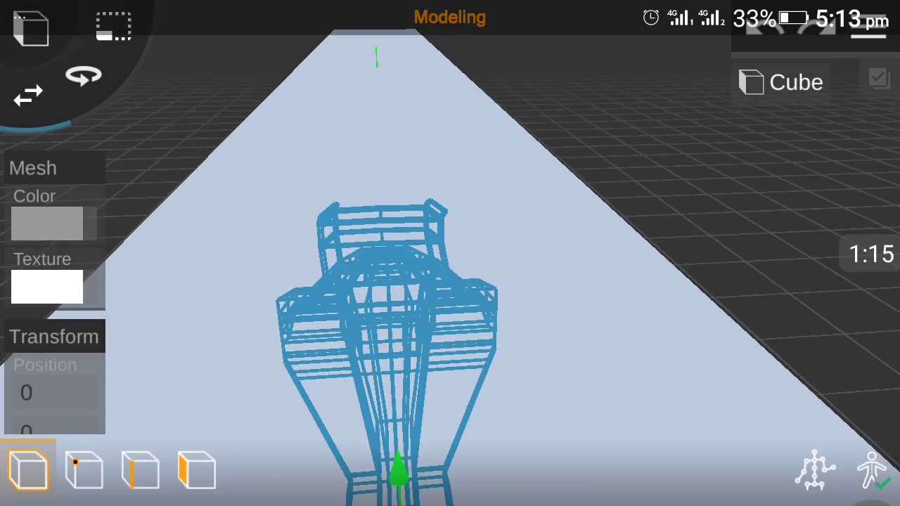